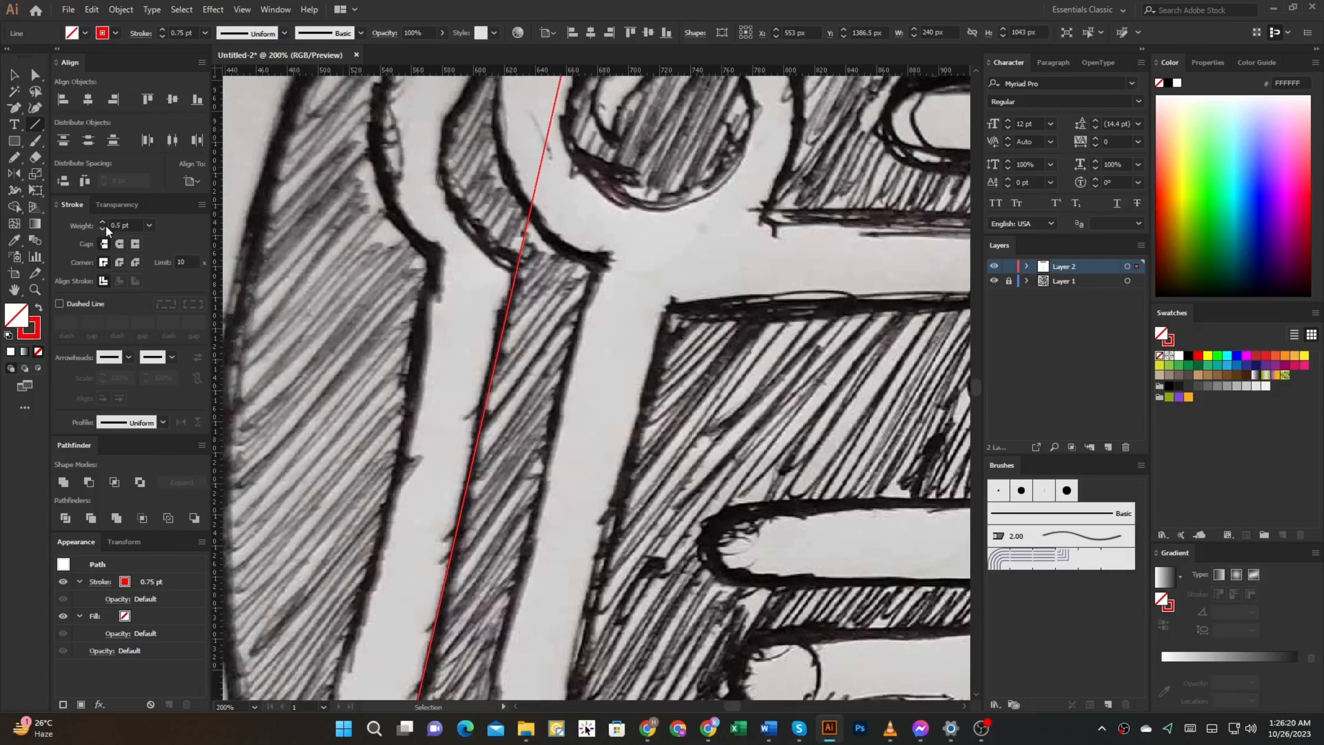
- Set the slanted red line's stroke weight to 4 pt and deselect it
left_click(103, 223)
left_click(103, 223)
key("v")
left_click(478, 319)
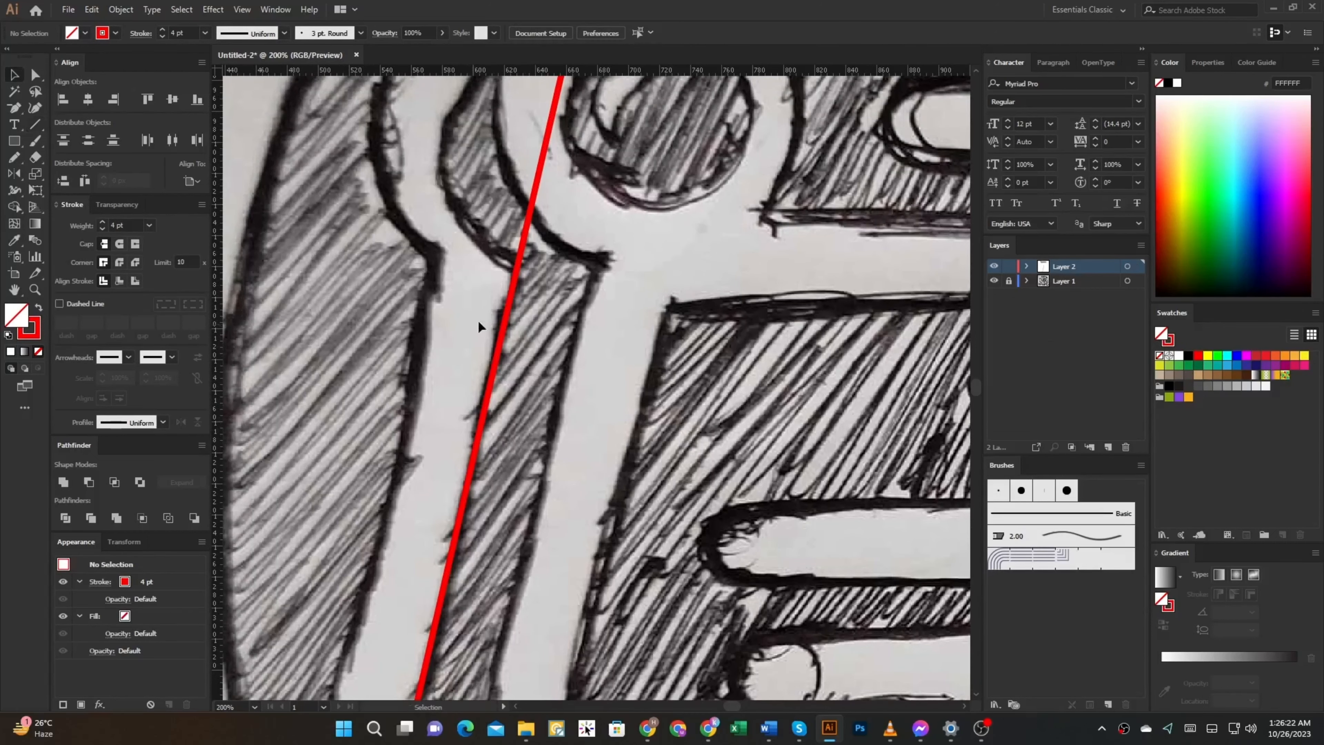
- Nudge the slanted line onto the steering column's edge and extend its upper end well above the handlebar loops
scroll(505, 319, "up", 1)
left_click_drag(502, 318, 499, 317)
scroll(500, 317, "down", 4)
scroll(542, 166, "up", 3)
key("a")
scroll(442, 293, "up", 3)
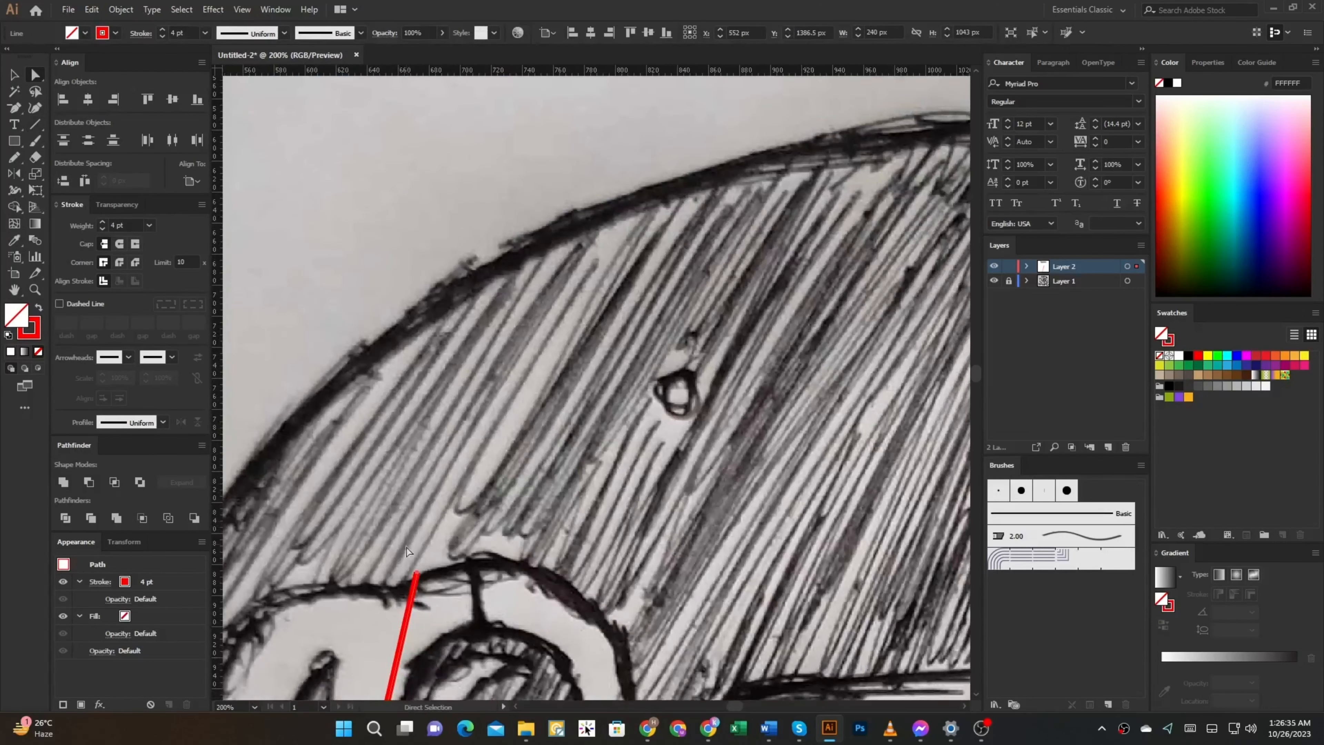
left_click_drag(417, 574, 503, 200)
- Duplicate the slanted line in parallel along the steering column's other three edges, giving four construction lines
scroll(503, 201, "down", 3)
scroll(428, 296, "up", 3)
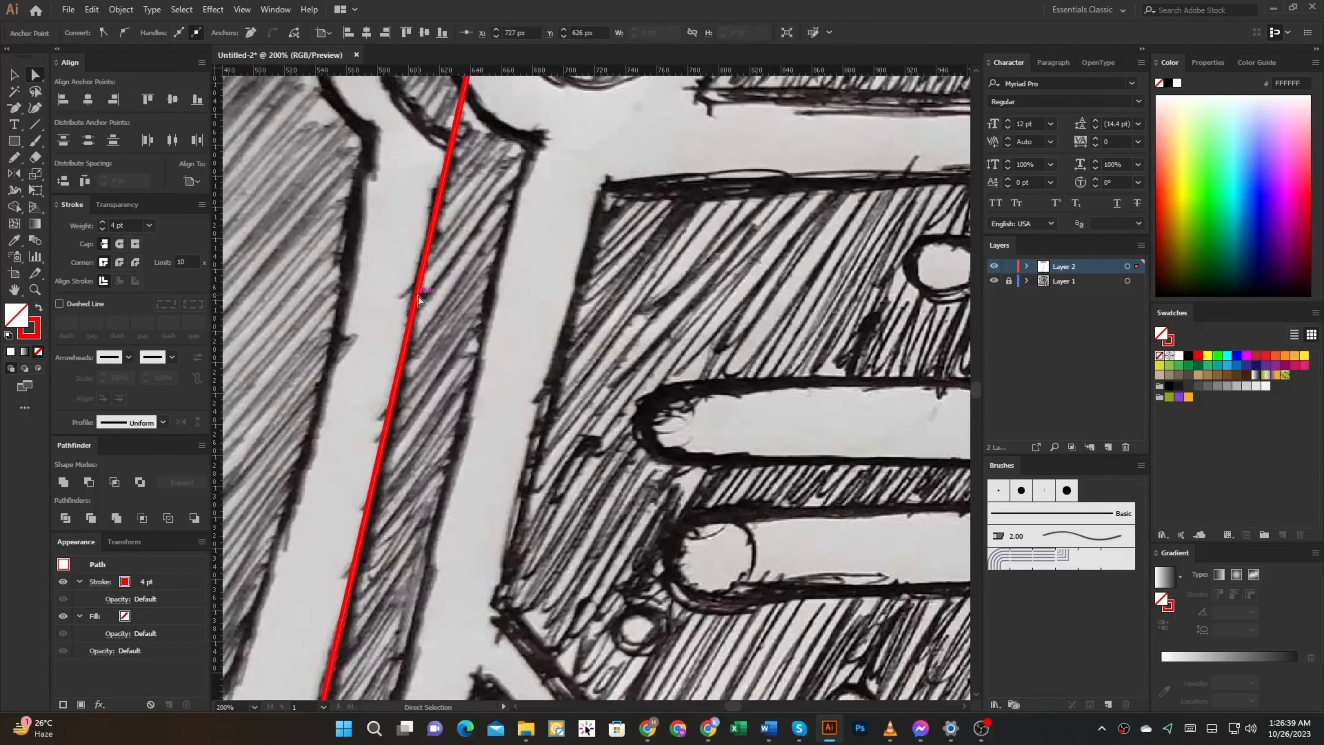
left_click_drag(420, 300, 345, 270)
left_click(394, 260)
scroll(379, 366, "down", 4)
left_click(485, 376)
scroll(485, 376, "up", 1)
left_click_drag(493, 492, 482, 379)
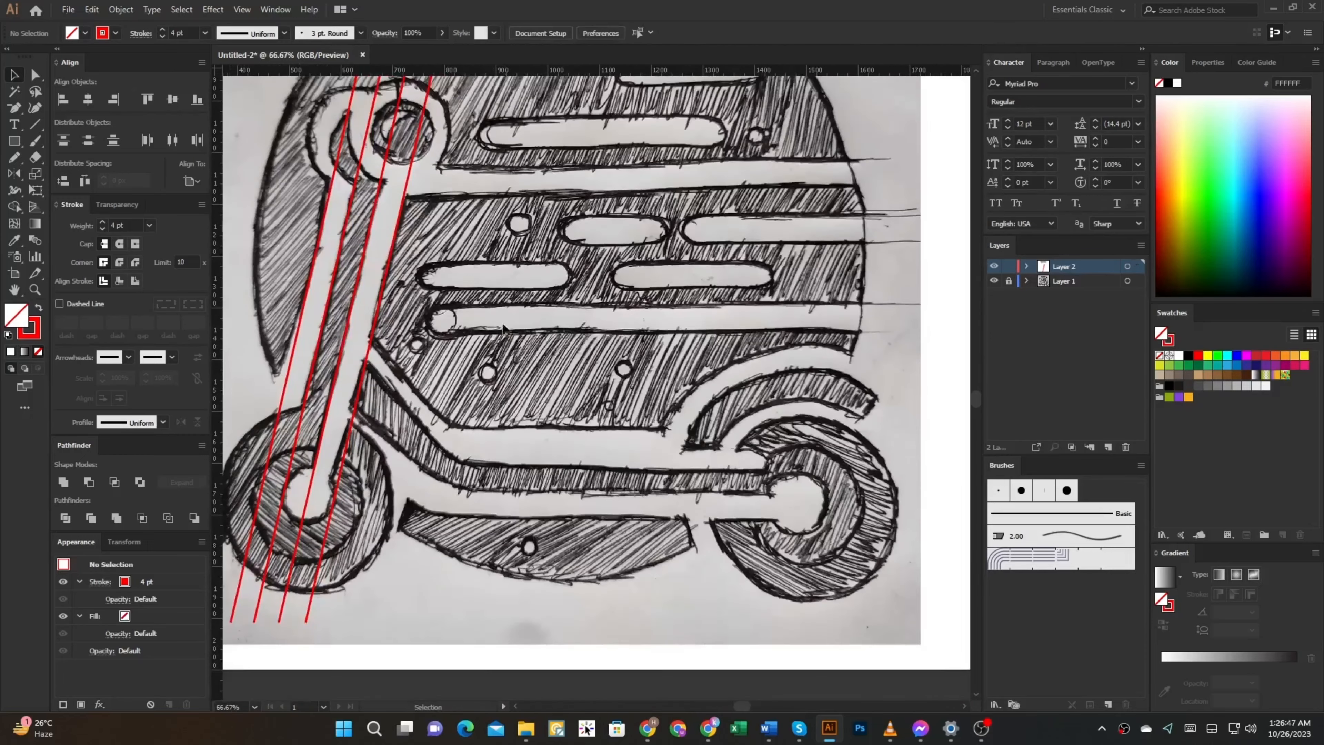
- Examine the whole scooter sketch with the slanted construction lines against the steering column
scroll(482, 379, "down", 2)
left_click_drag(518, 455, 589, 446)
scroll(446, 512, "up", 1)
left_click_drag(464, 501, 398, 607)
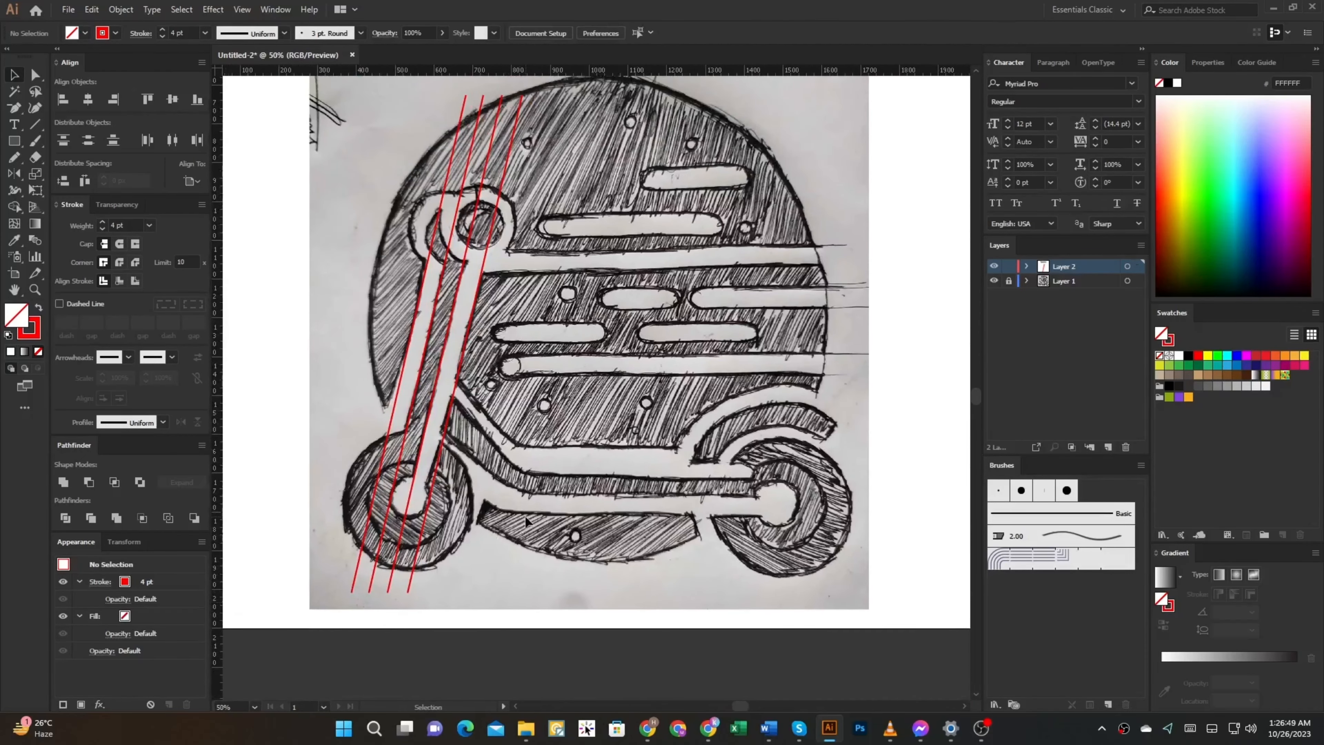
scroll(572, 516, "up", 1)
left_click_drag(555, 477, 579, 551)
scroll(587, 530, "down", 1)
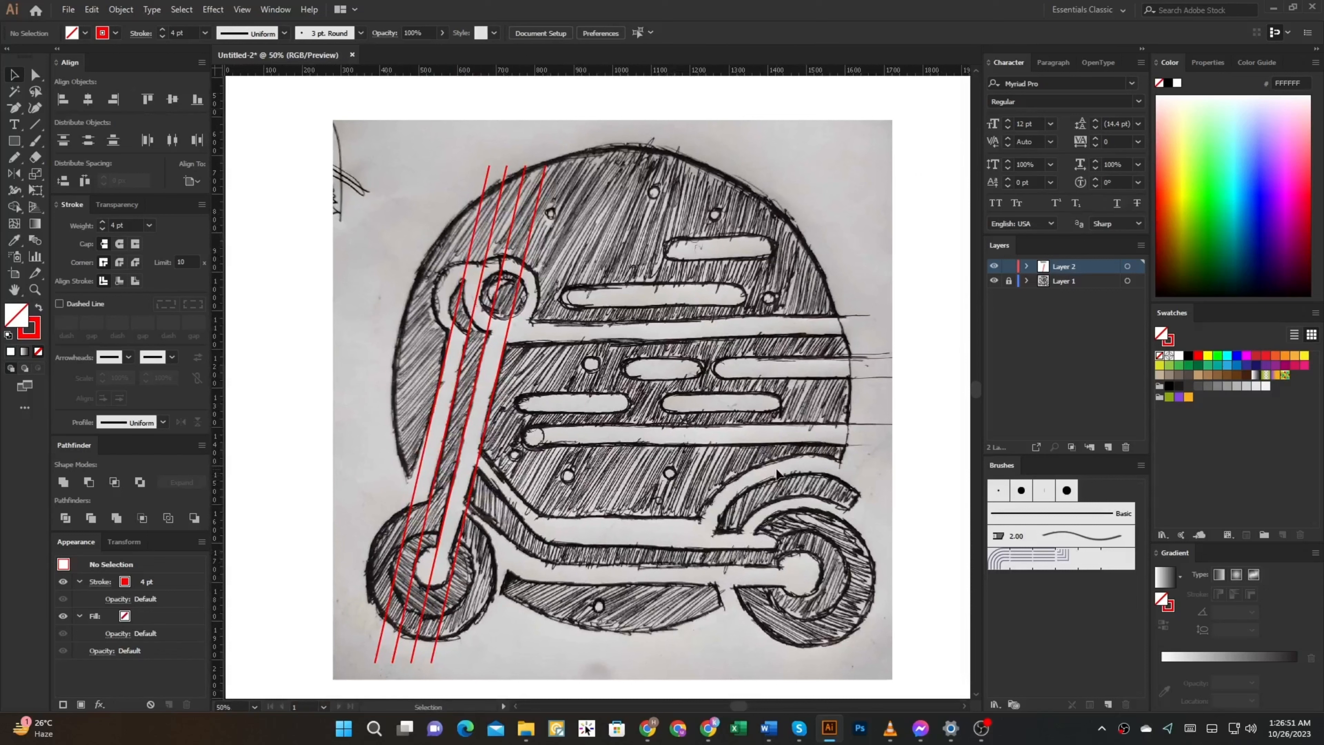
left_click_drag(784, 395, 763, 432)
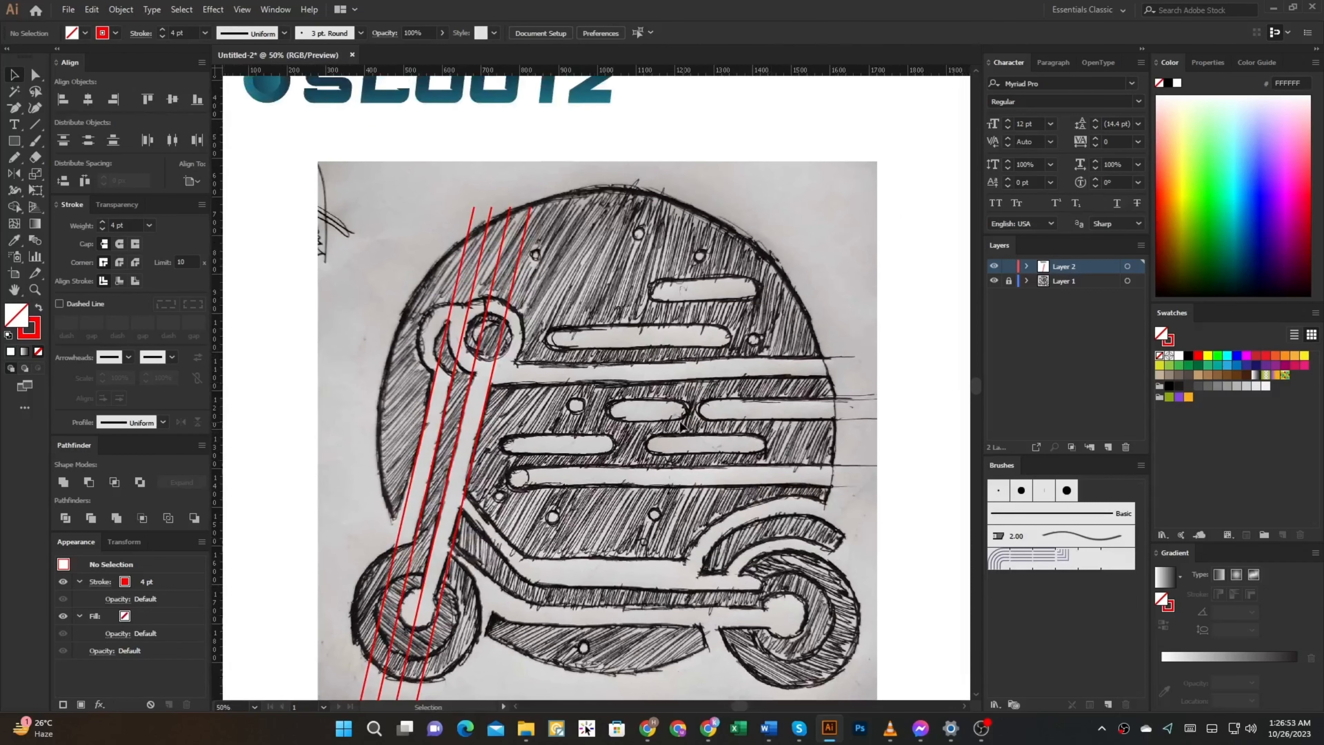
left_click_drag(596, 404, 544, 400)
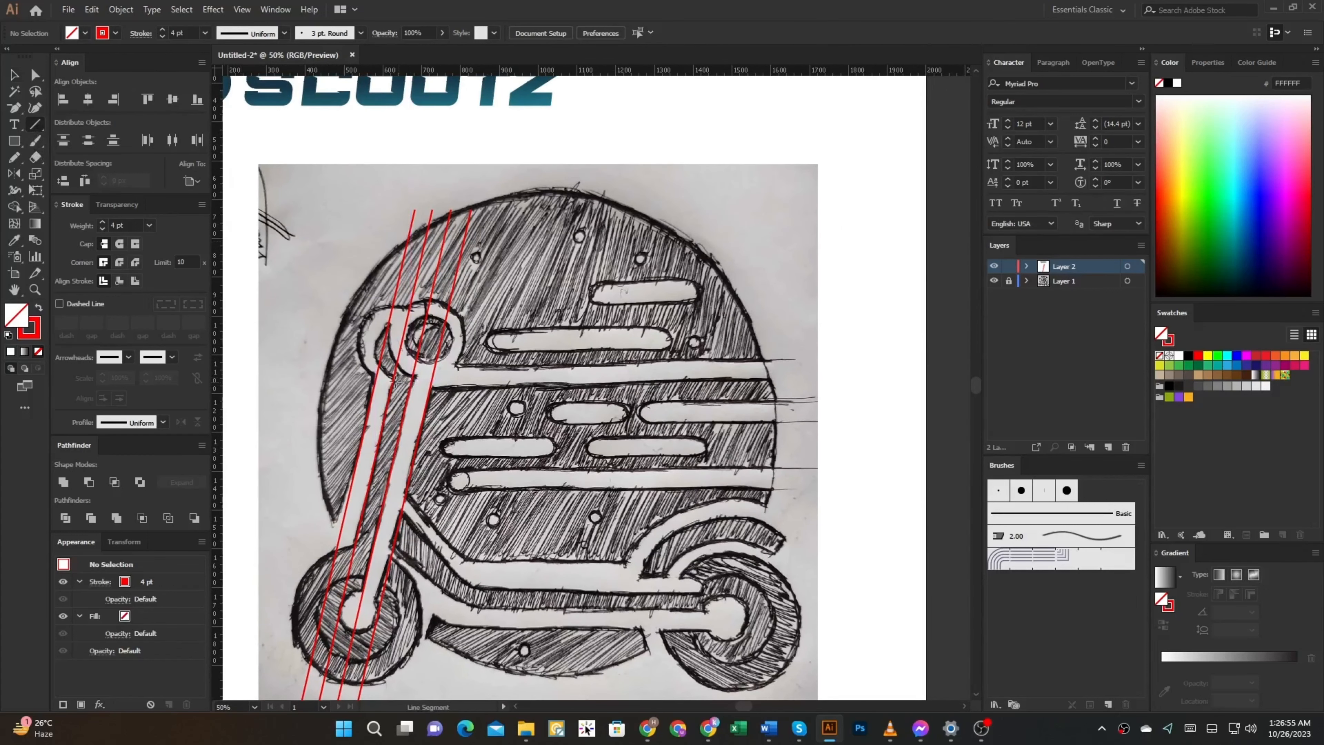
- Draw a horizontal line along the lower edge of the long bar extending from the handlebar, running past the sketch's round outline
key("Tab")
scroll(395, 382, "up", 2)
left_click_drag(400, 377, 1115, 376)
left_click_drag(151, 337, 1110, 339)
key("ctrl+z")
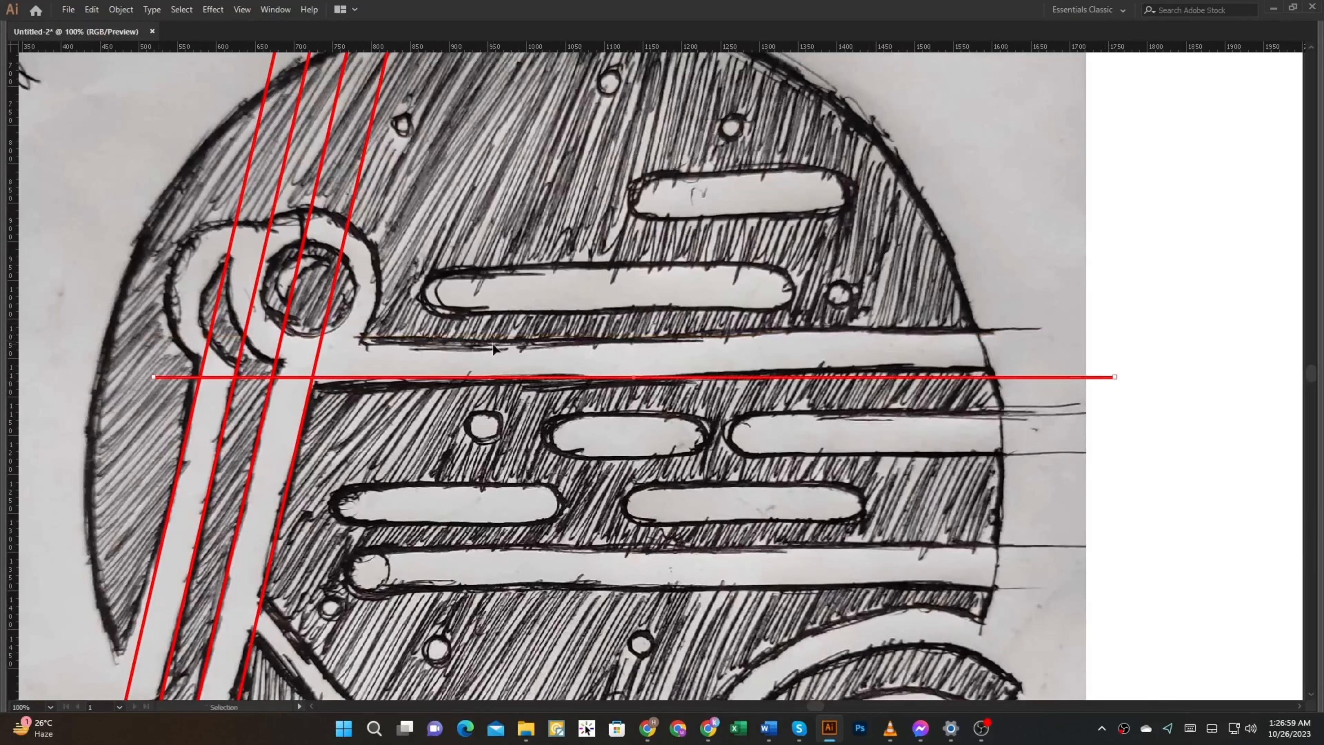
left_click_drag(163, 328, 1052, 328)
key("ctrl+z")
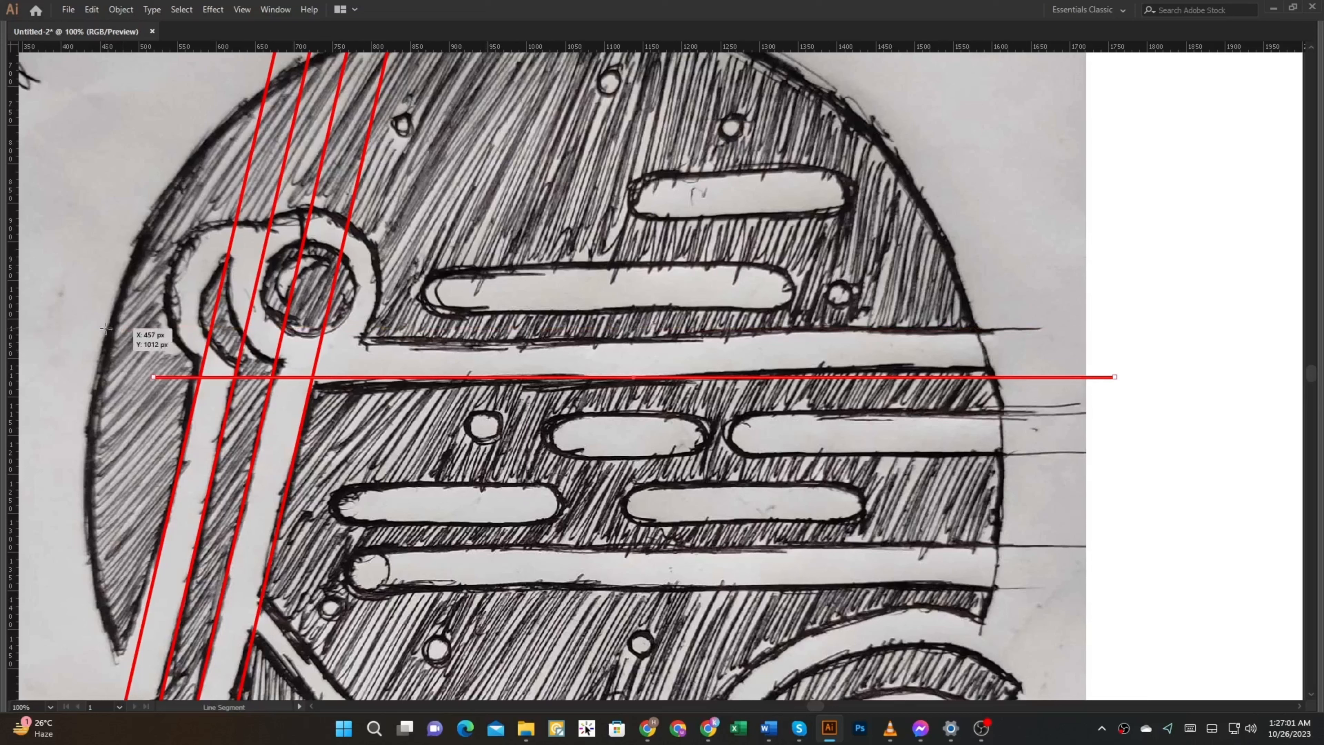
- Draw a second horizontal line along the upper edge of the bar extending from the handlebar
left_click_drag(109, 328, 1168, 329)
key("ctrl+plus")
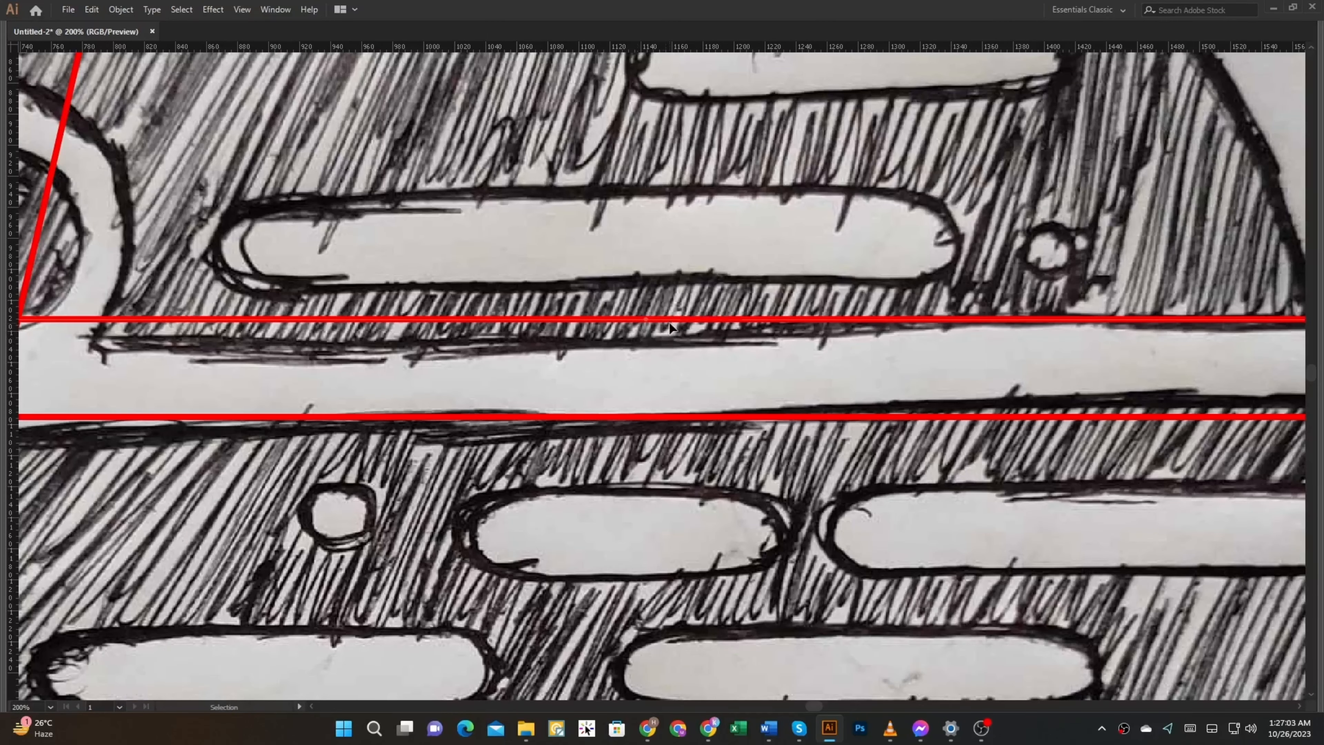
key("ctrl+minus")
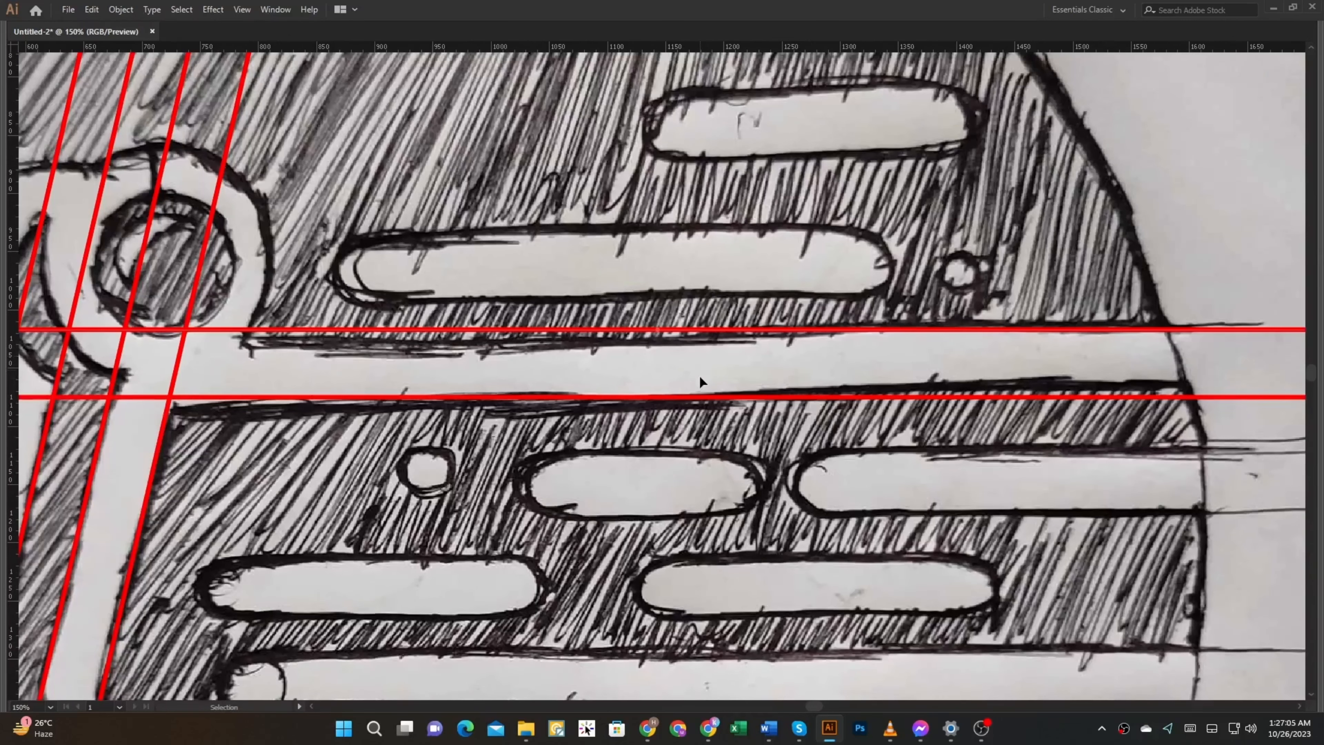
- Draw a large circle over the sketch's round background outline
key("ctrl+minus")
key("ctrl+minus")
key("ctrl+minus")
key("l")
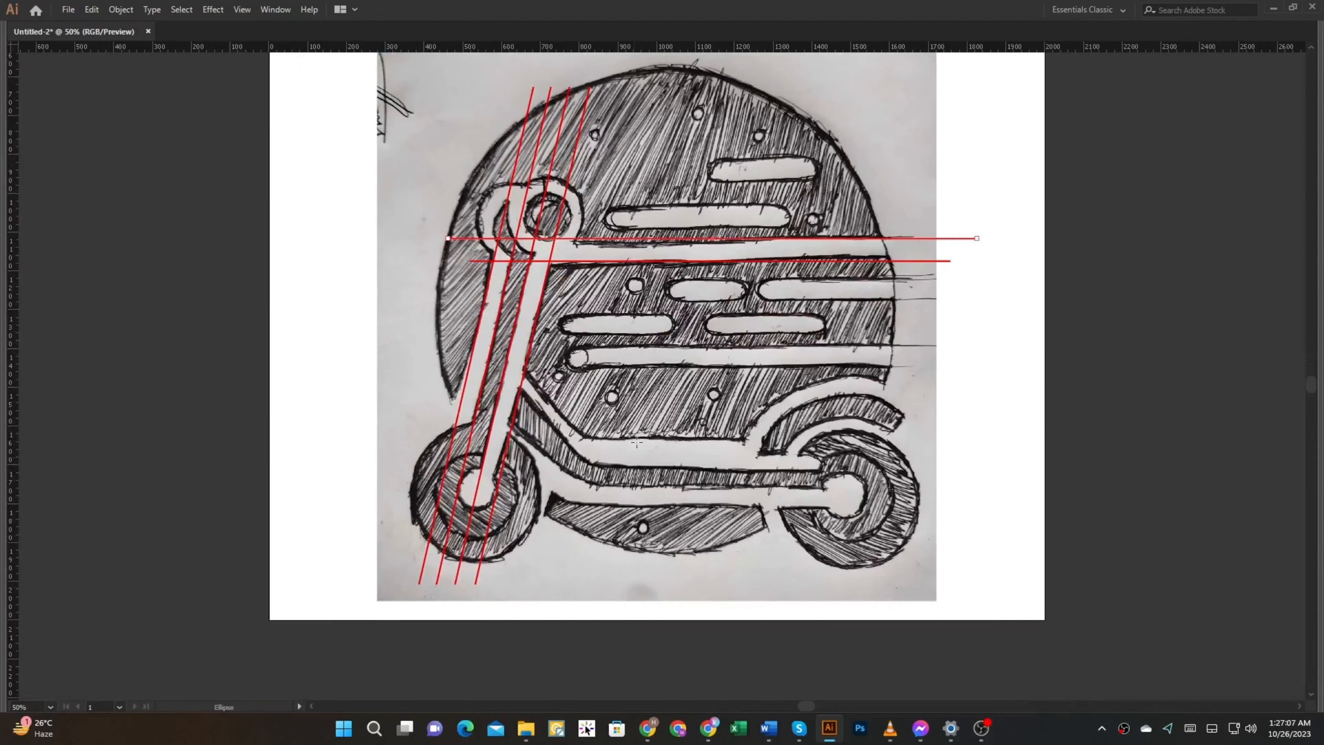
mouse_move(679, 313)
left_mouse_down()
mouse_move(908, 411)
mouse_move(915, 448)
left_mouse_up()
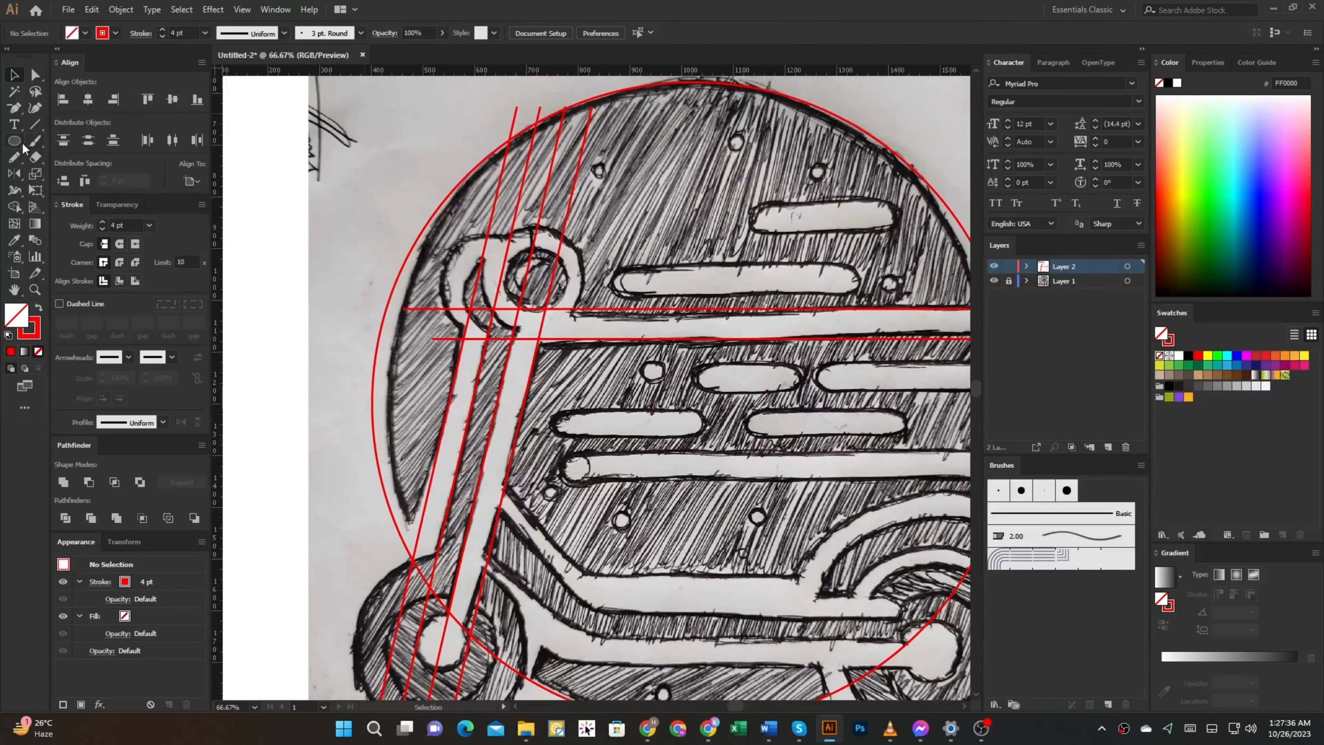
- Draw a circle about 195 px wide on the right handlebar loop's outer outline and add a concentric inner copy about 124 px wide
scroll(499, 271, "up", 3)
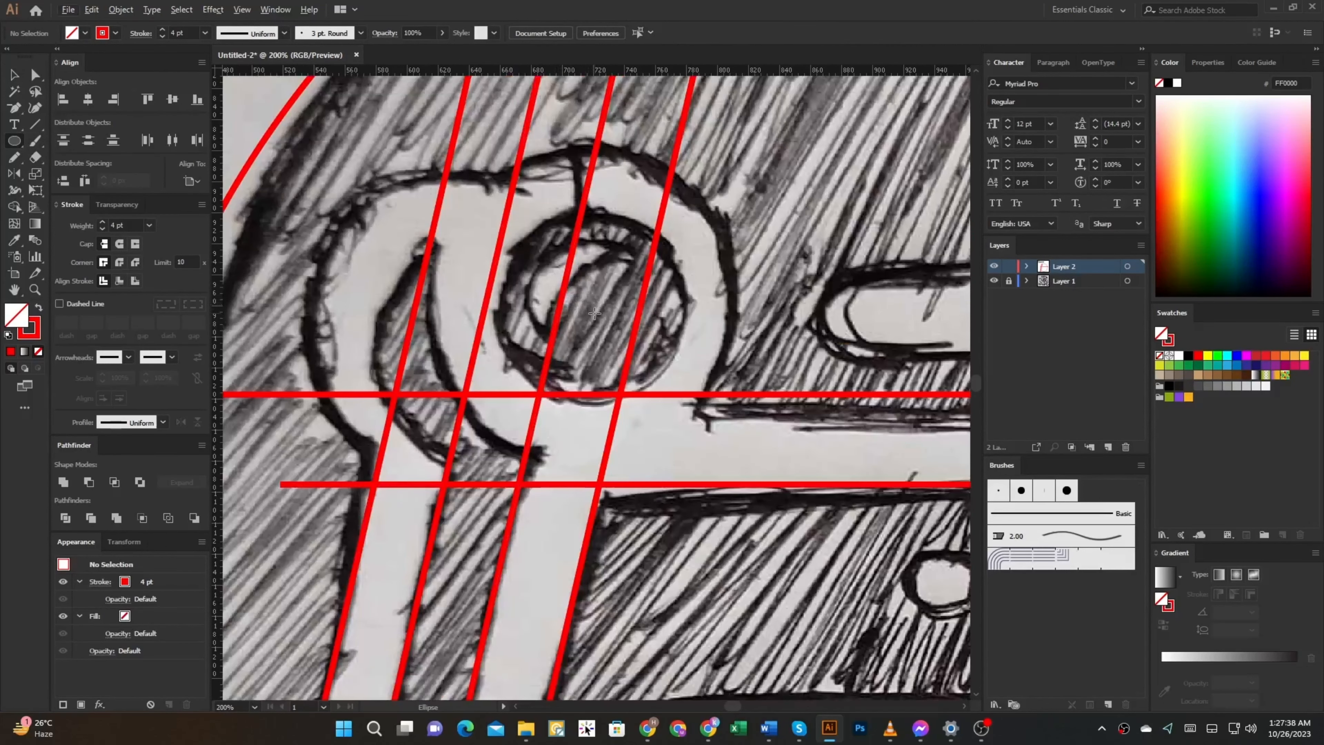
left_click_drag(595, 313, 746, 463)
key("v")
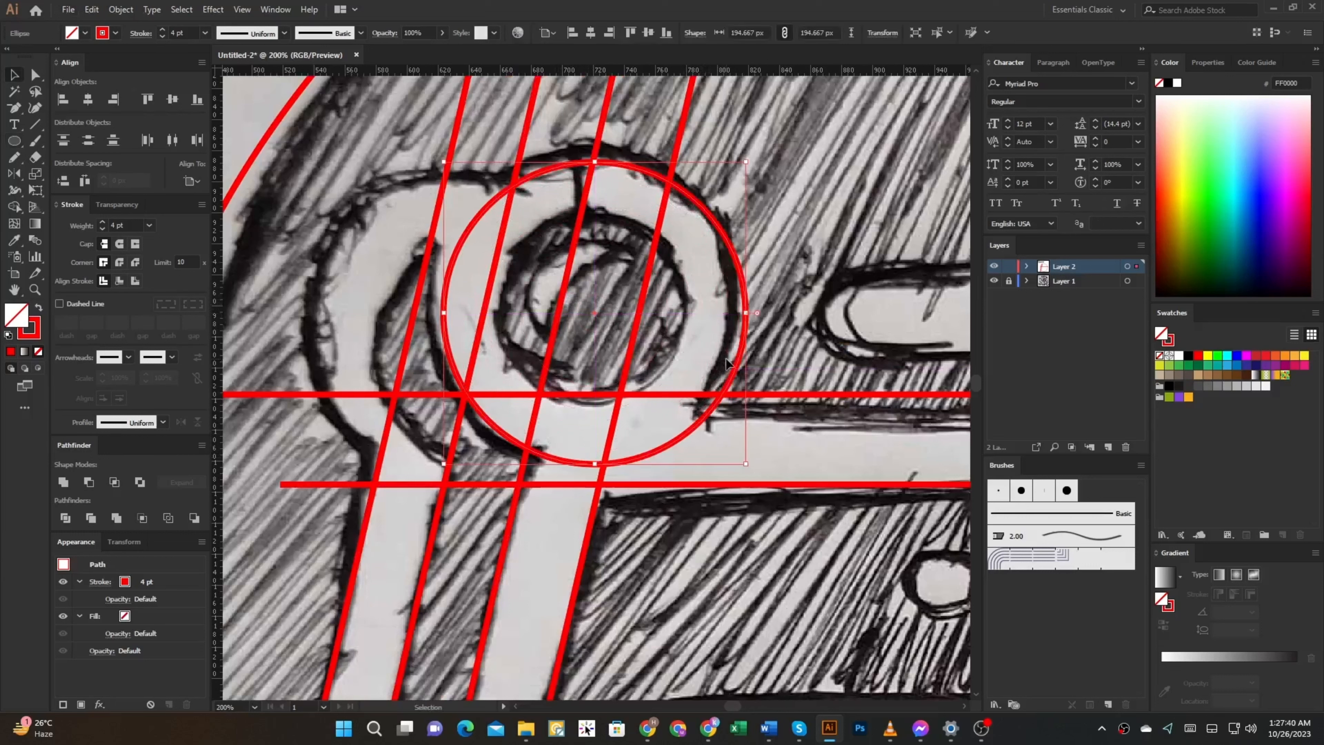
left_click_drag(726, 363, 736, 349)
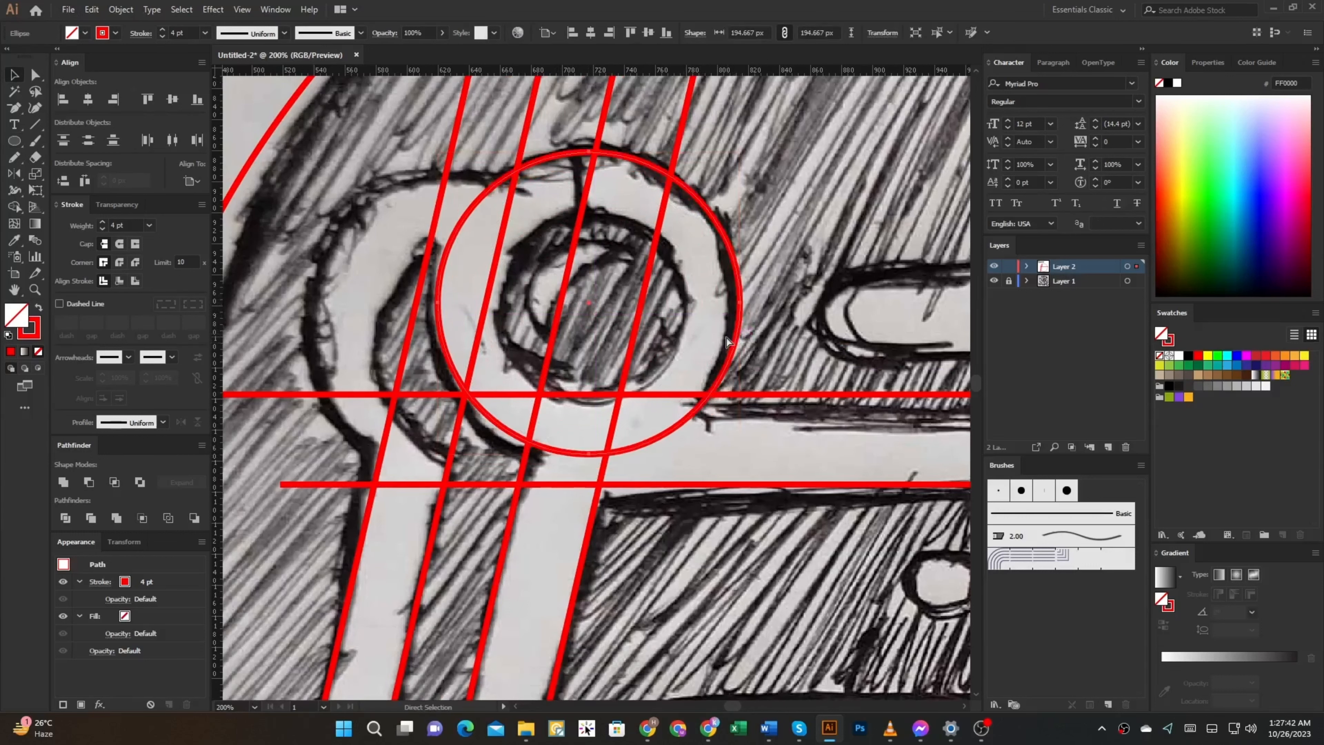
left_click_drag(740, 302, 685, 302)
scroll(655, 312, "left", 2)
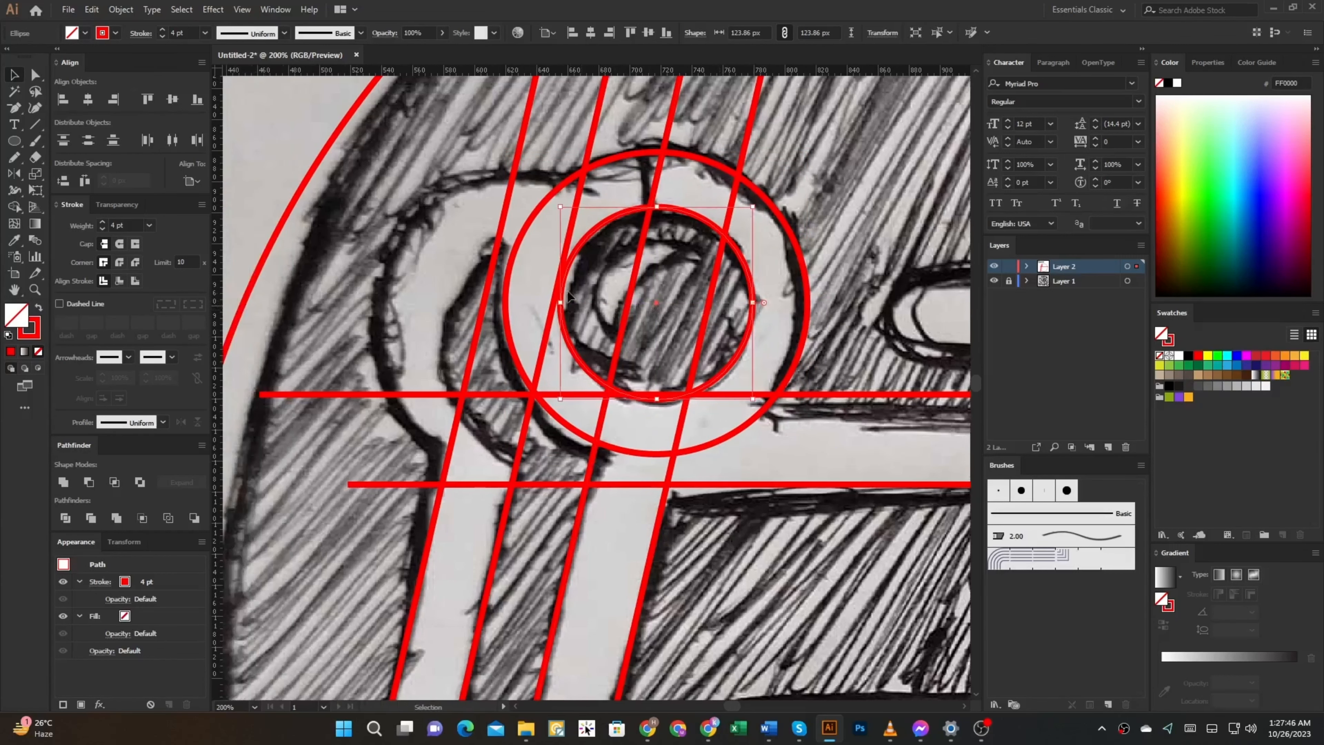
- Copy the outer loop circle onto the left handlebar loop, and fit another copy reduced to about 181 px to the inner crescent
left_click_drag(528, 221, 398, 241)
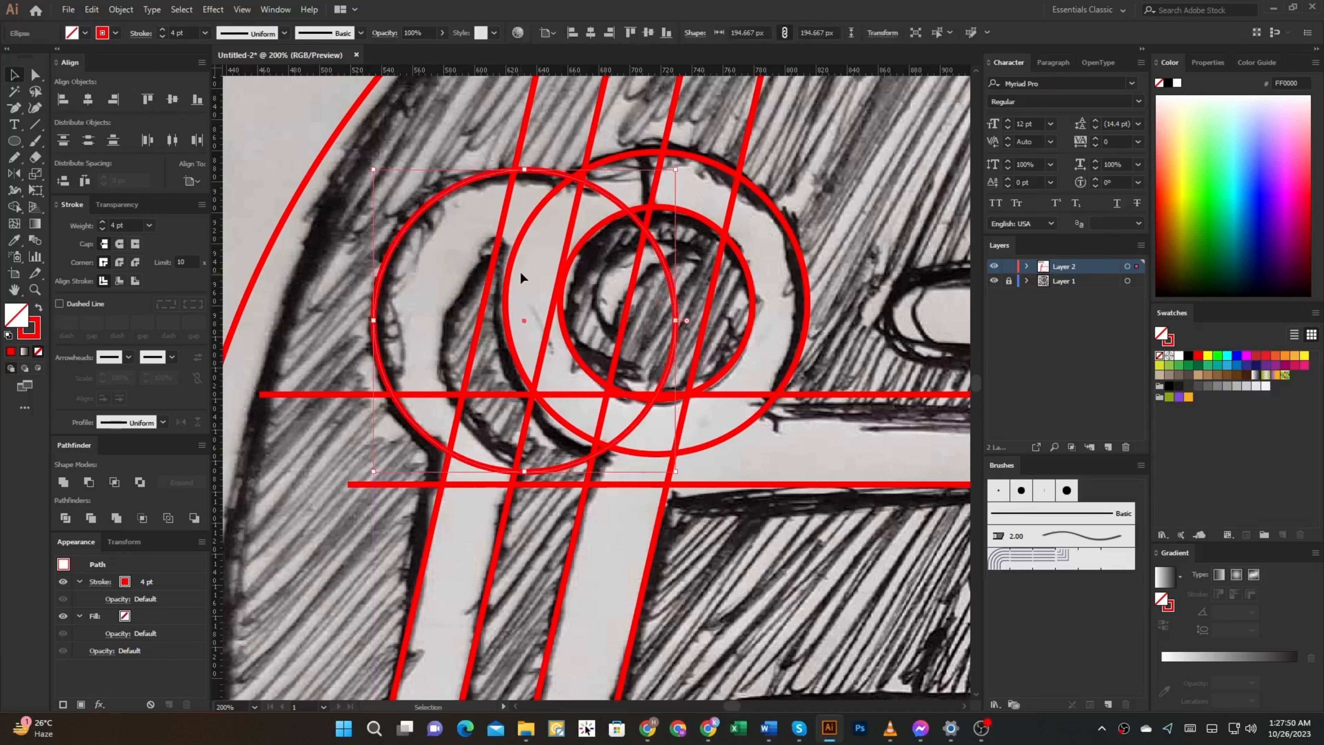
left_click_drag(497, 276, 458, 308)
left_click_drag(589, 507, 597, 490)
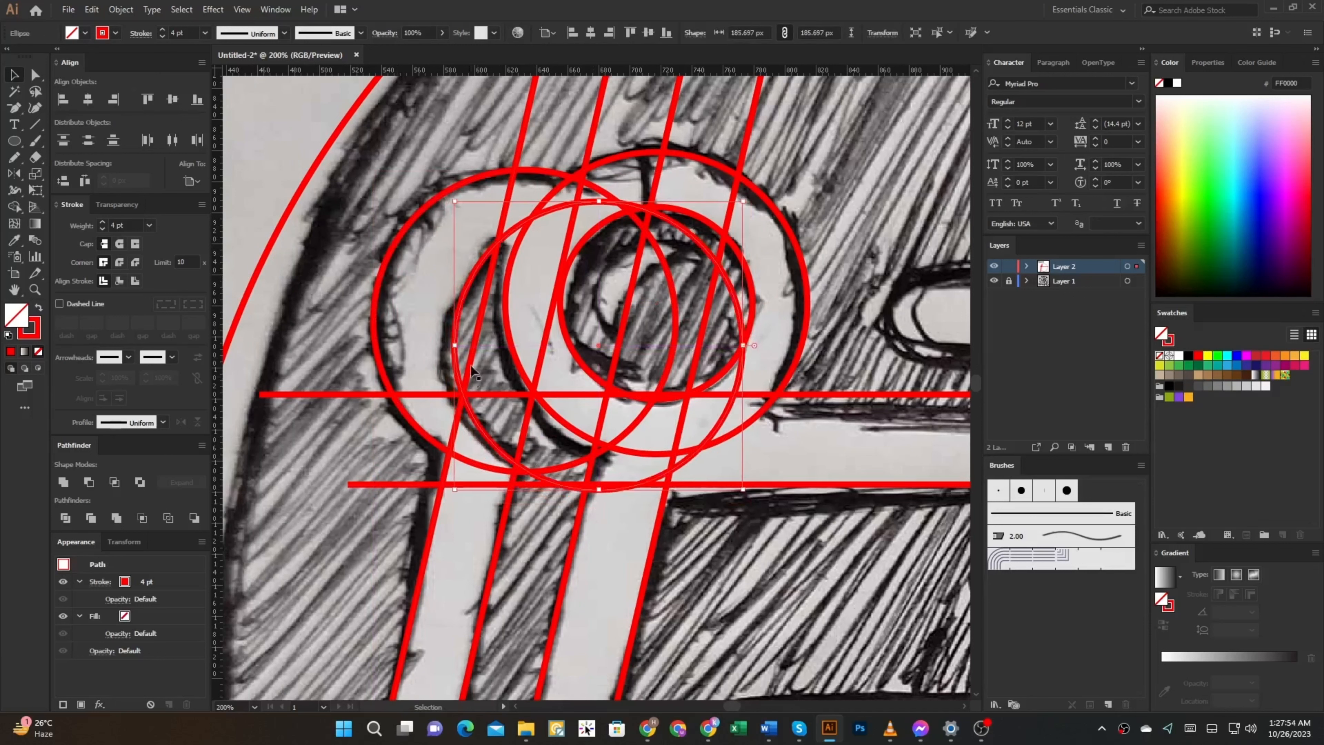
left_click_drag(456, 328, 450, 335)
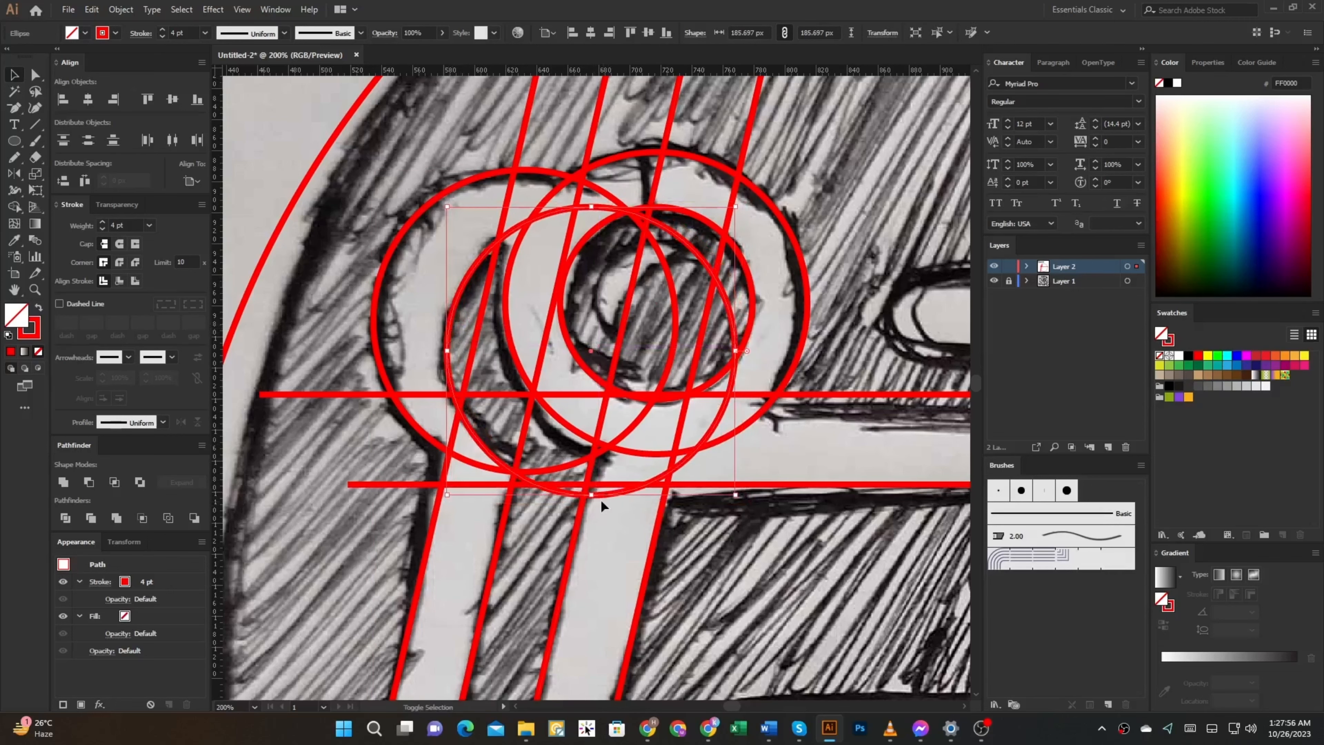
left_click_drag(591, 495, 452, 447)
scroll(589, 486, "down", 3)
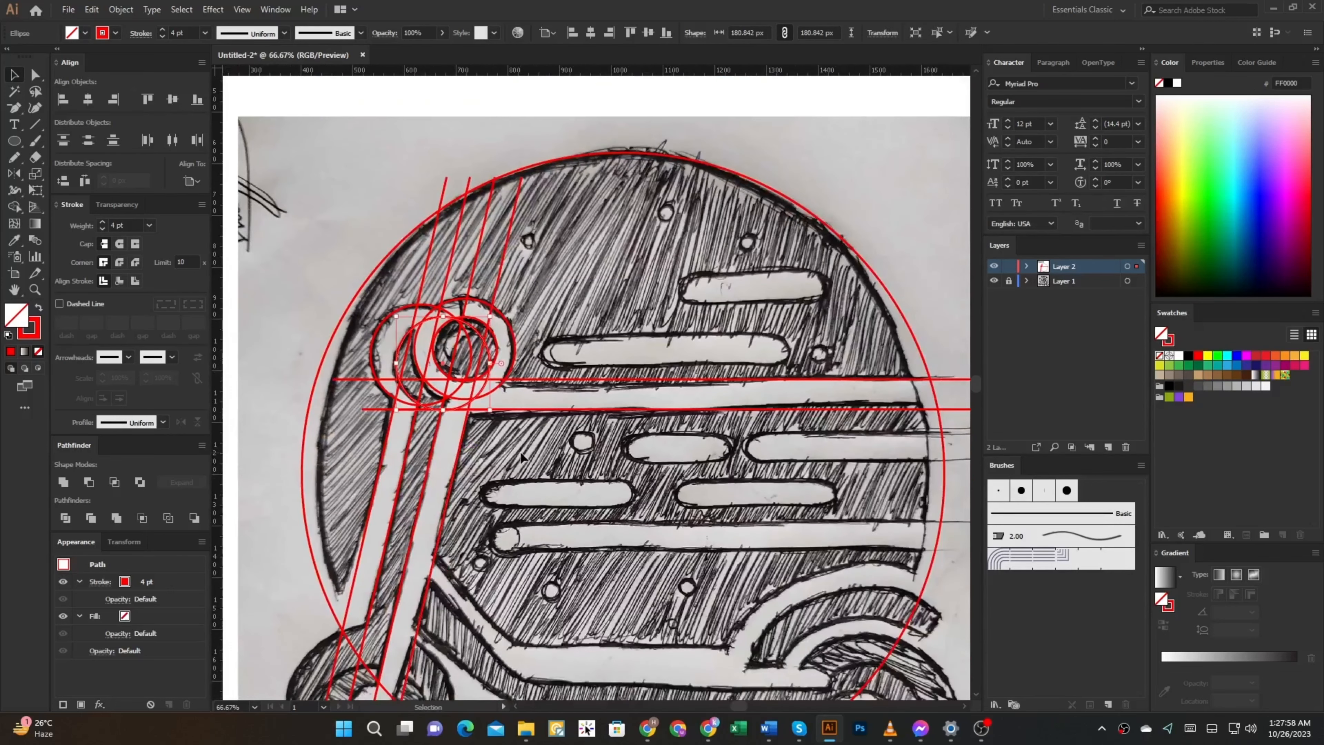
left_click(523, 458)
- Draw a circle around the front wheel's outer edge
left_click_drag(521, 495, 515, 349)
scroll(334, 546, "up", 2)
left_click_drag(401, 540, 730, 612)
left_click(665, 459, "ctrl")
scroll(593, 436, "up", 1)
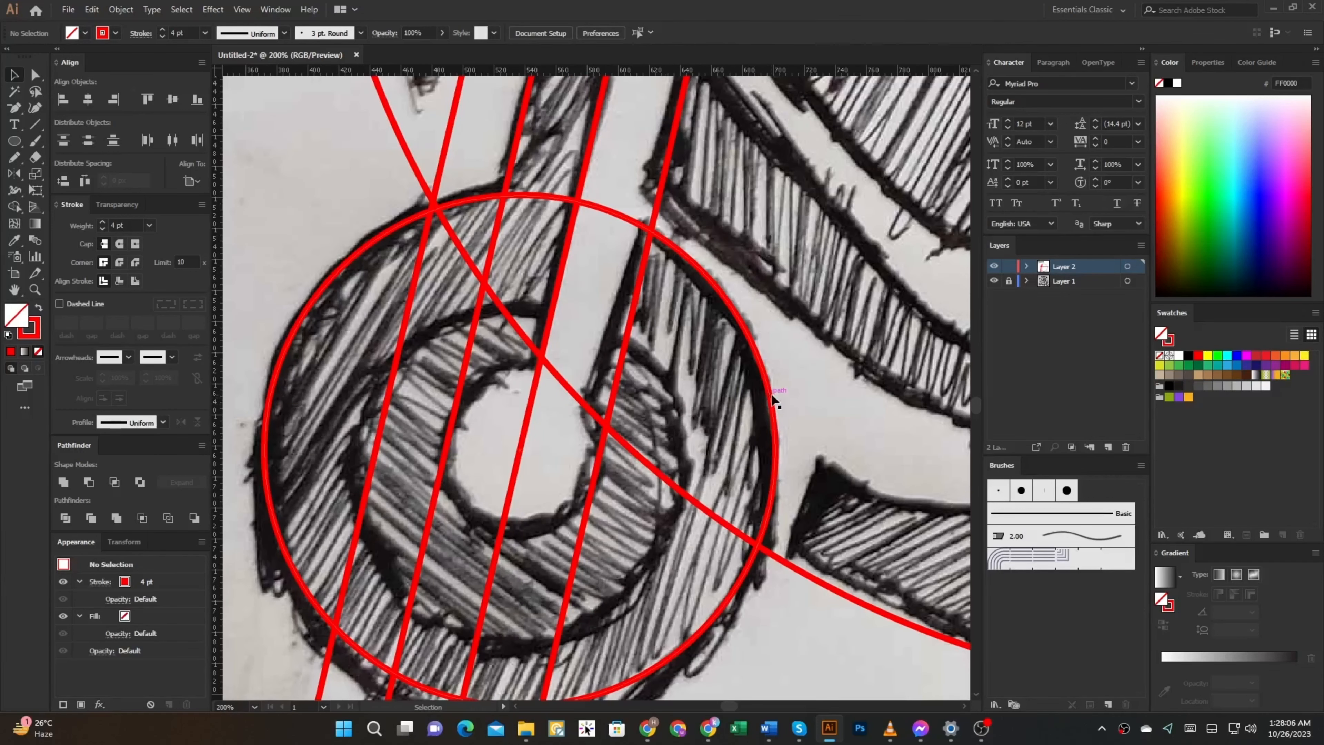
- Add two concentric copies inside the front wheel circle, one about 220 px wide for the inner ring and a smaller one for the hub
left_click(774, 422)
left_click_drag(778, 444, 693, 447)
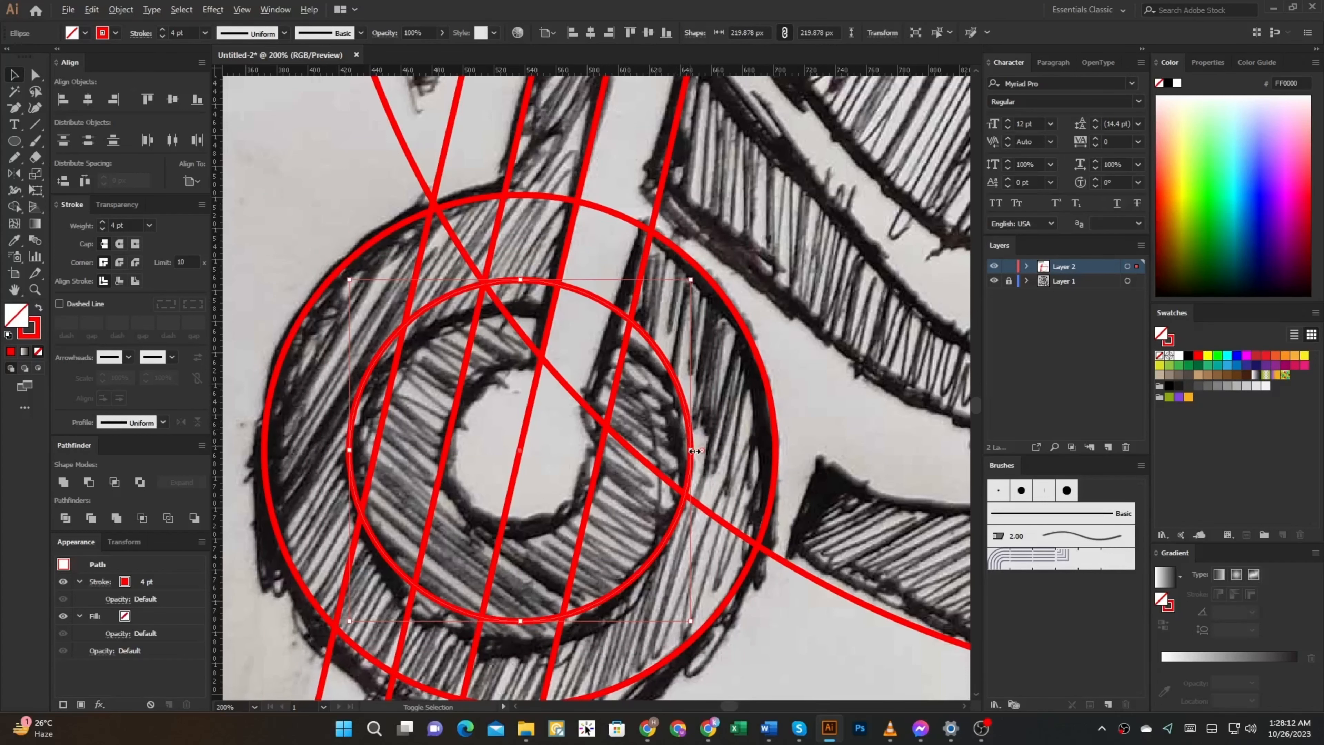
left_click_drag(693, 450, 509, 486)
- Duplicate the pair of horizontal lines straight down onto the scooter's footboard strip
key("ctrl+minus")
scroll(607, 463, "down", 1)
scroll(522, 528, "down", 1)
scroll(807, 97, "up", 1)
left_click(670, 315)
left_click(669, 286, "shift")
left_click_drag(669, 286, 669, 590)
- Copy the lower footboard line down to the deck's bottom edge and the upper one up to the deck's top edge
key("Tab")
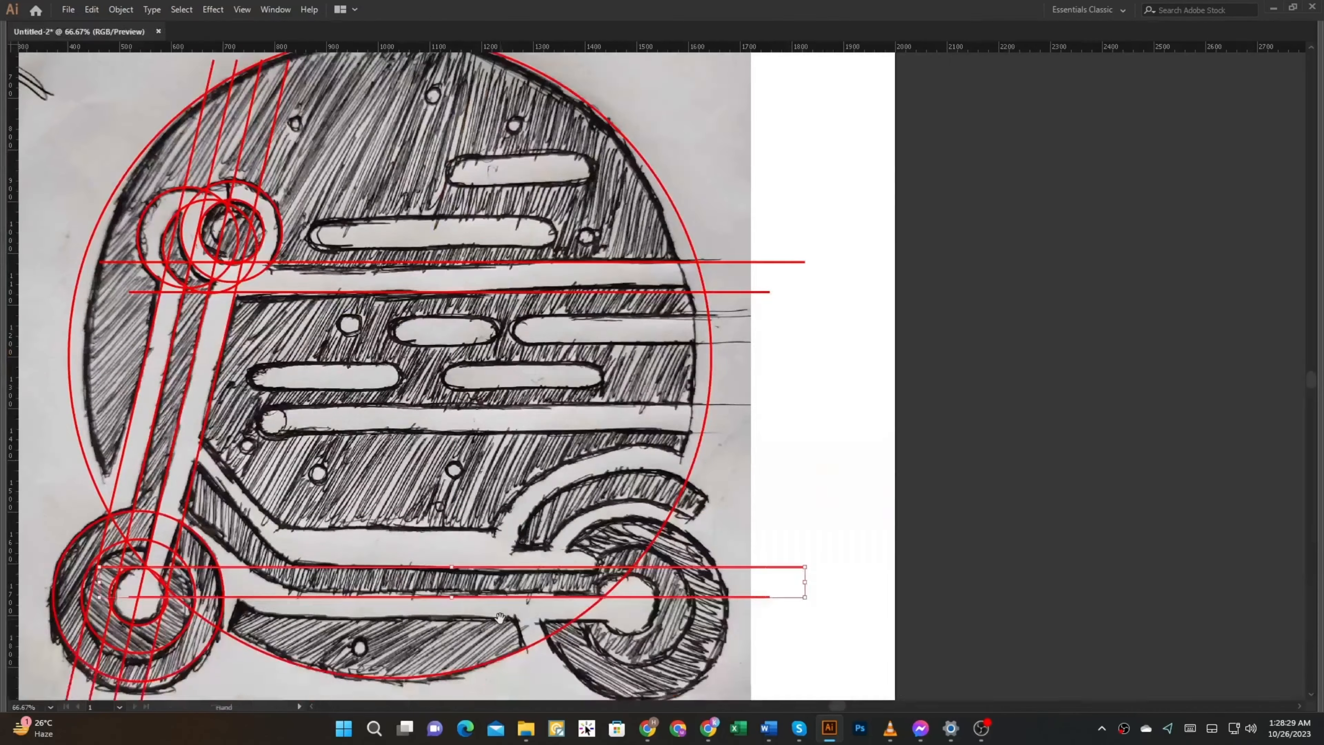
scroll(568, 590, "up", 2)
left_click_drag(500, 618, 646, 531)
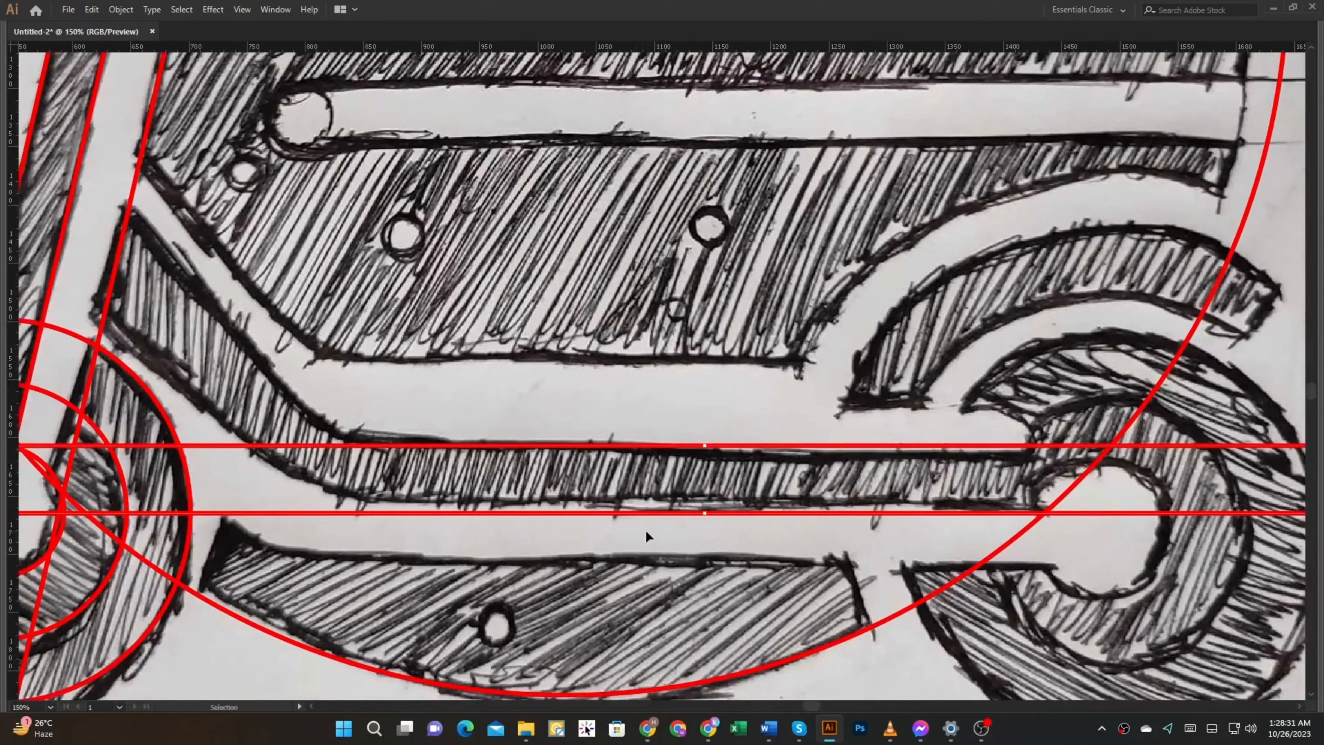
scroll(647, 515, "up", 3)
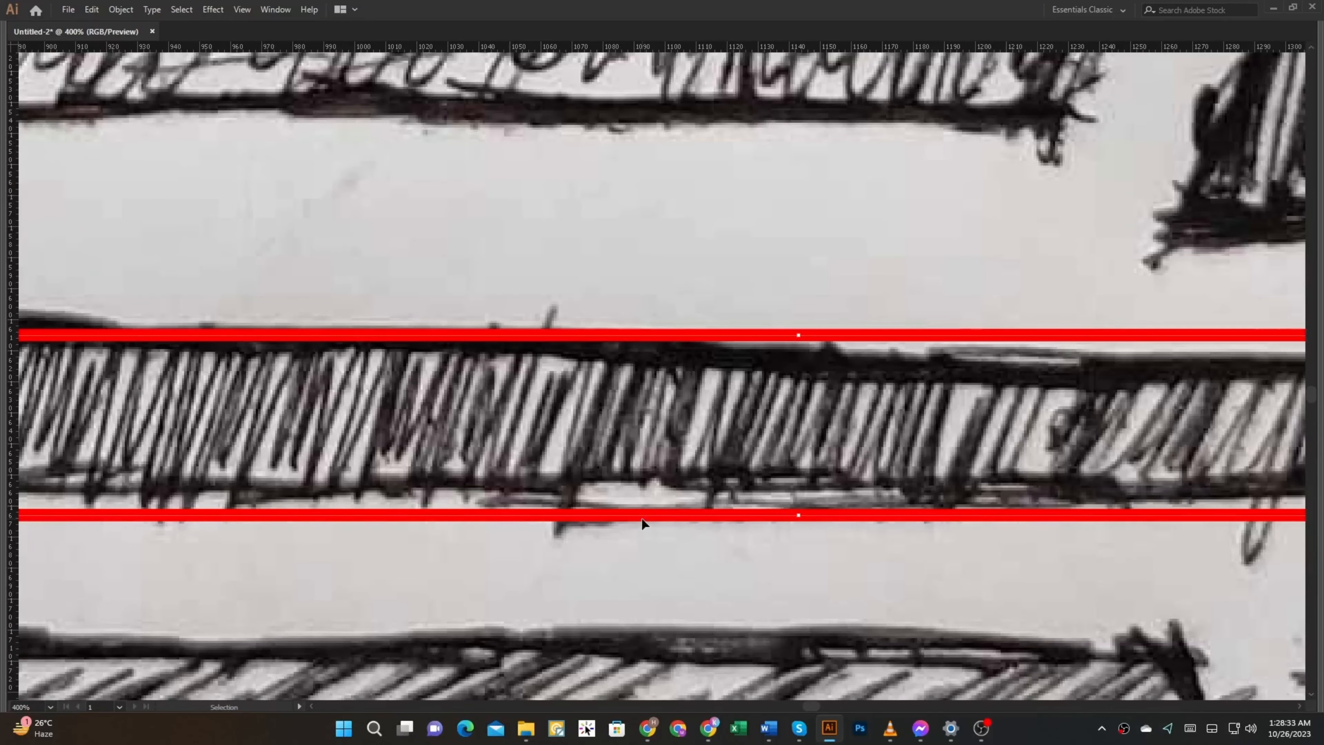
scroll(642, 523, "down", 2)
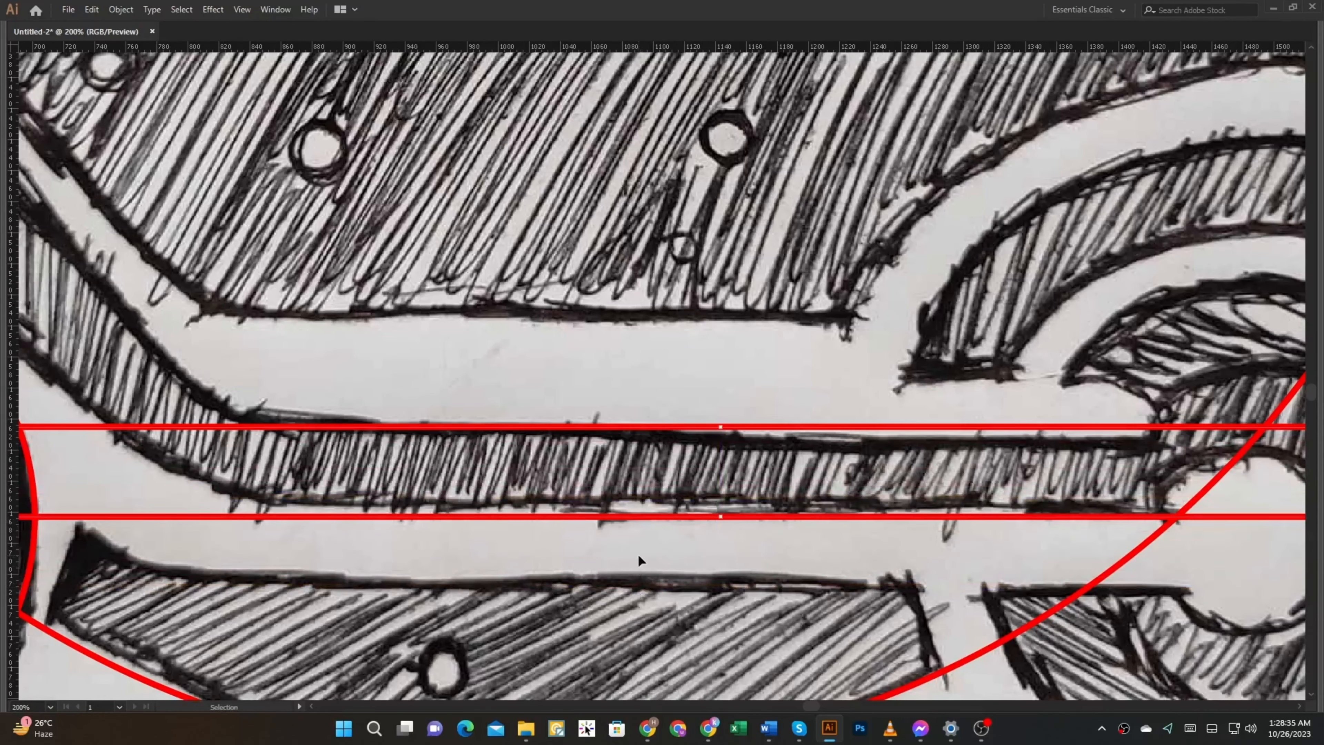
left_click_drag(642, 518, 640, 581)
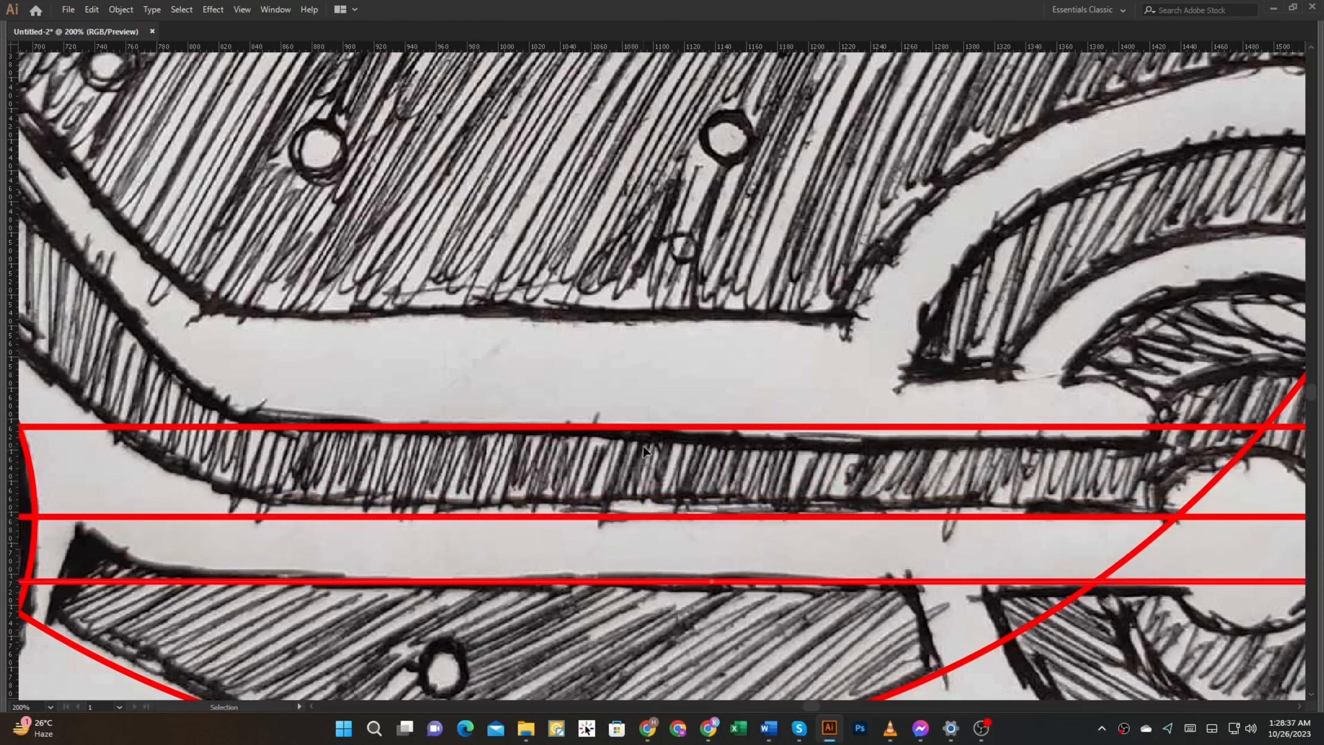
left_click_drag(646, 426, 649, 317)
scroll(648, 317, "down", 2)
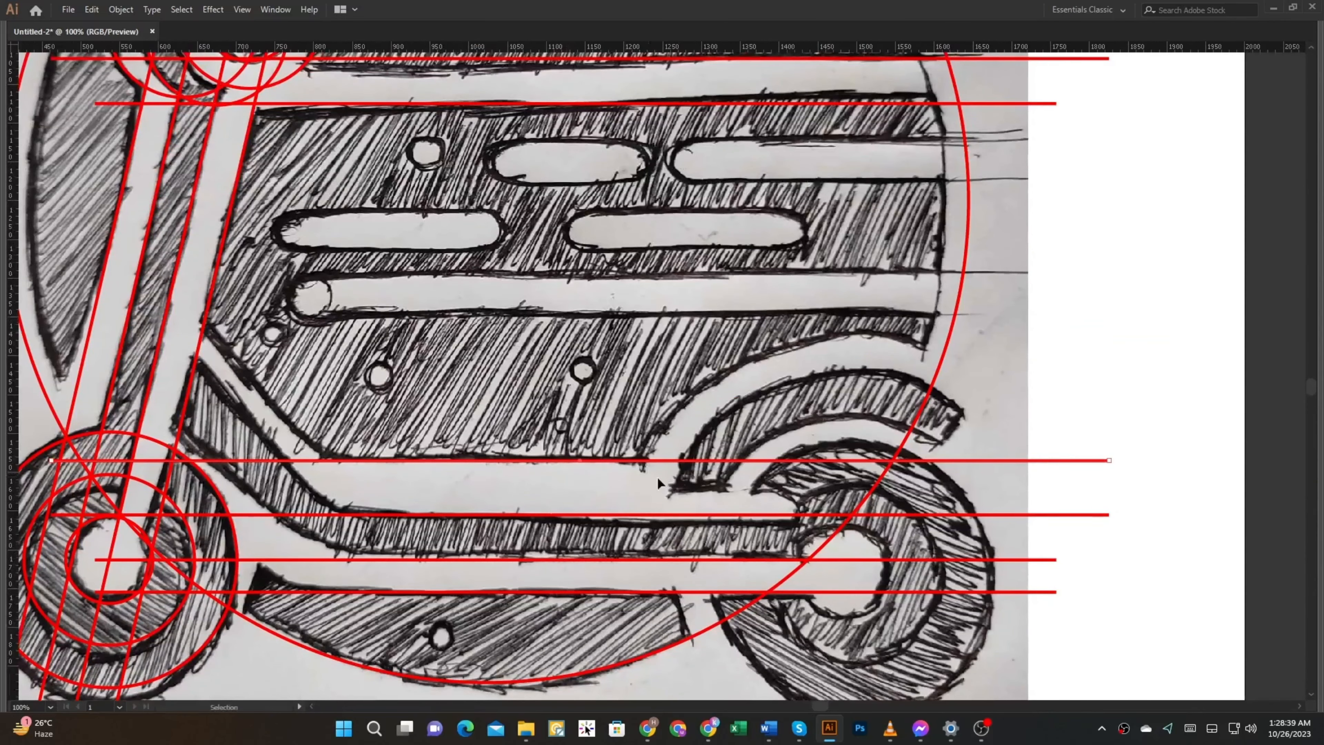
- Draw a diagonal line along the upper edge of the hatched strip joining the steering column to the footboard
scroll(658, 483, "up", 4)
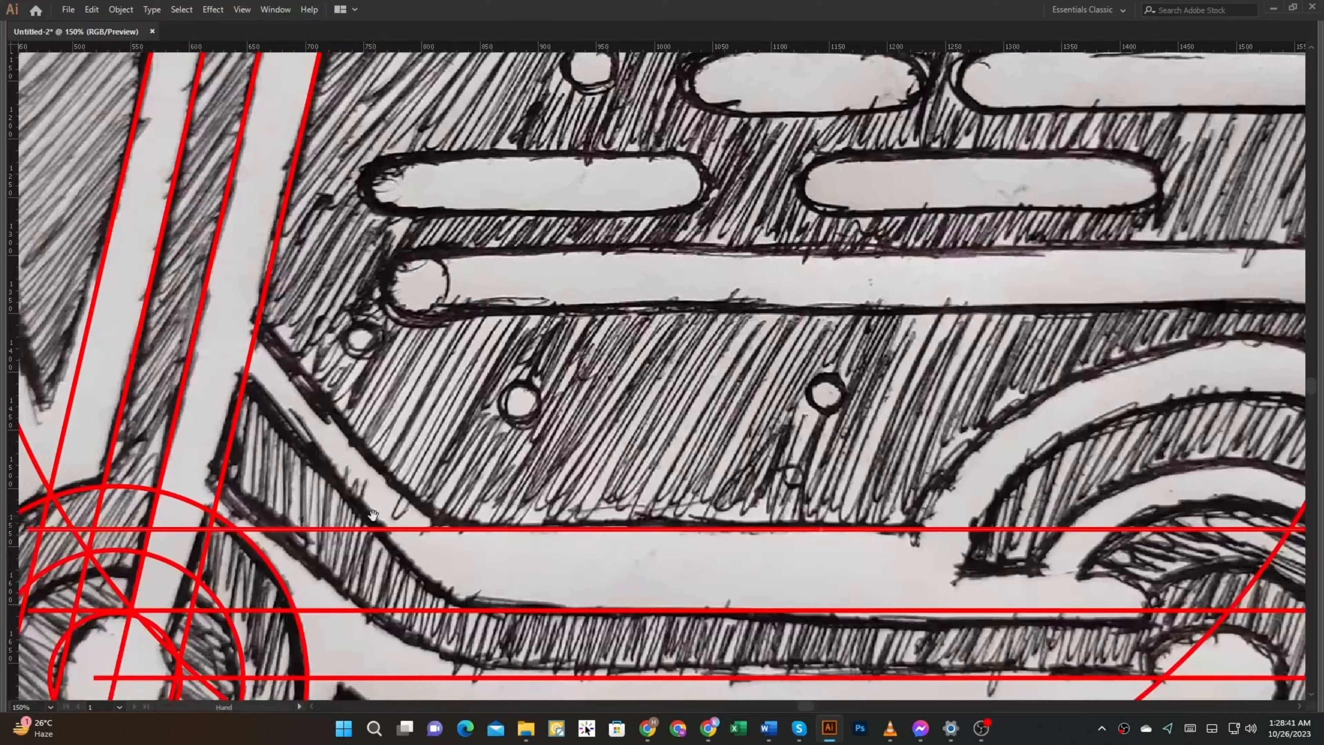
left_click_drag(373, 515, 364, 483)
key("backslash")
left_click_drag(213, 311, 496, 642)
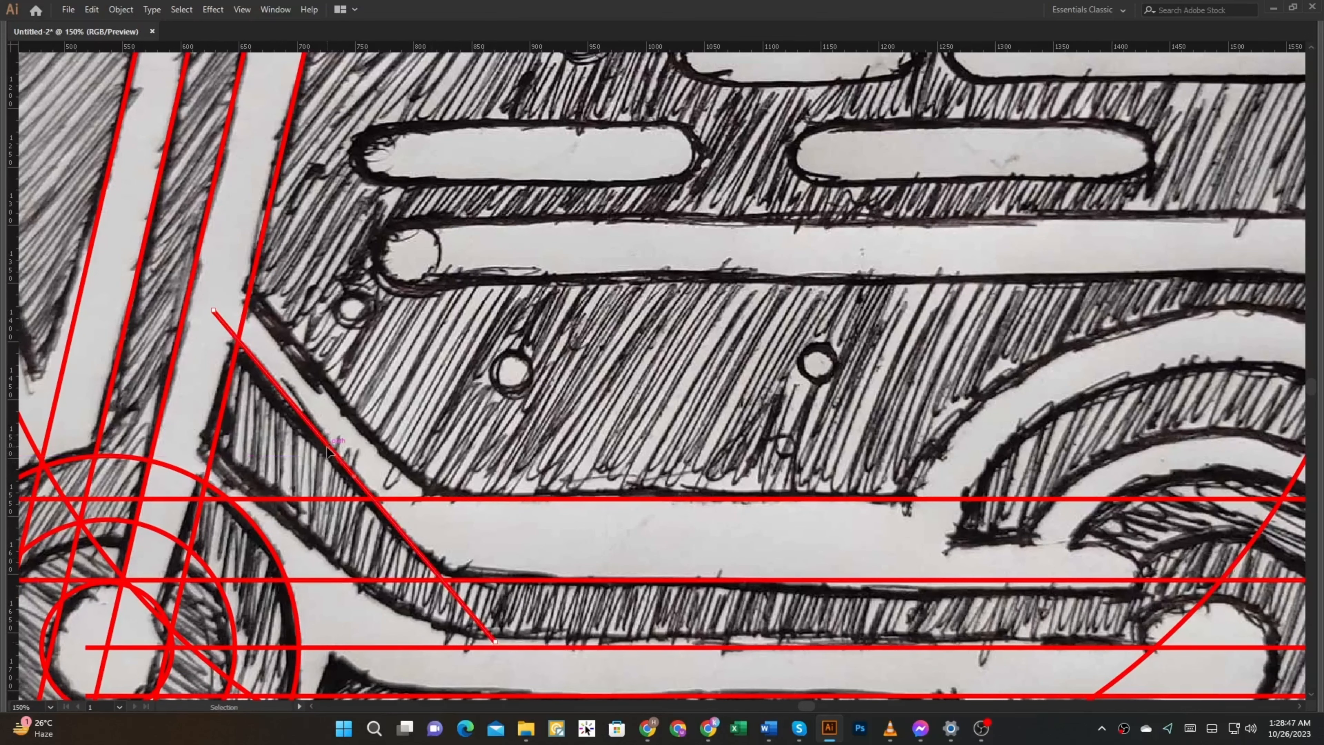
- Copy the diagonal line to the hatched strip's lower edge and move both of its endpoints to match that edge's slope
left_click_drag(327, 451, 316, 426)
key("a")
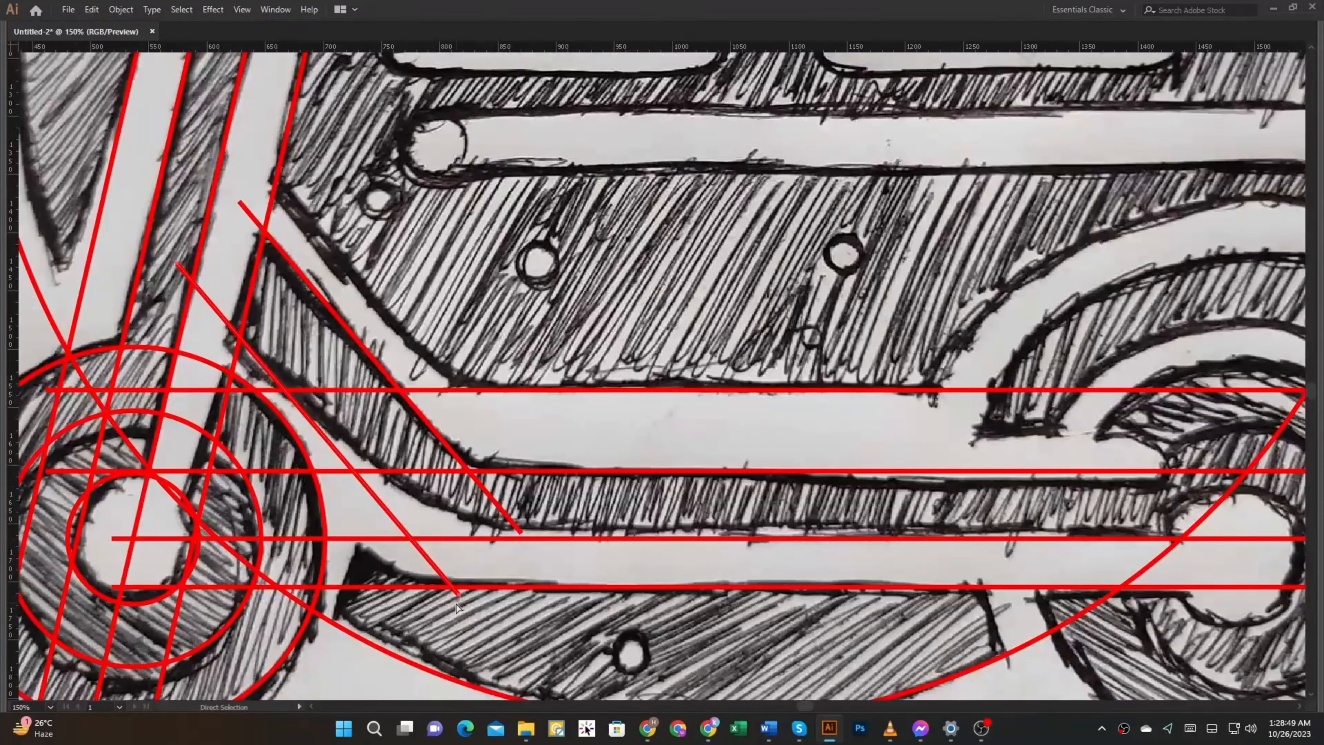
left_click_drag(458, 594, 537, 565)
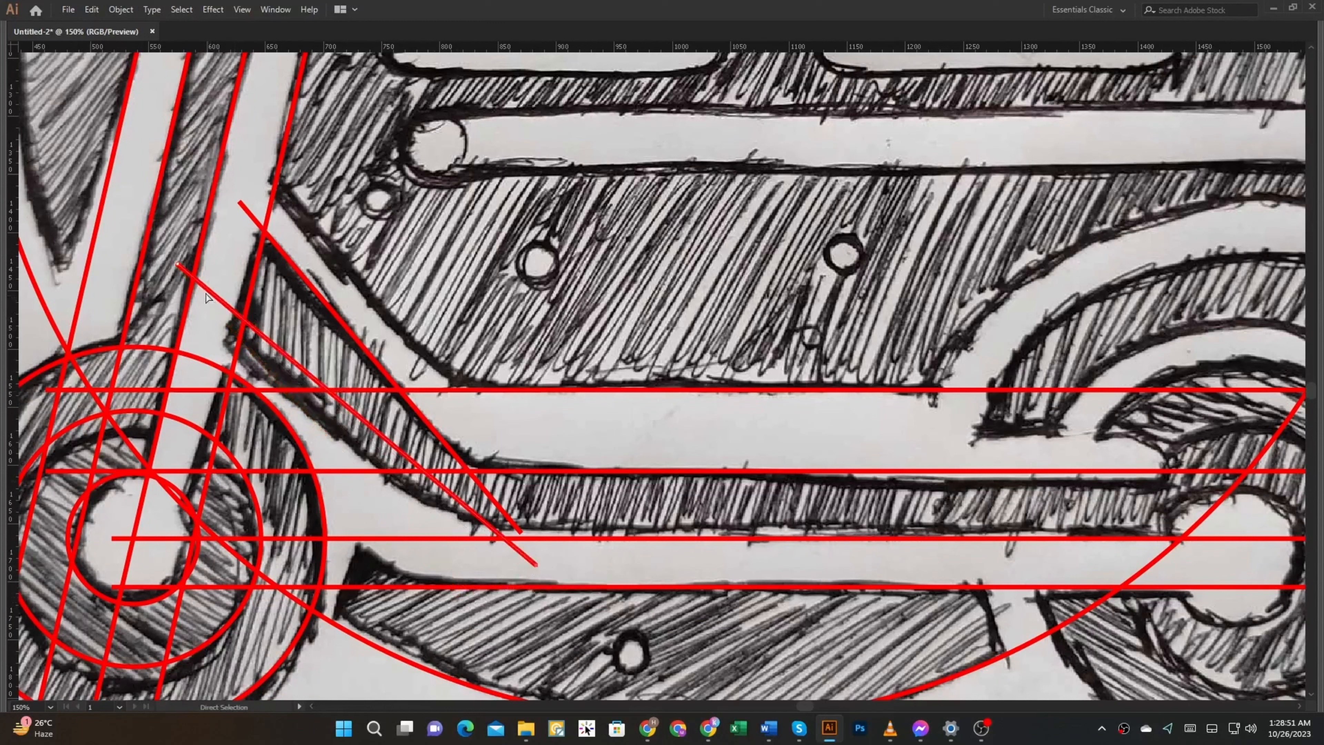
left_click_drag(178, 265, 176, 318)
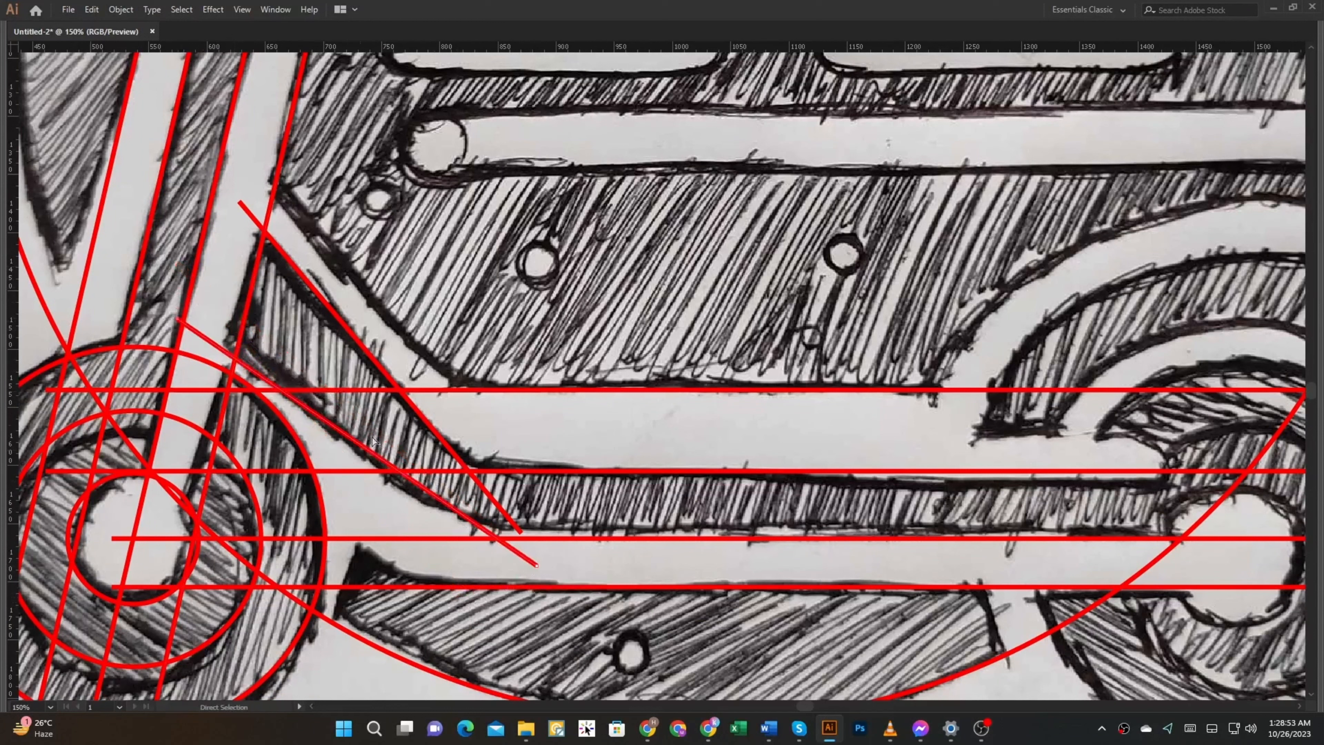
- Fine-tune the lower endpoint of the diagonal line along the hatched strip's lower edge
left_click_drag(537, 566, 547, 526)
scroll(582, 569, "down", 1)
key("v")
left_click(448, 666)
scroll(415, 586, "up", 1)
left_click_drag(388, 530, 390, 557)
key("a")
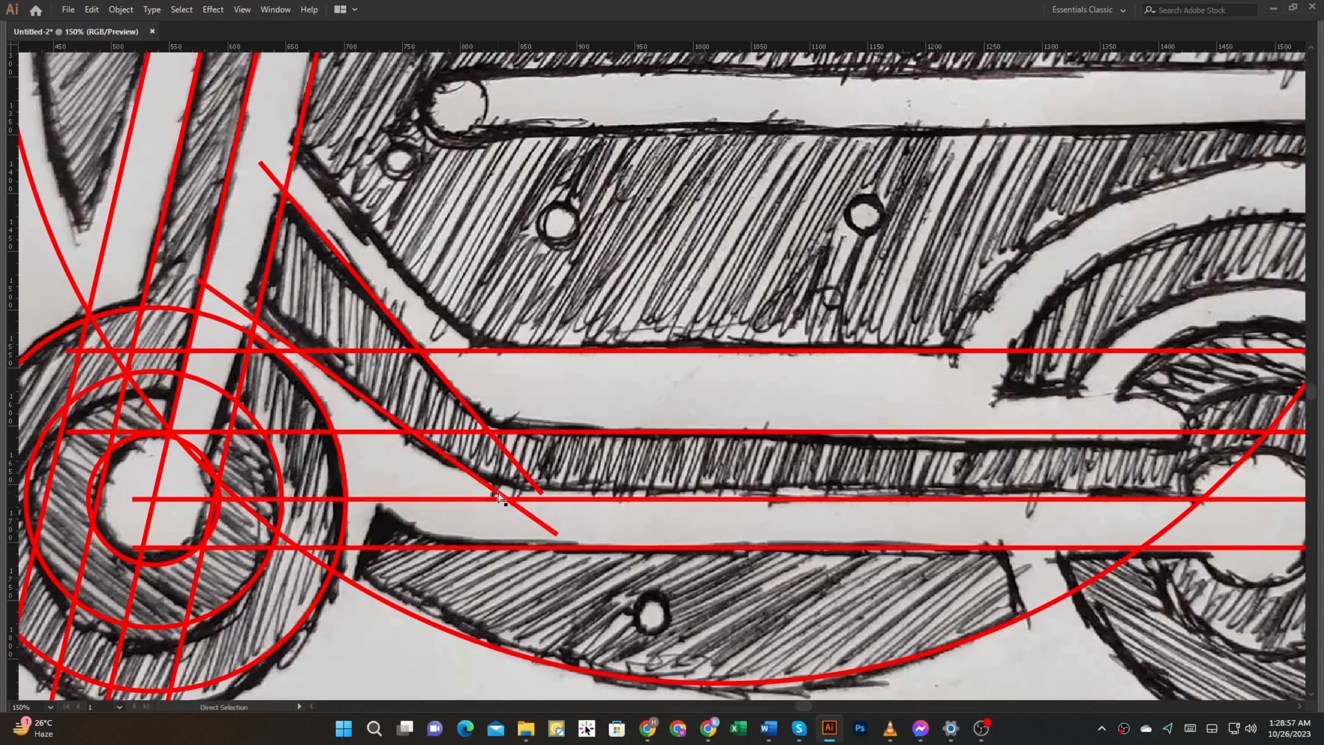
- Copy the hatched strip's lower diagonal line down to the front corner of the deck's underside
left_click_drag(509, 456, 464, 586)
scroll(501, 618, "down", 1)
scroll(421, 564, "up", 1)
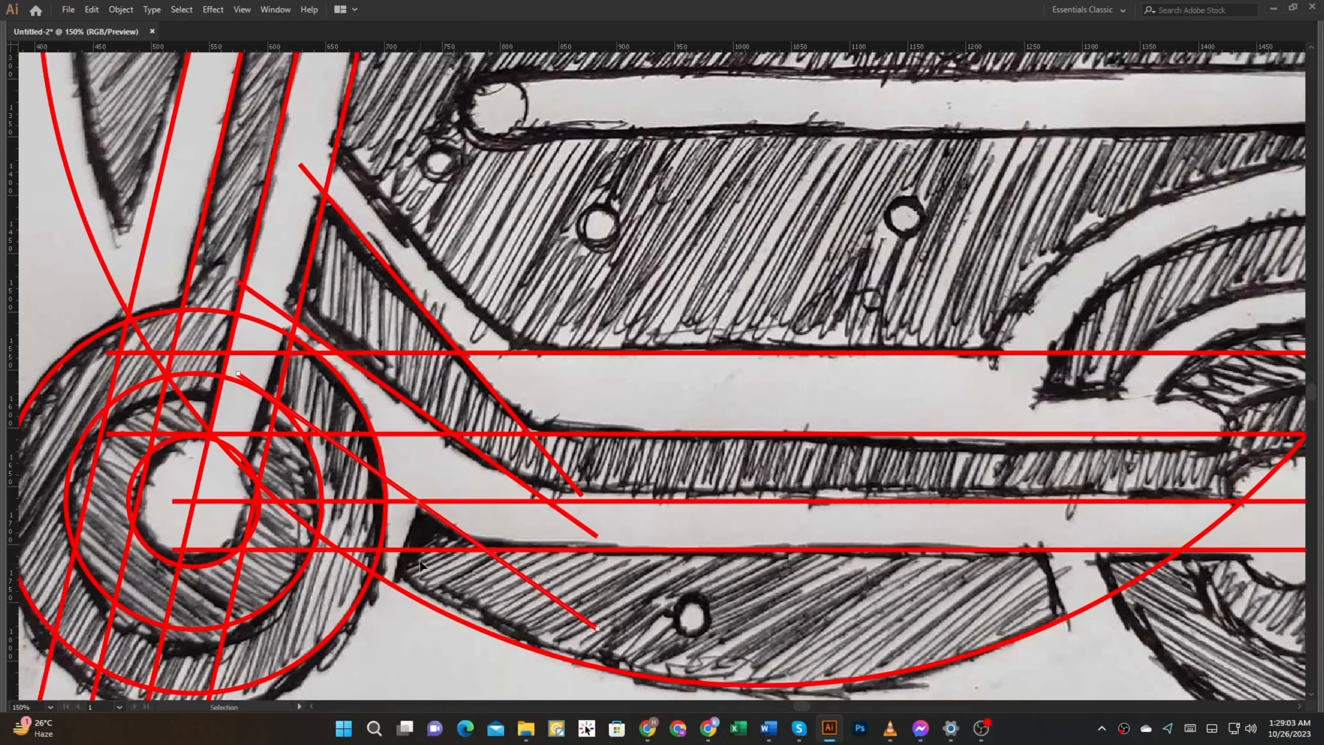
- Make an enlarged concentric copy of the front wheel's outer circle, reaching the front tip of the deck's underside
key("v")
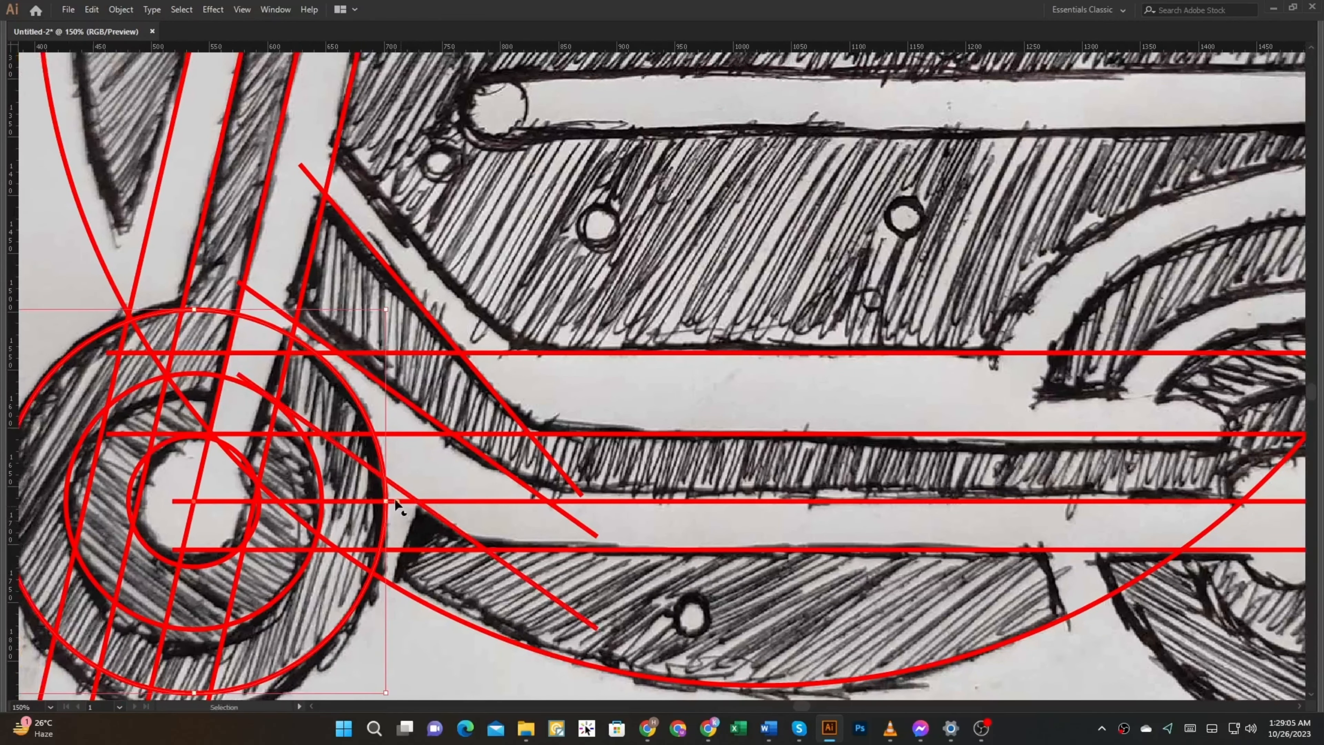
left_click_drag(390, 504, 420, 521)
scroll(421, 520, "down", 3)
scroll(471, 519, "down", 1)
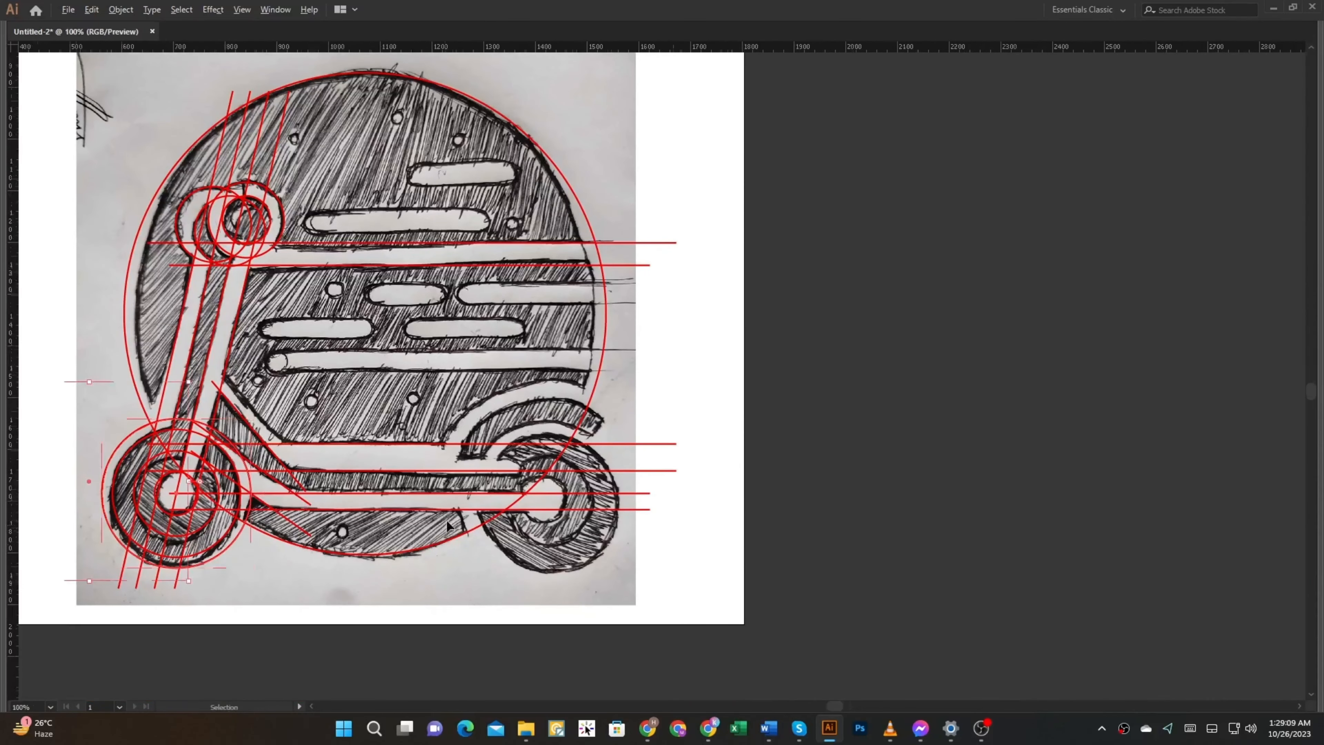
- Select the front wheel's four concentric circles and copy them straight across onto the rear wheel
scroll(475, 551, "up", 3)
scroll(606, 534, "left", 5)
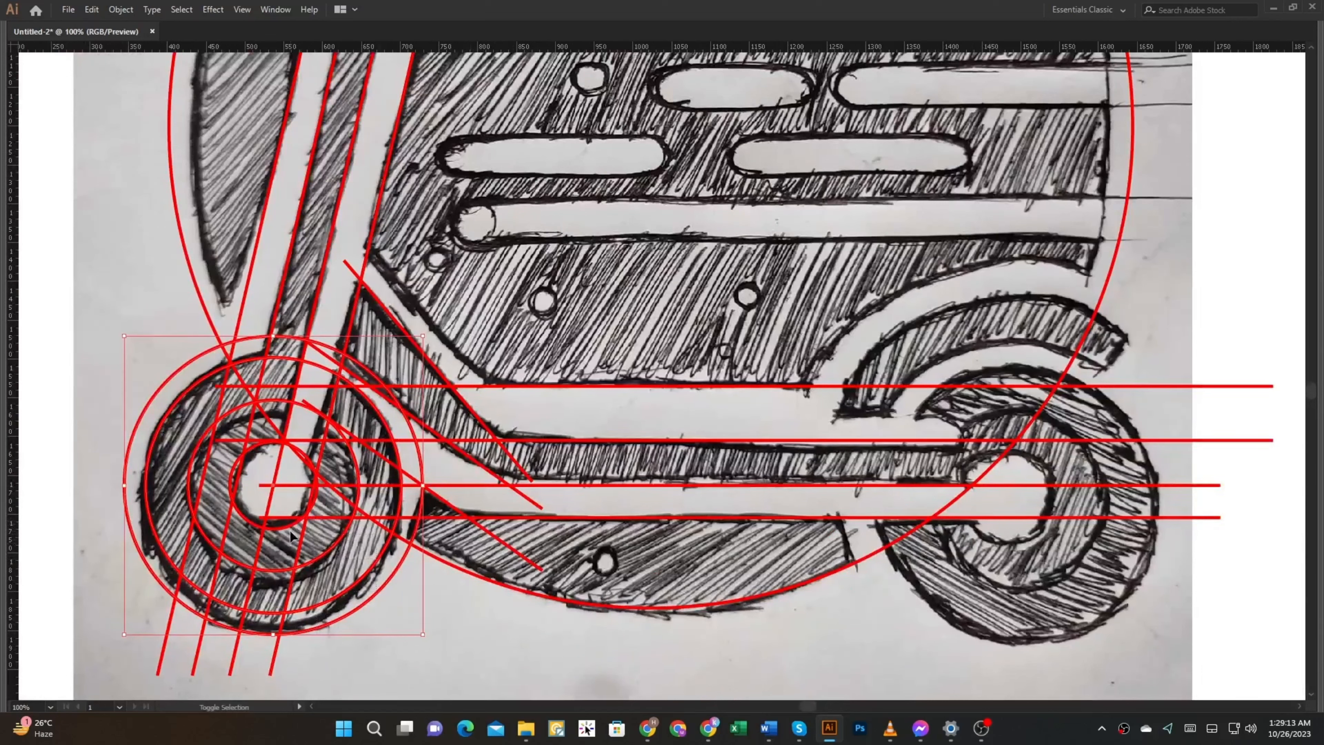
left_click_drag(327, 555, 884, 556)
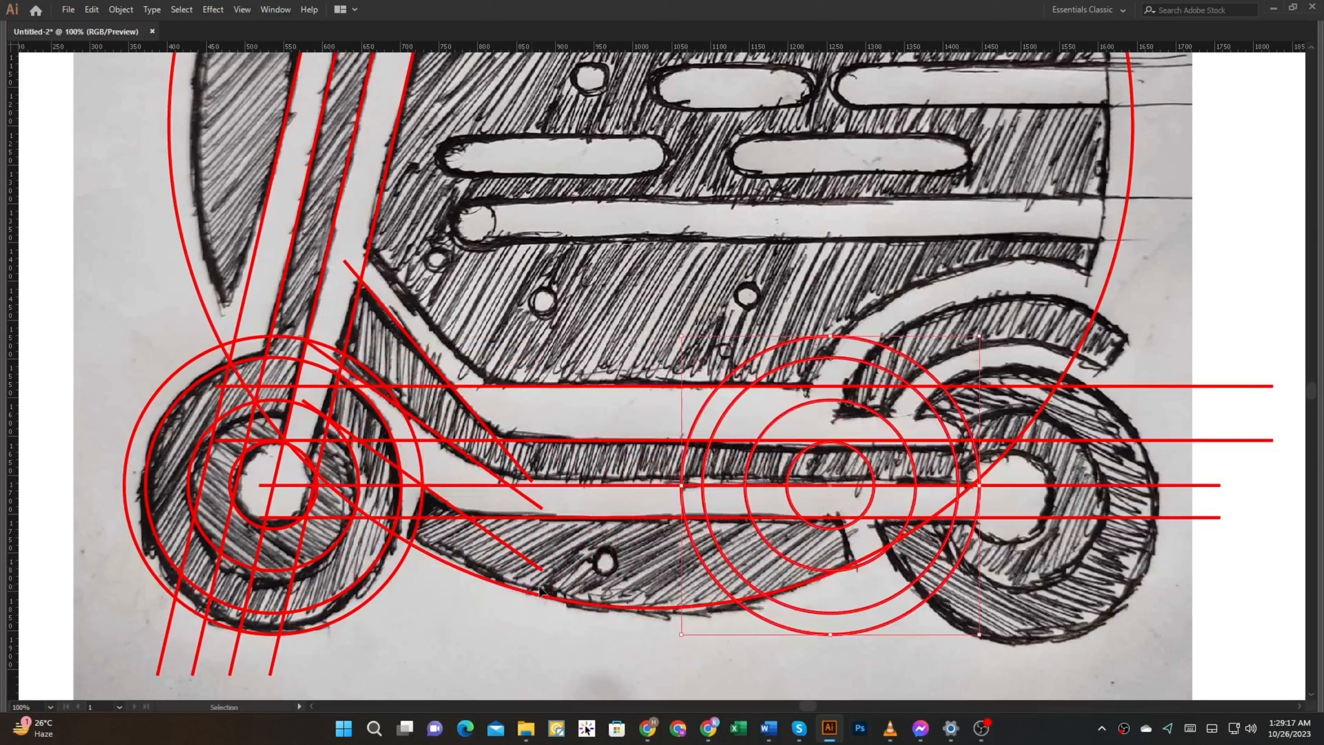
key("ctrl+z")
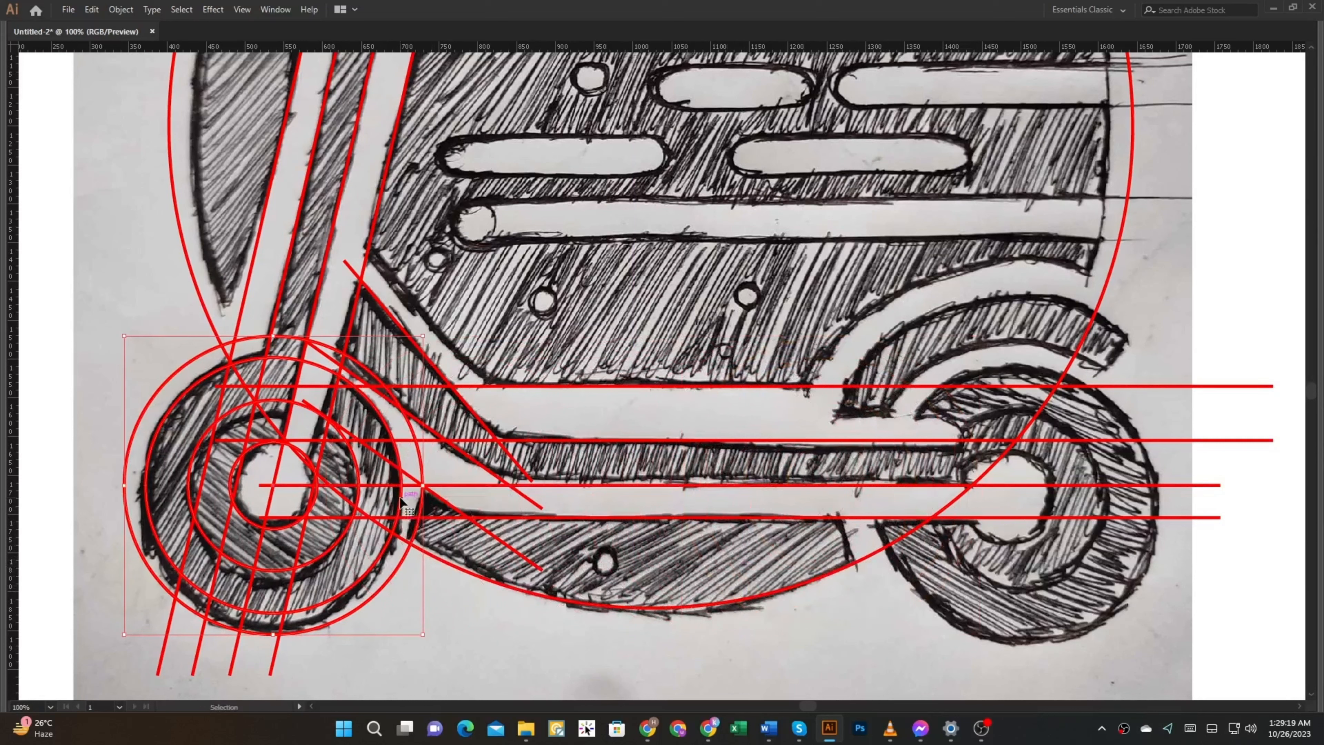
left_click_drag(401, 501, 1024, 536)
scroll(1014, 535, "up", 1)
left_click_drag(1015, 581, 1014, 509)
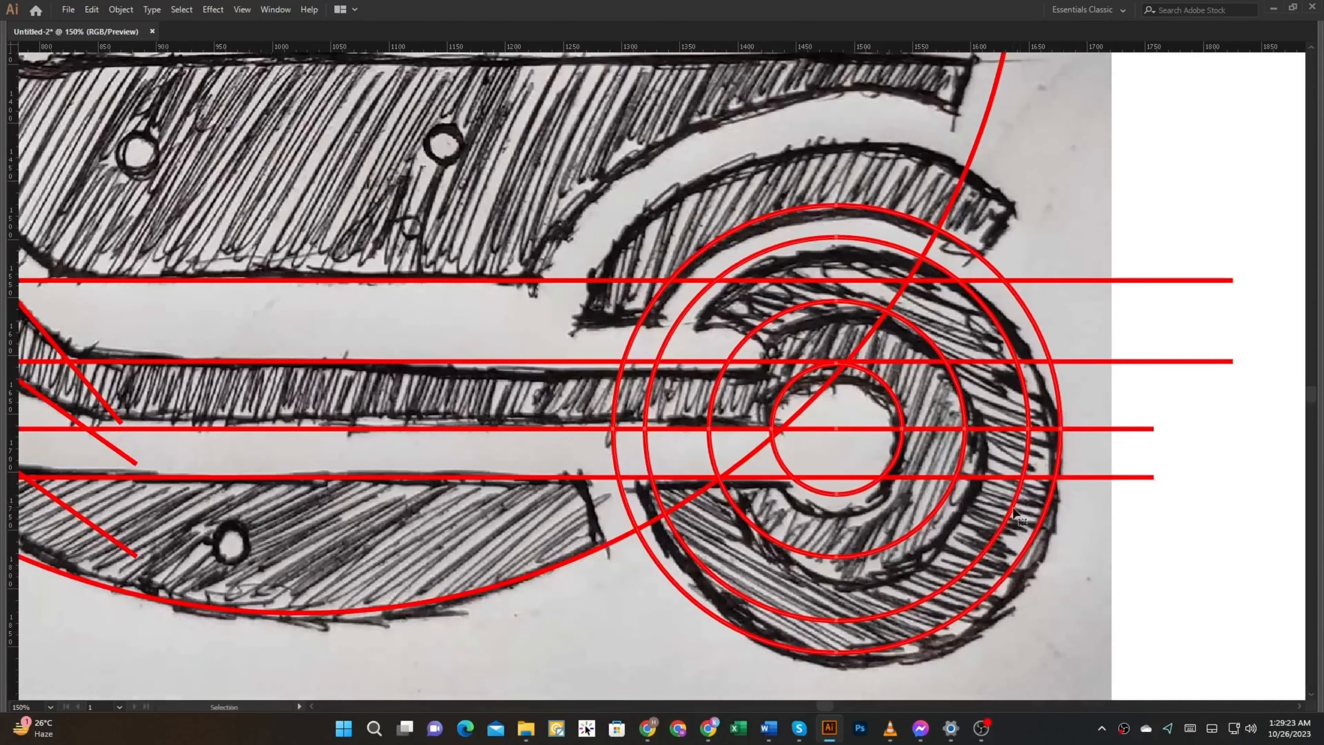
left_click(1014, 513)
left_click_drag(984, 555, 997, 556)
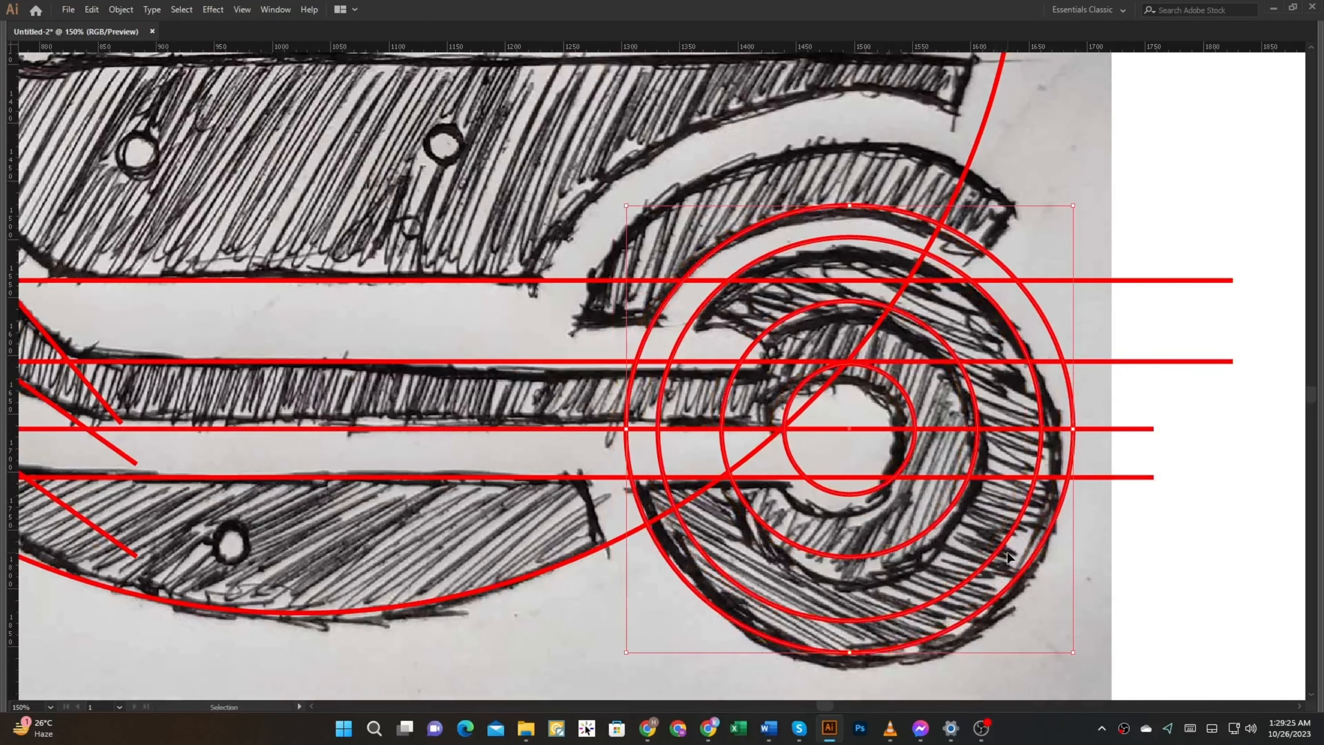
left_click(1012, 568)
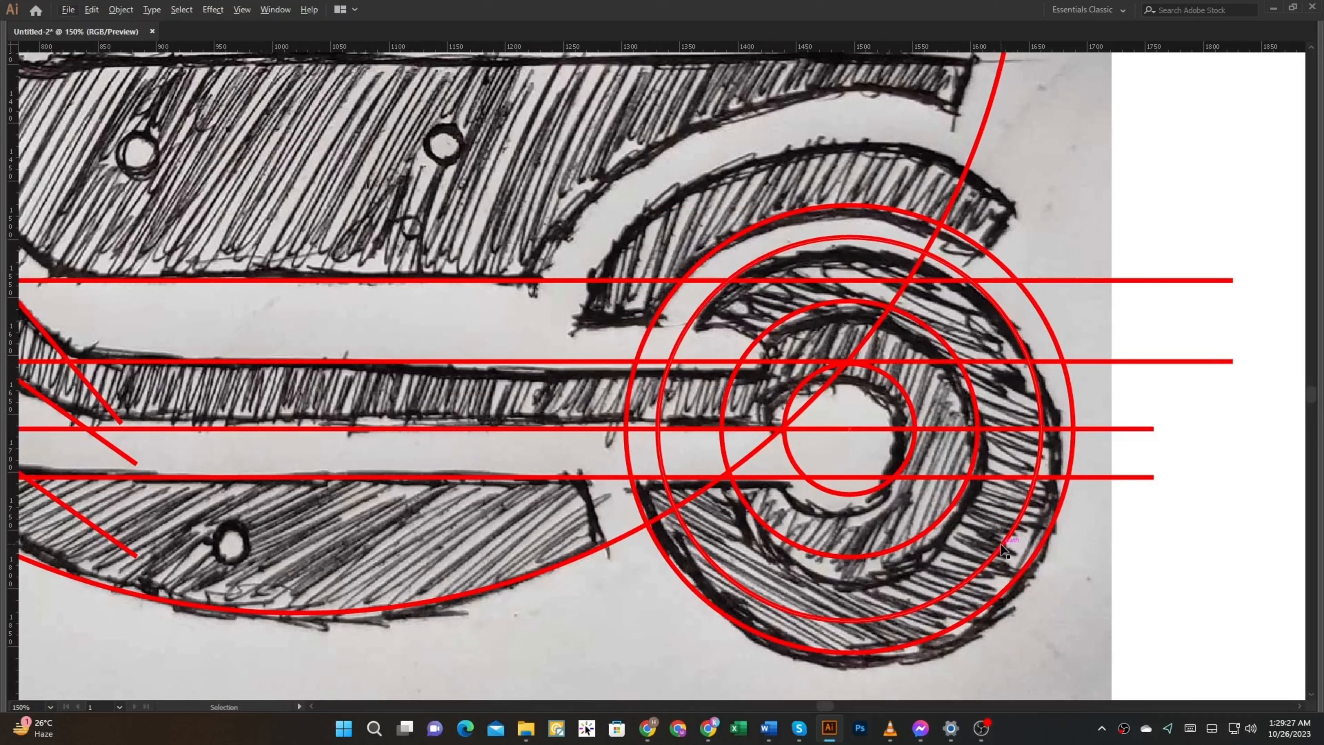
key("ctrl+z")
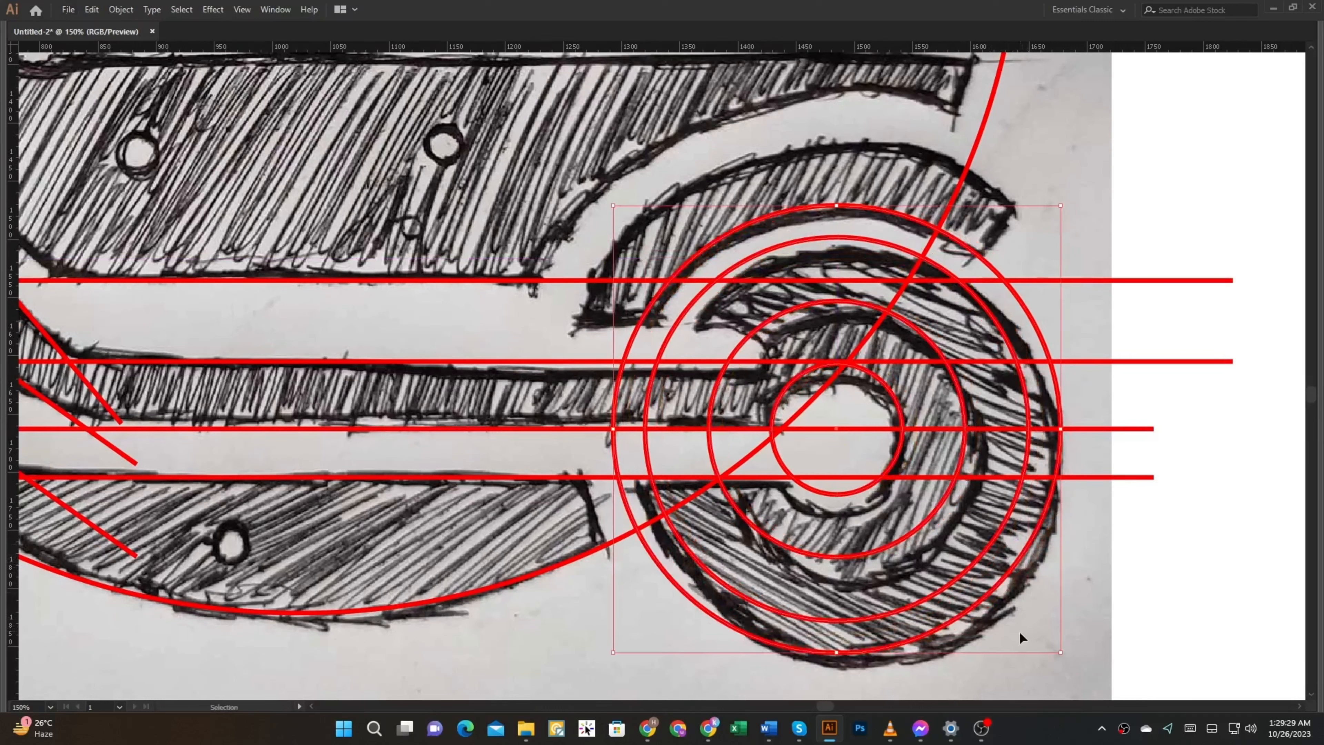
- Reselect the four copied circles and move them into line with the sketched rear wheel
left_click(915, 555)
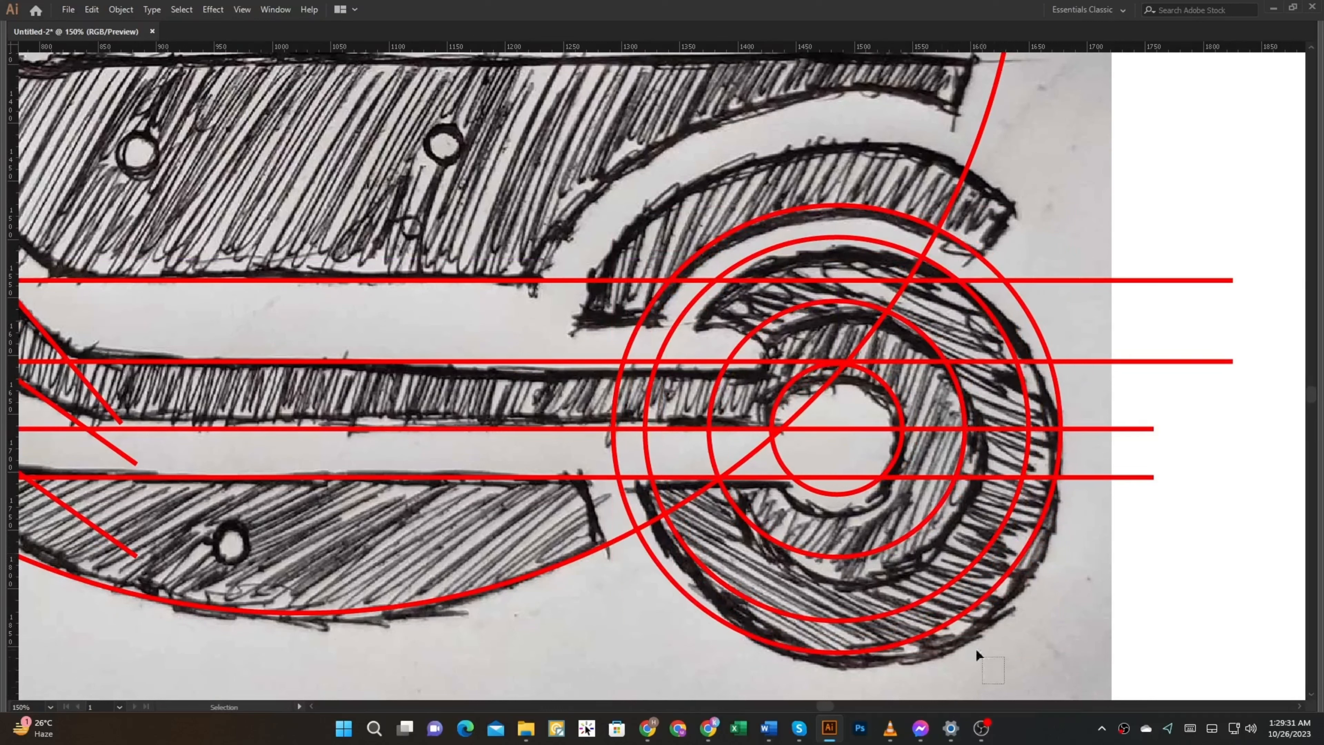
left_click_drag(847, 498, 842, 493)
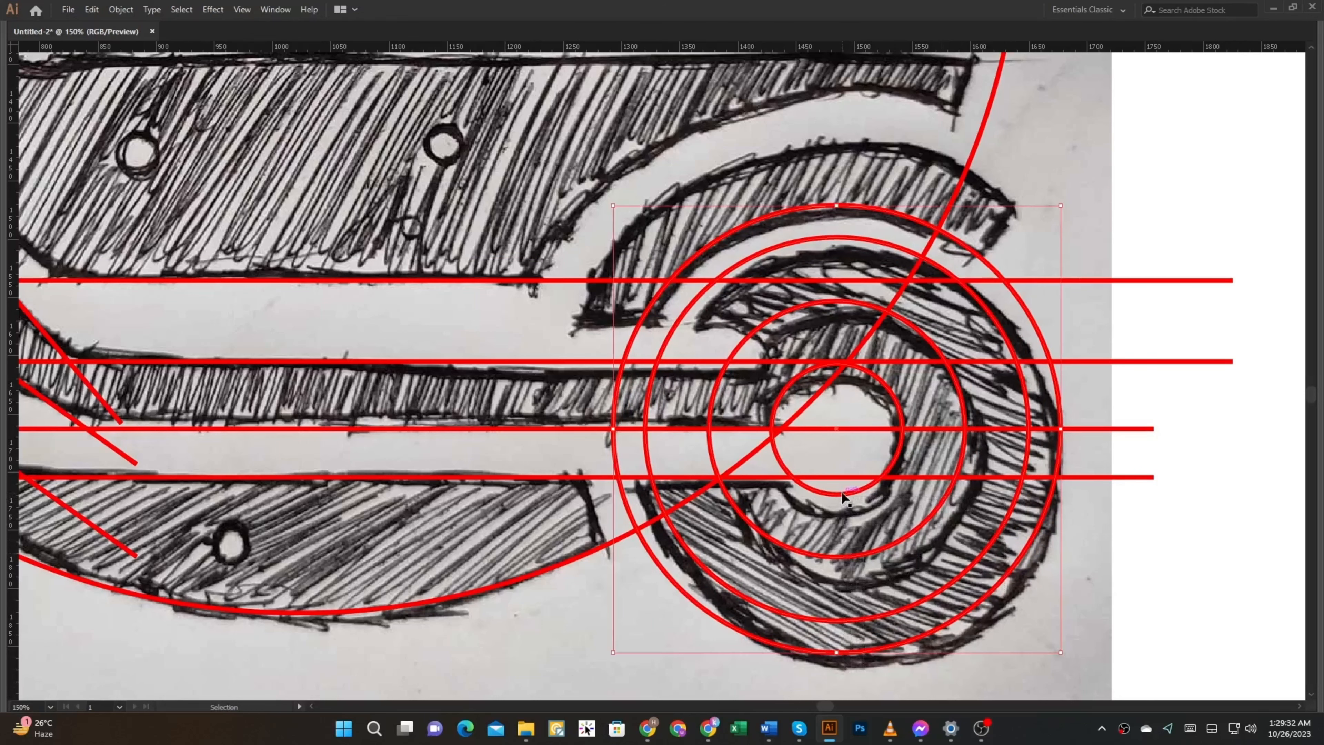
left_click(880, 572)
scroll(833, 519, "right", 12)
scroll(1008, 545, "left", 6)
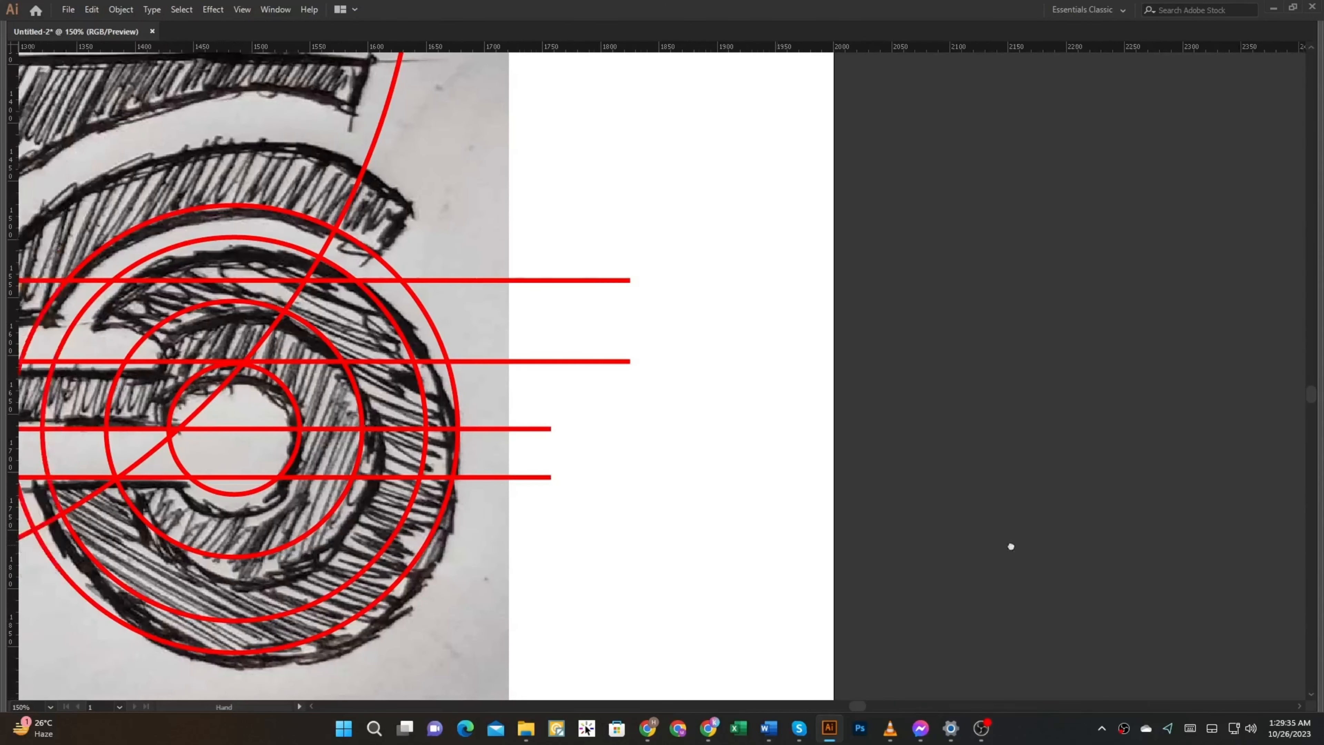
left_click_drag(681, 649, 640, 624)
left_click_drag(521, 490, 548, 506)
left_click_drag(644, 527, 855, 542)
scroll(860, 591, "down", 1)
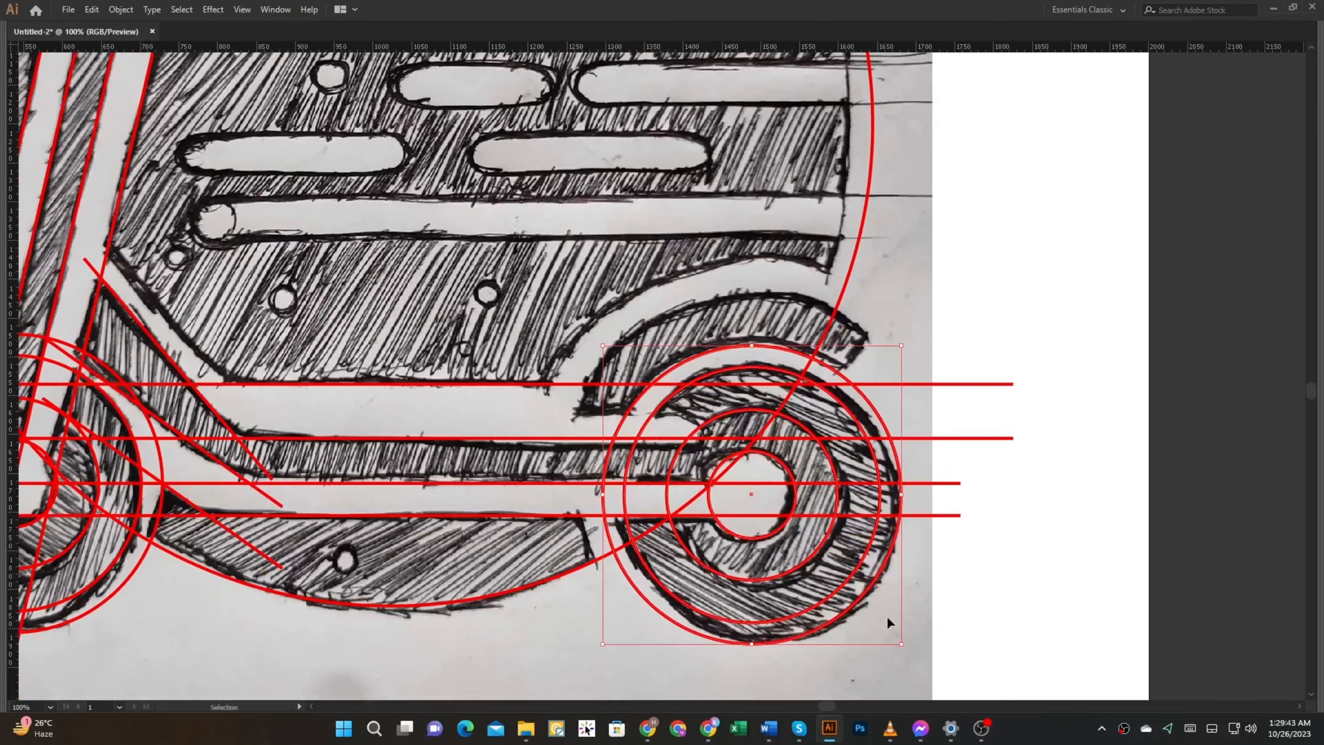
- Enlarge the second-largest rear wheel circle about its centre to match the sketched tire's outer edge
left_click(936, 637)
left_click(852, 578)
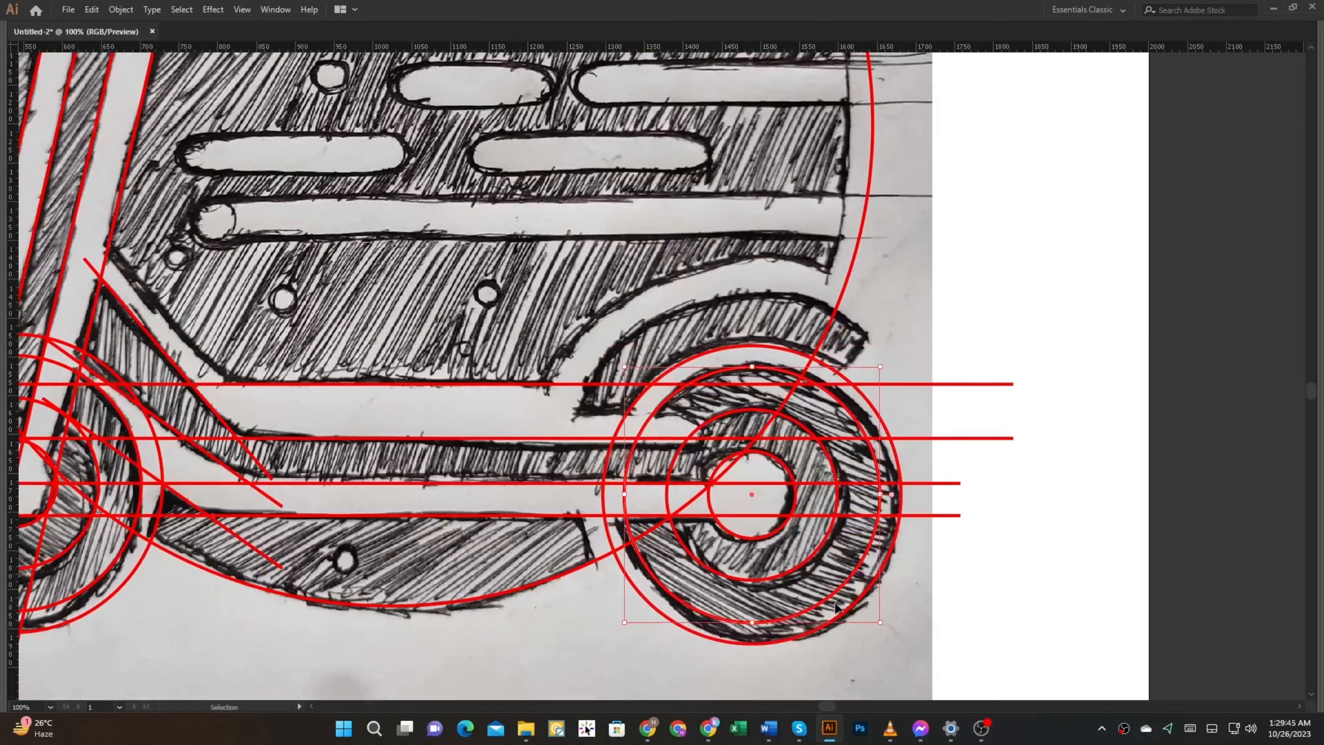
left_click_drag(873, 626, 895, 645)
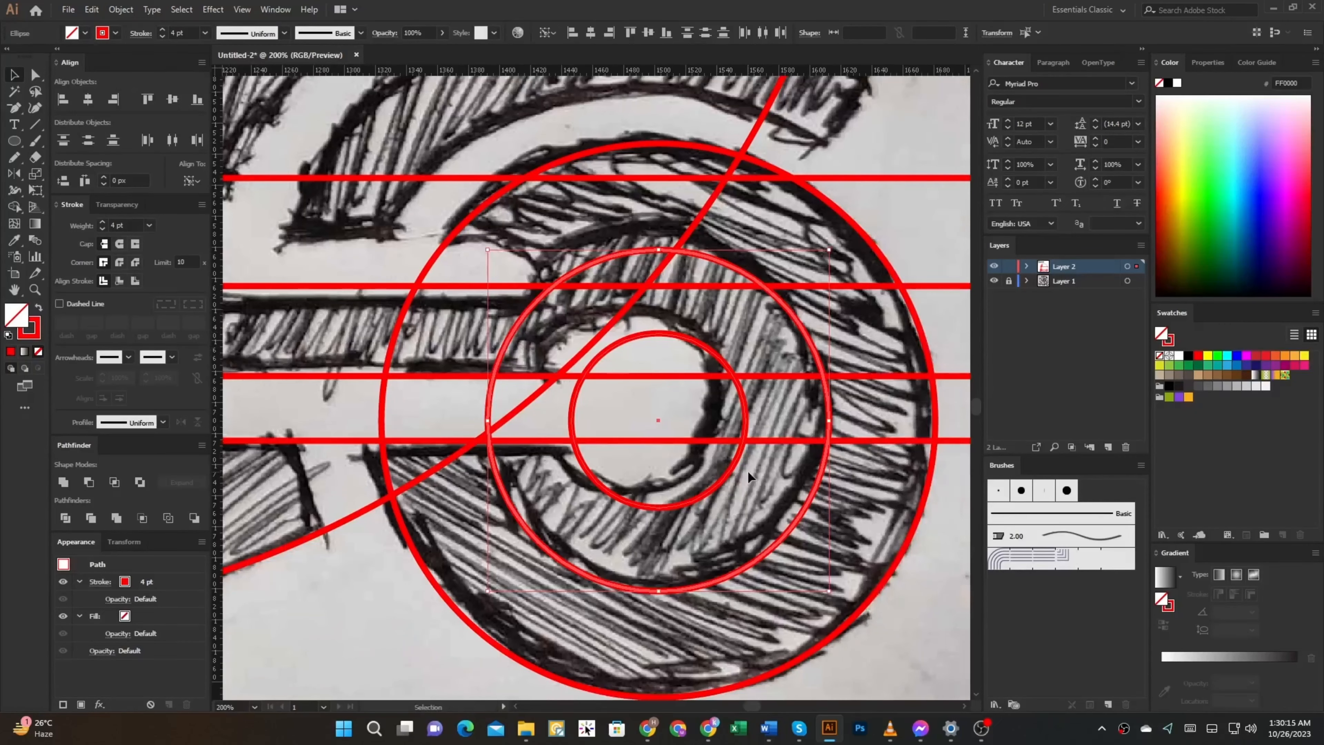
- Select all the red construction lines and circles over the scooter sketch and recolor their strokes cyan
scroll(724, 482, "down", 3)
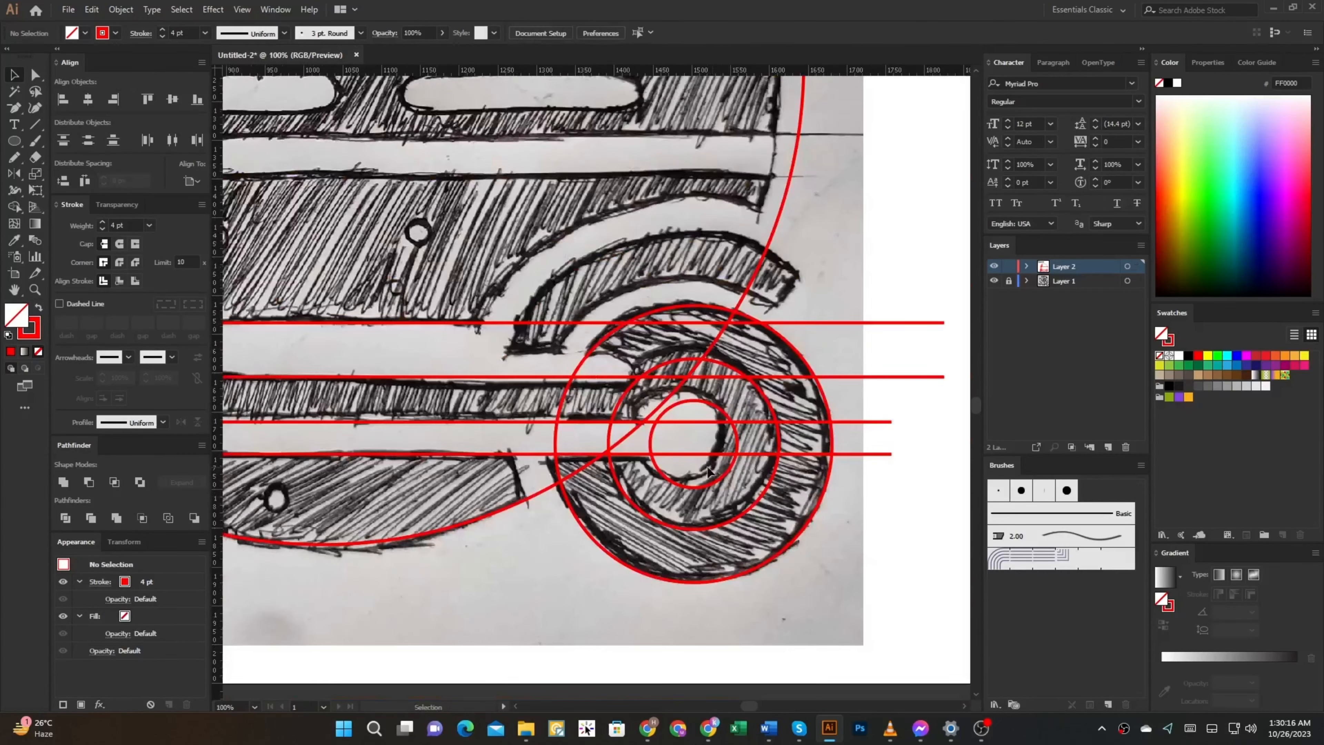
scroll(762, 472, "down", 3)
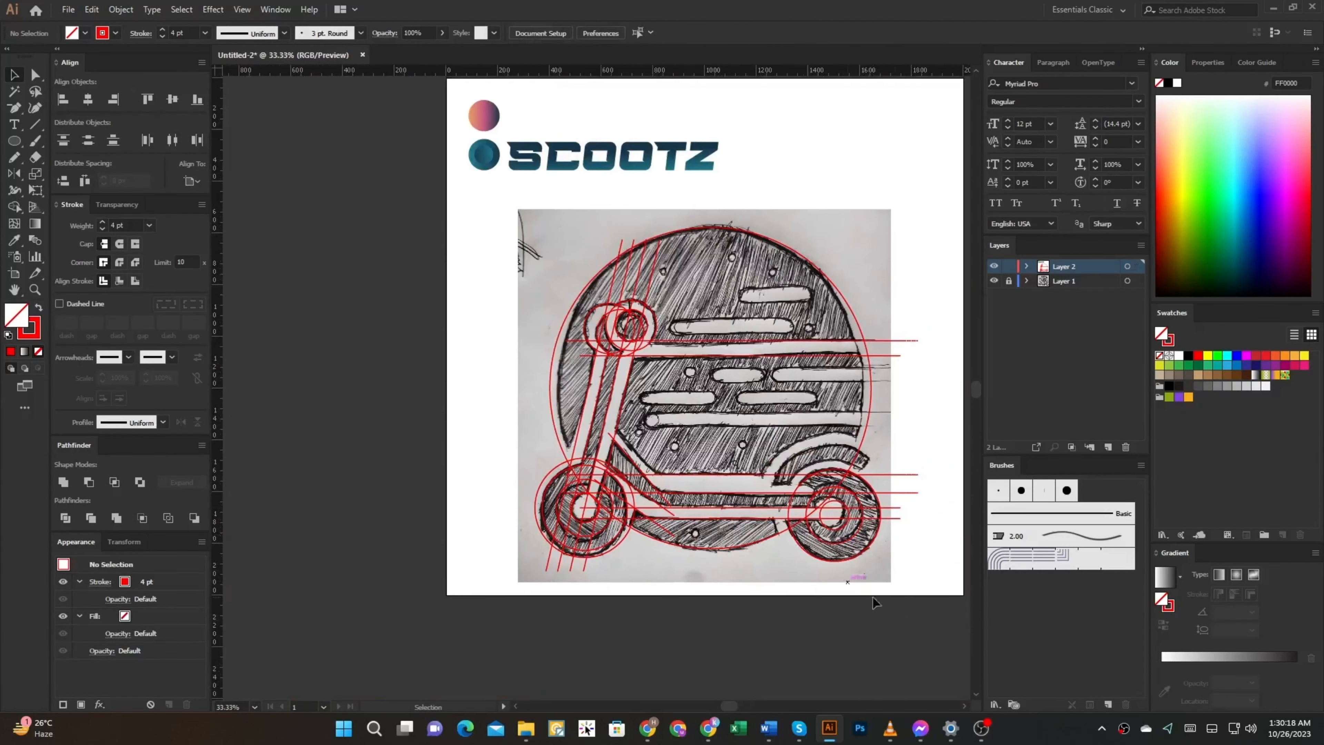
left_click_drag(903, 618, 462, 197)
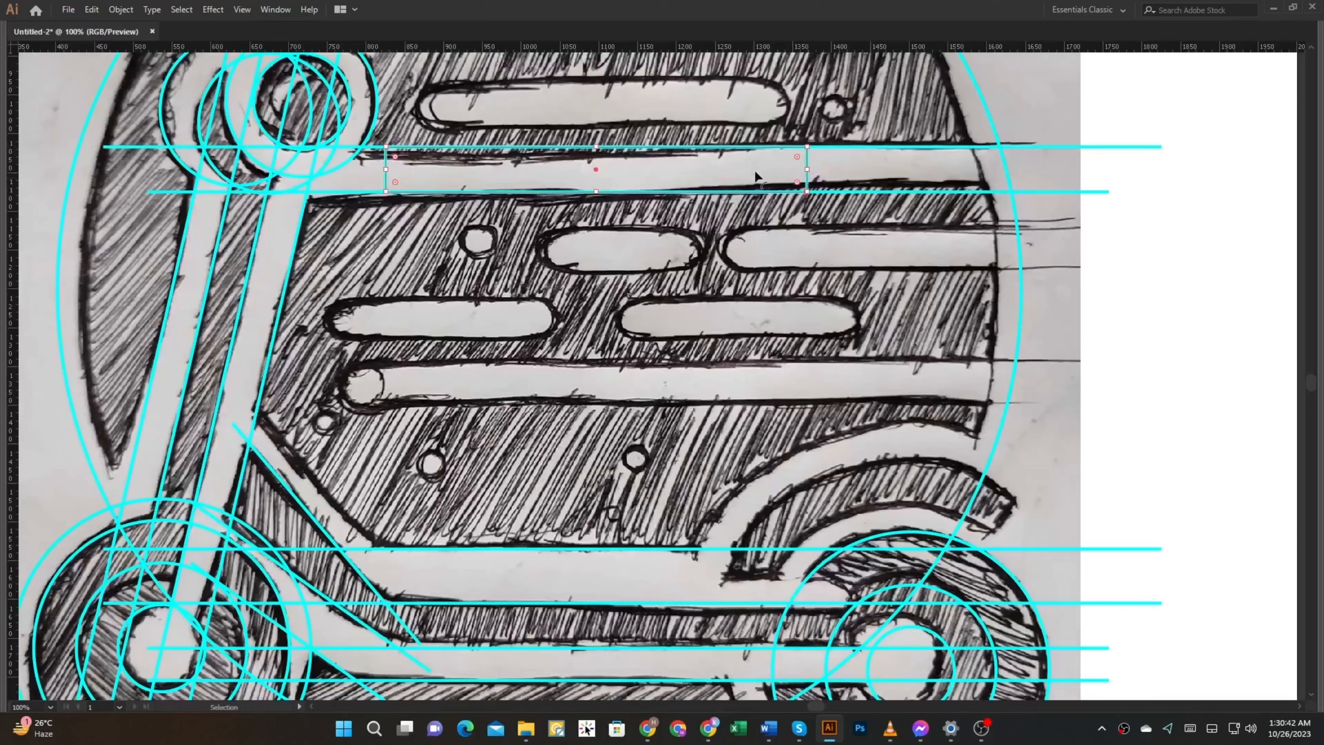
- Move the rectangle from between the upper horizontal lines straight down onto the lowest long bar
left_click_drag(732, 152, 731, 279)
key("a")
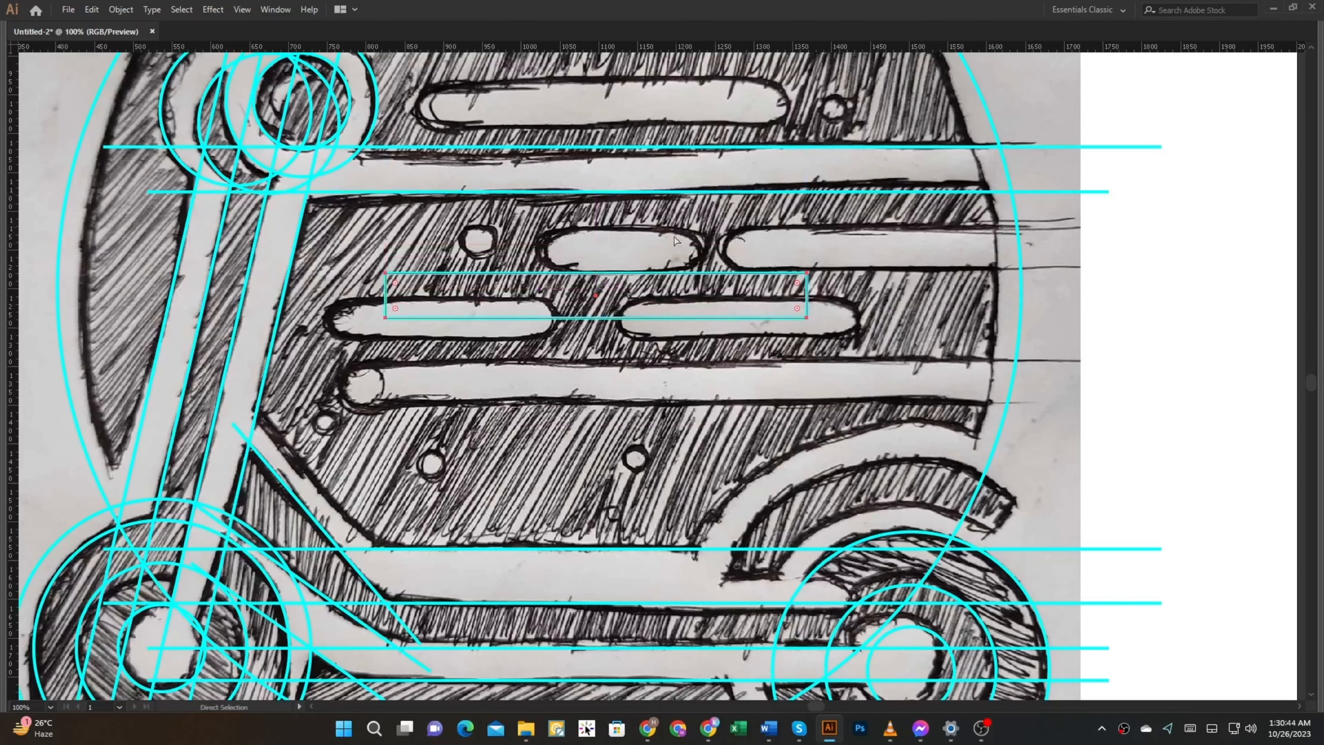
left_click_drag(647, 273, 647, 356)
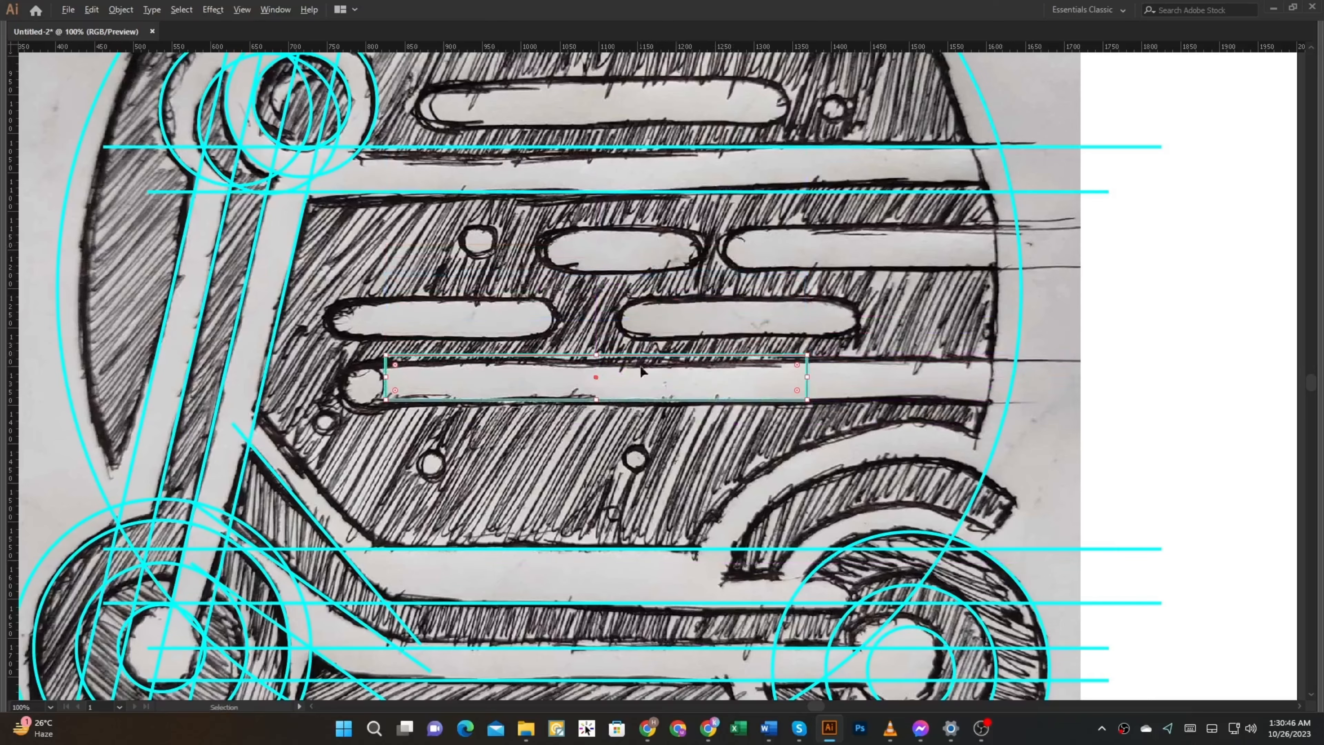
- Fully round the rectangle's left corners, align it with the bar's rounded end and stretch its right end past the large circle
key("a")
scroll(422, 391, "up", 2)
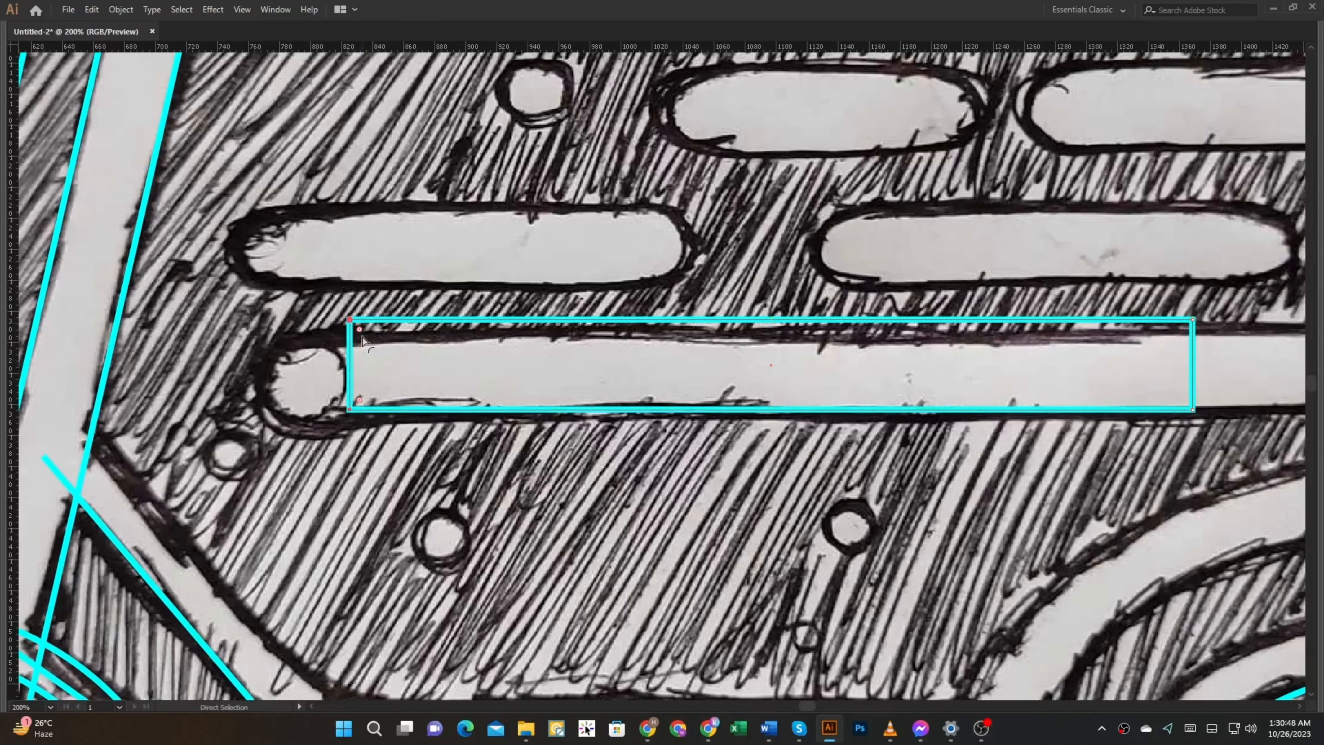
left_click_drag(363, 340, 391, 330)
scroll(188, 408, "down", 2)
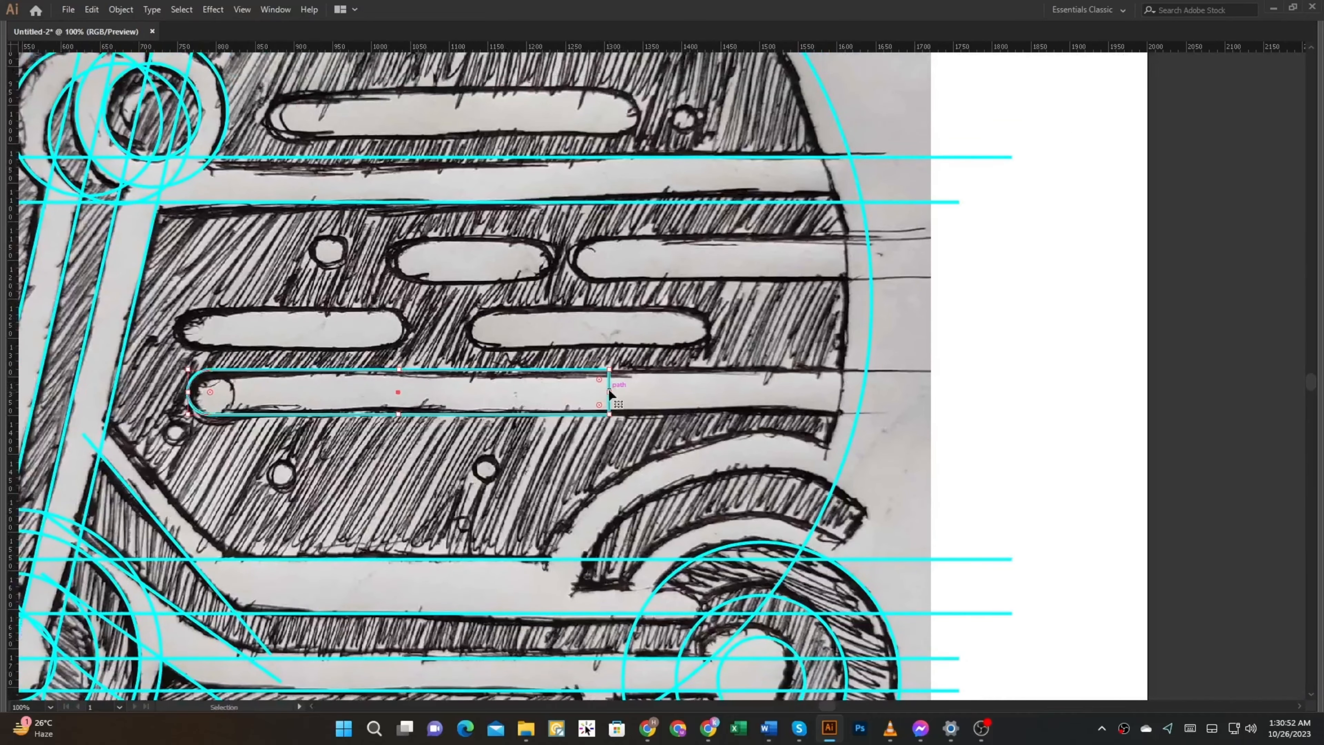
left_click_drag(609, 391, 939, 398)
- Copy the bar up one row, round its right corners and shorten it to fit the left slot
left_click_drag(789, 400, 811, 469)
left_click_drag(626, 435, 625, 370)
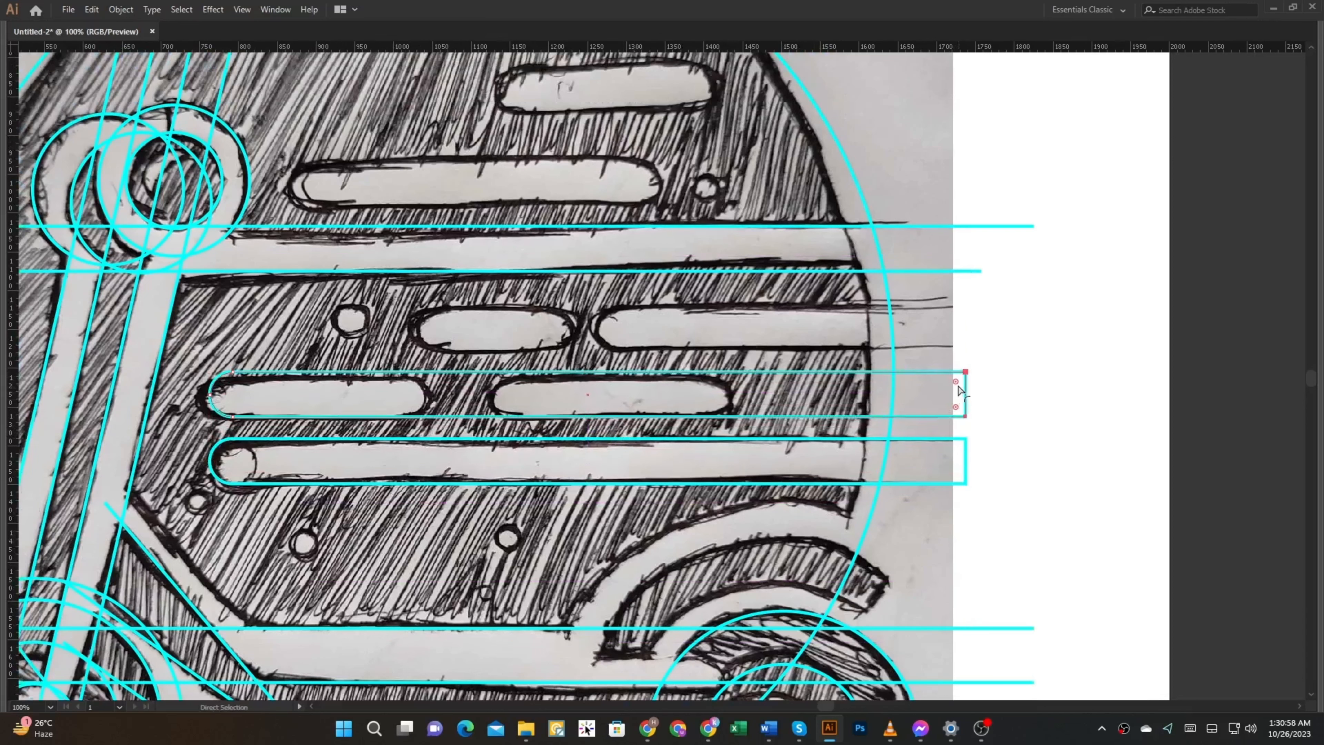
key("v")
left_click_drag(957, 385, 713, 411)
- Place a copy of the rounded slot on the right slot of the same row and stretch its right end to fit
scroll(661, 404, "up", 2)
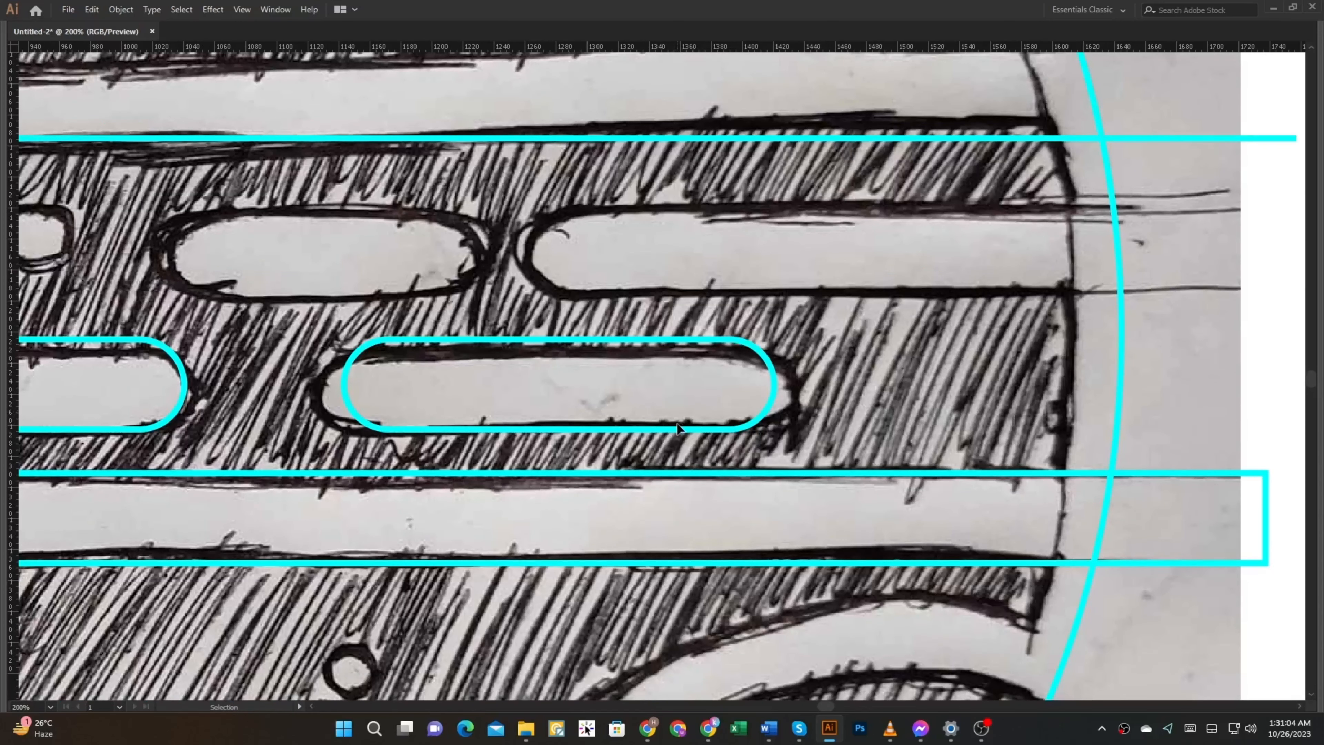
left_click(637, 425)
left_click_drag(637, 425, 596, 426)
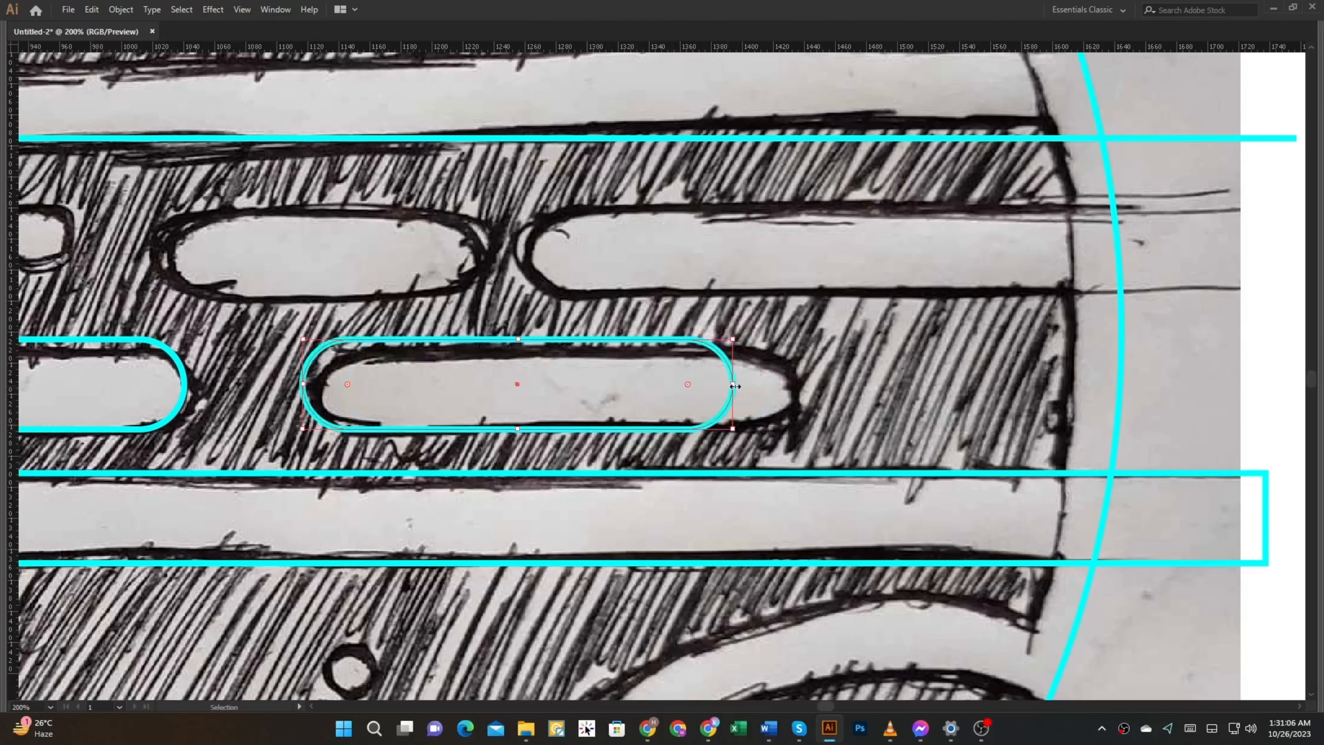
left_click_drag(735, 389, 1024, 327)
- Extend a slot copy in the row above past the large circle, and shorten another copy to fit the slot beside it
left_click_drag(1013, 316, 1222, 301)
left_click_drag(1178, 326, 1193, 324)
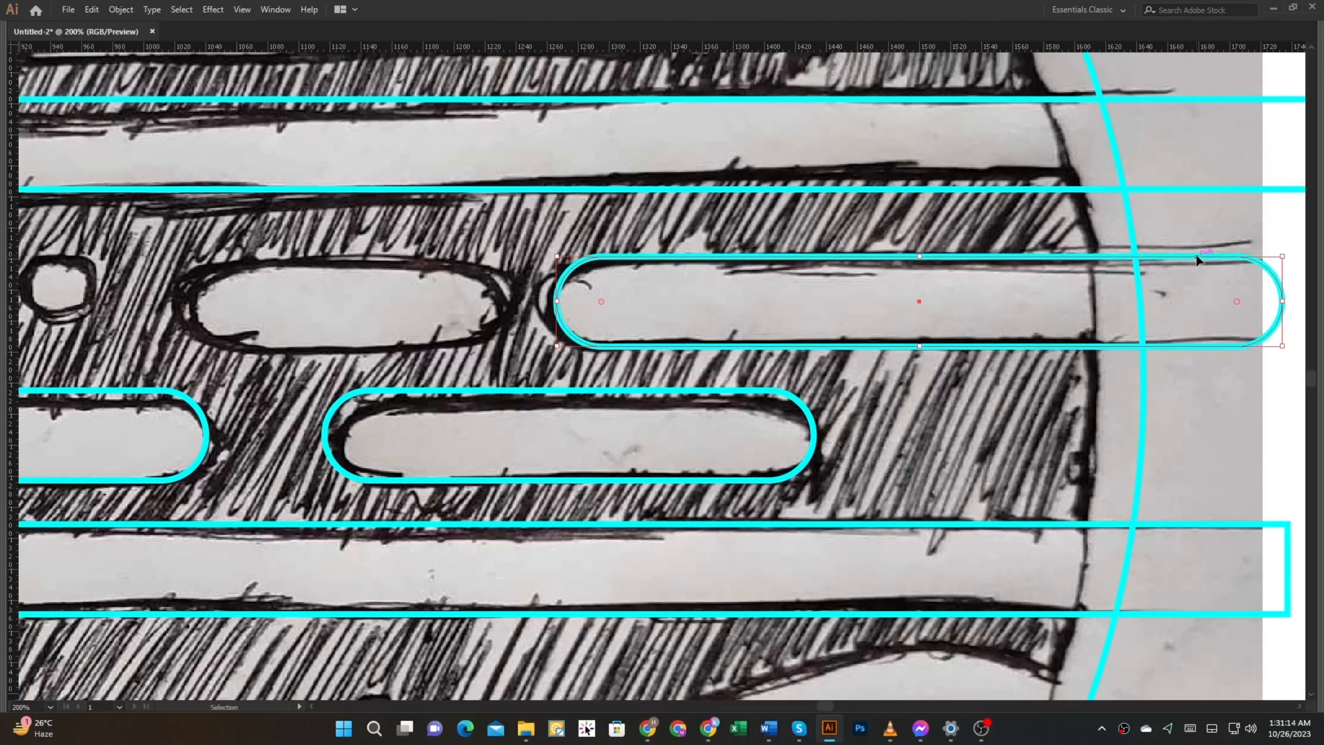
left_click_drag(1196, 255, 820, 266)
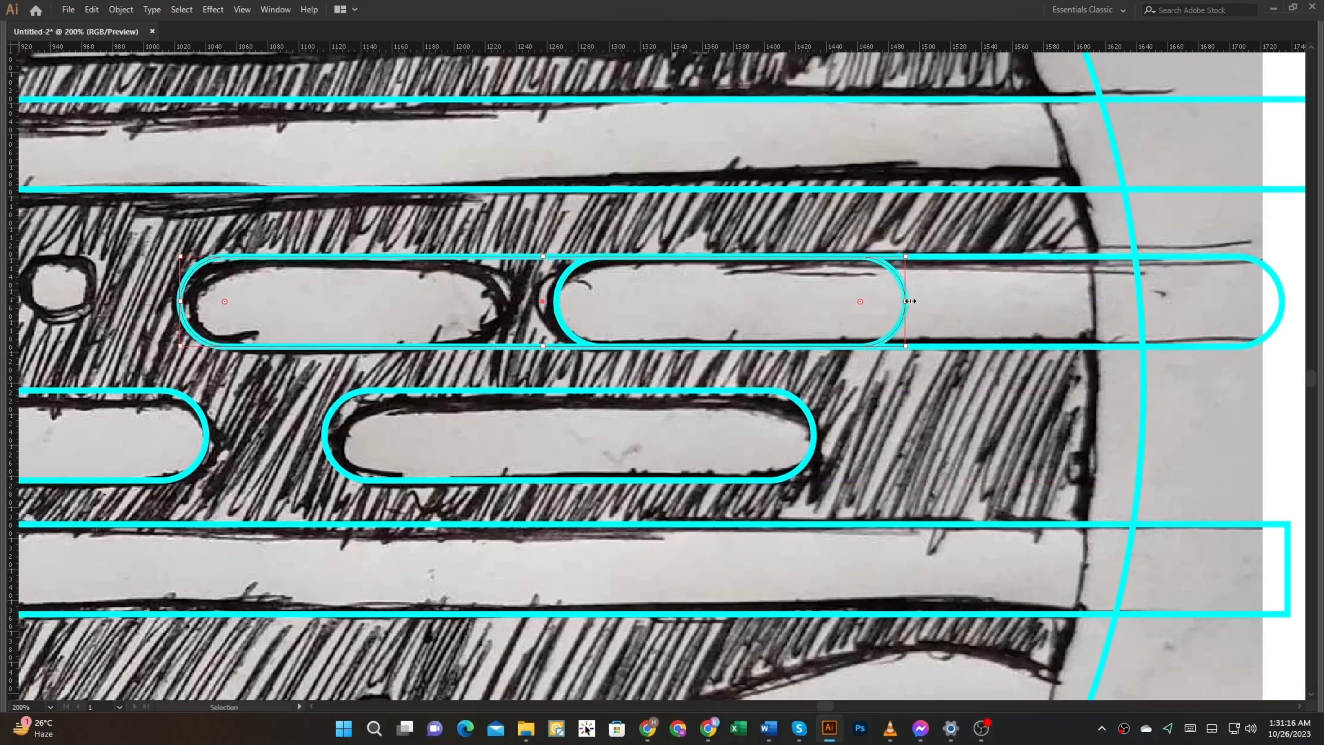
left_click_drag(909, 301, 955, 379)
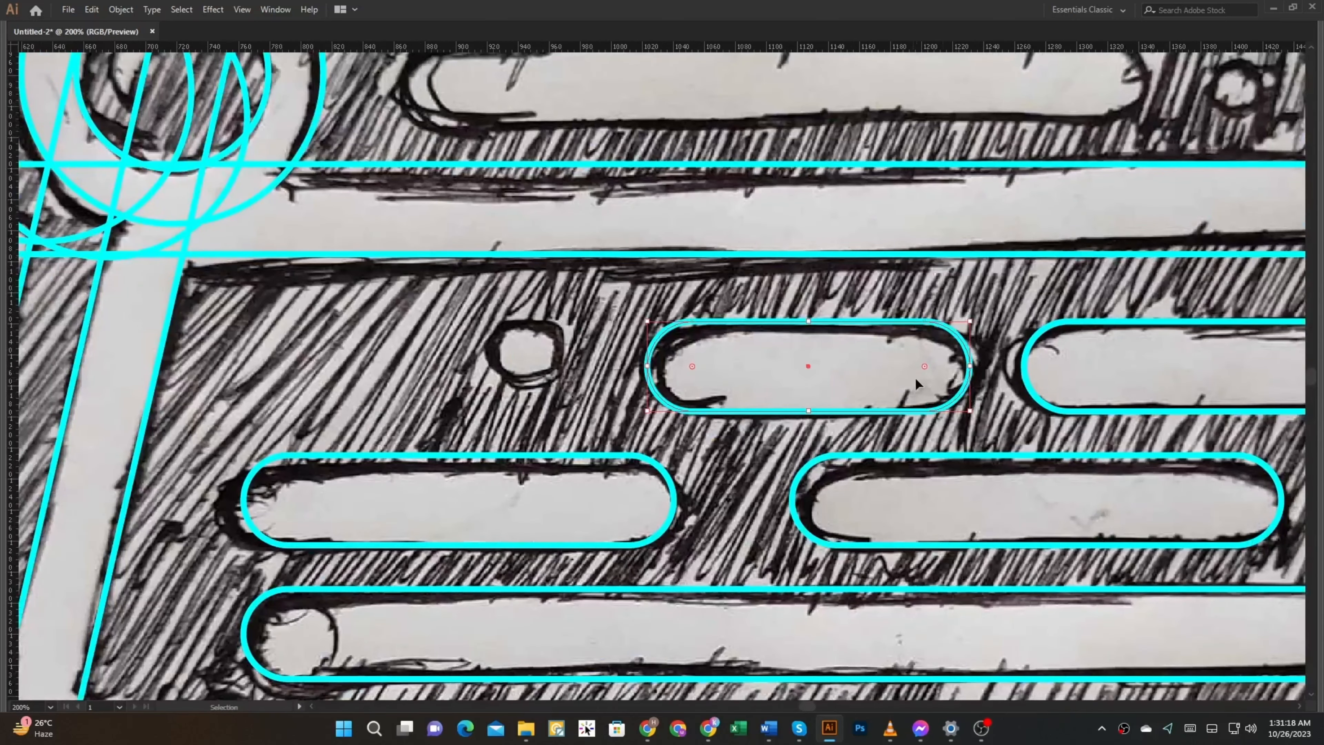
scroll(915, 384, "down", 2)
- Copy the long rounded slot onto the slot above the upper horizontal lines, and copy it again toward the short top slot
left_click_drag(888, 325, 719, 444)
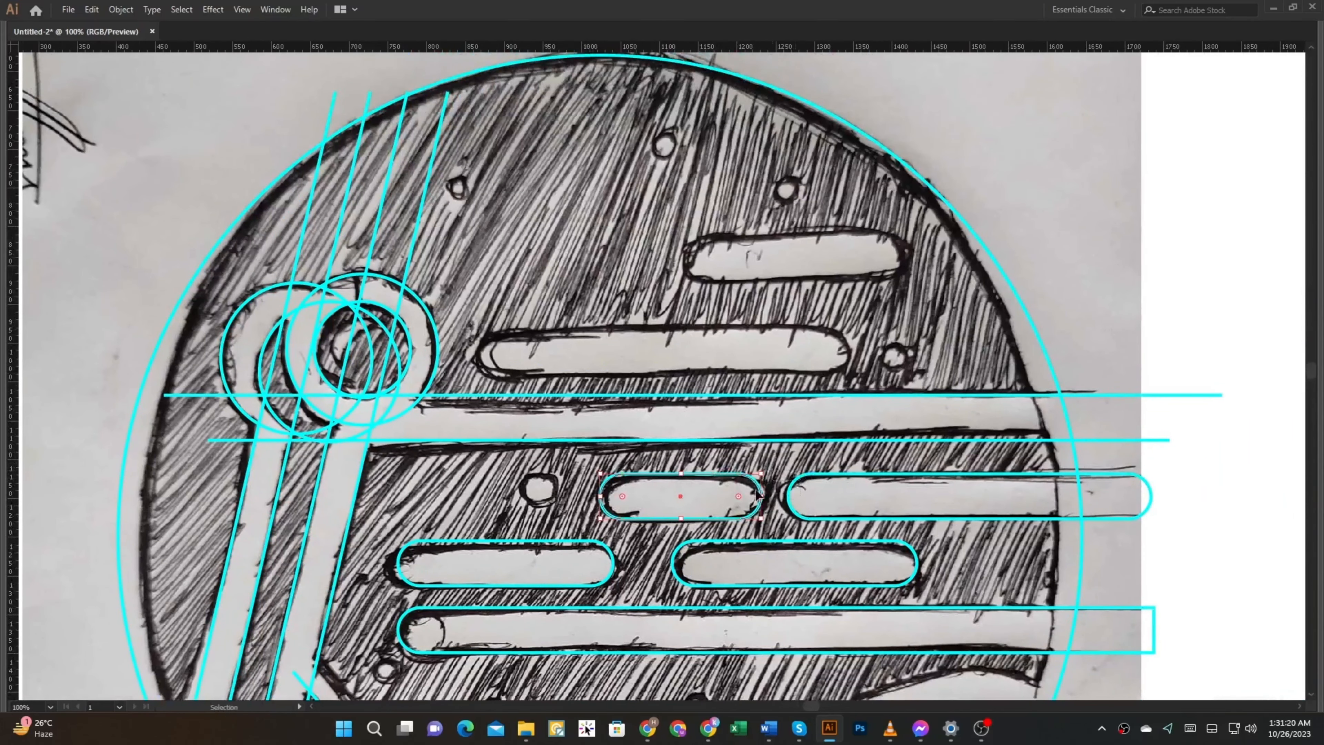
left_click_drag(793, 481, 523, 339)
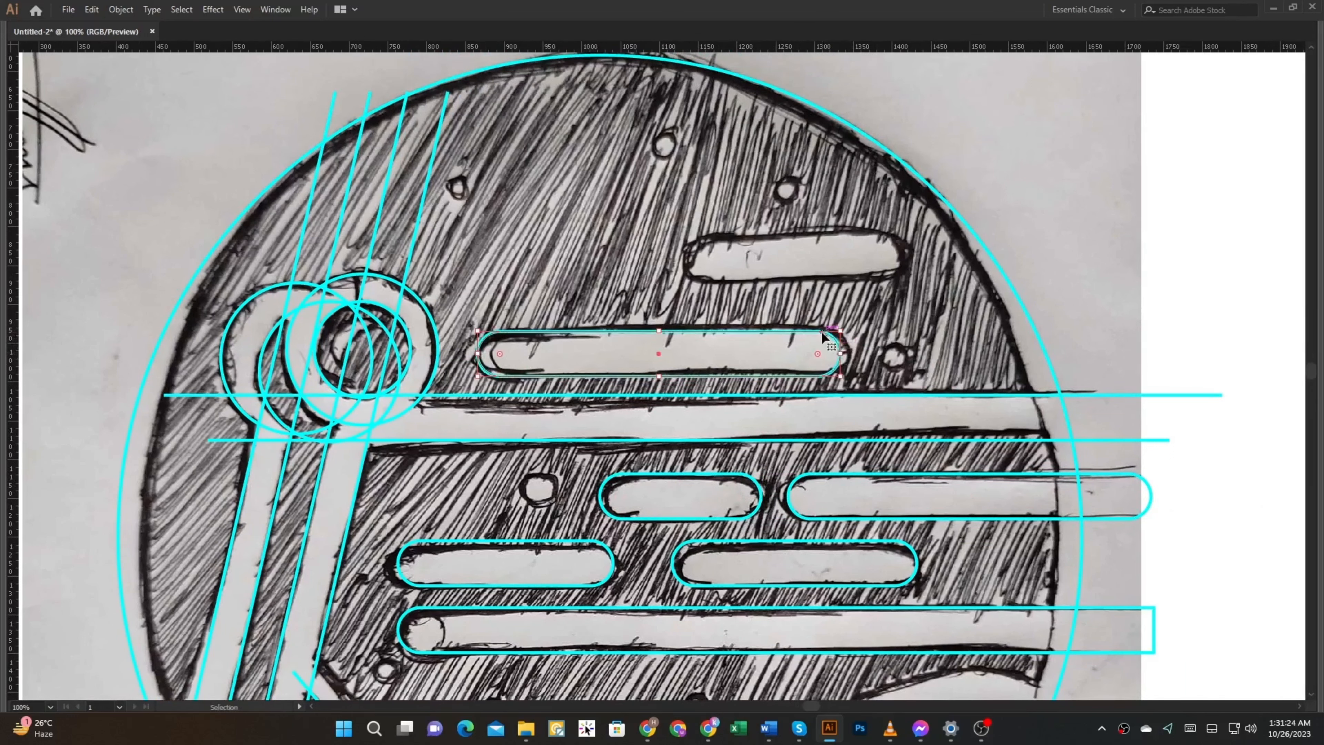
left_click_drag(923, 265, 923, 265)
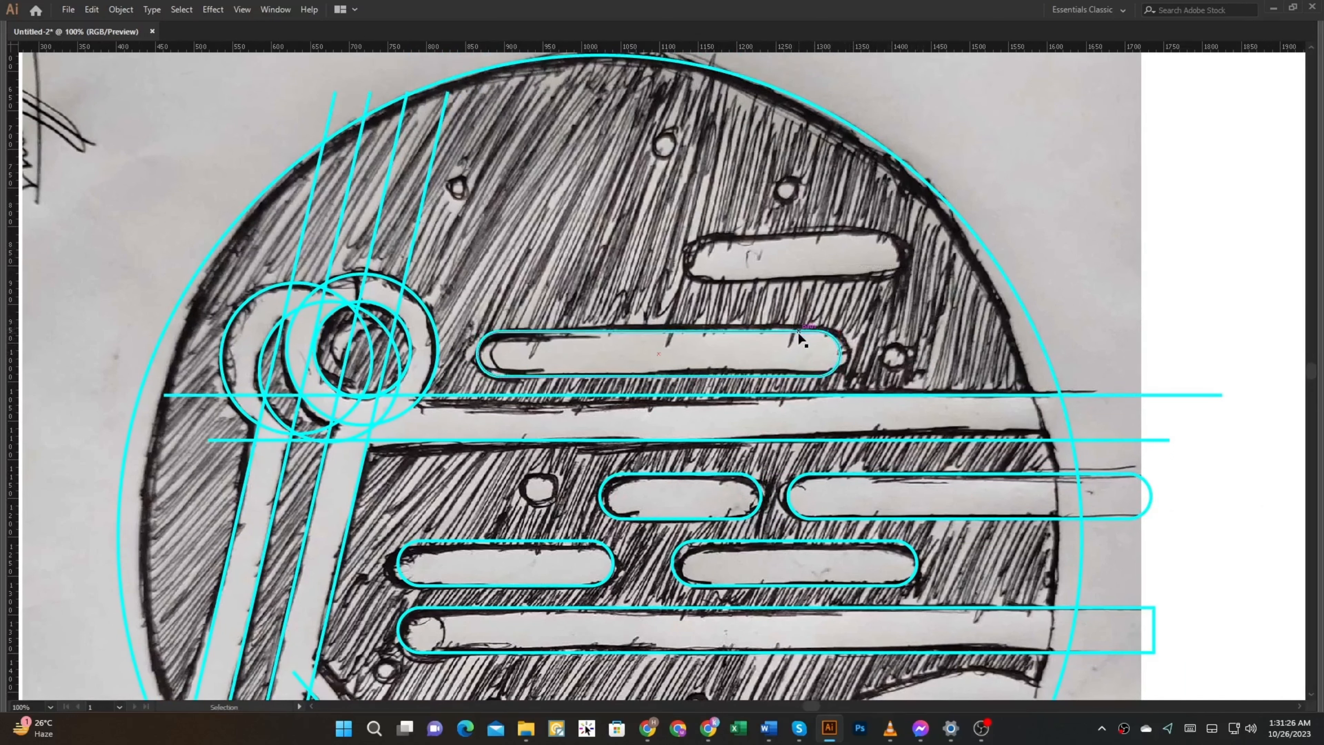
left_click_drag(800, 336, 975, 262)
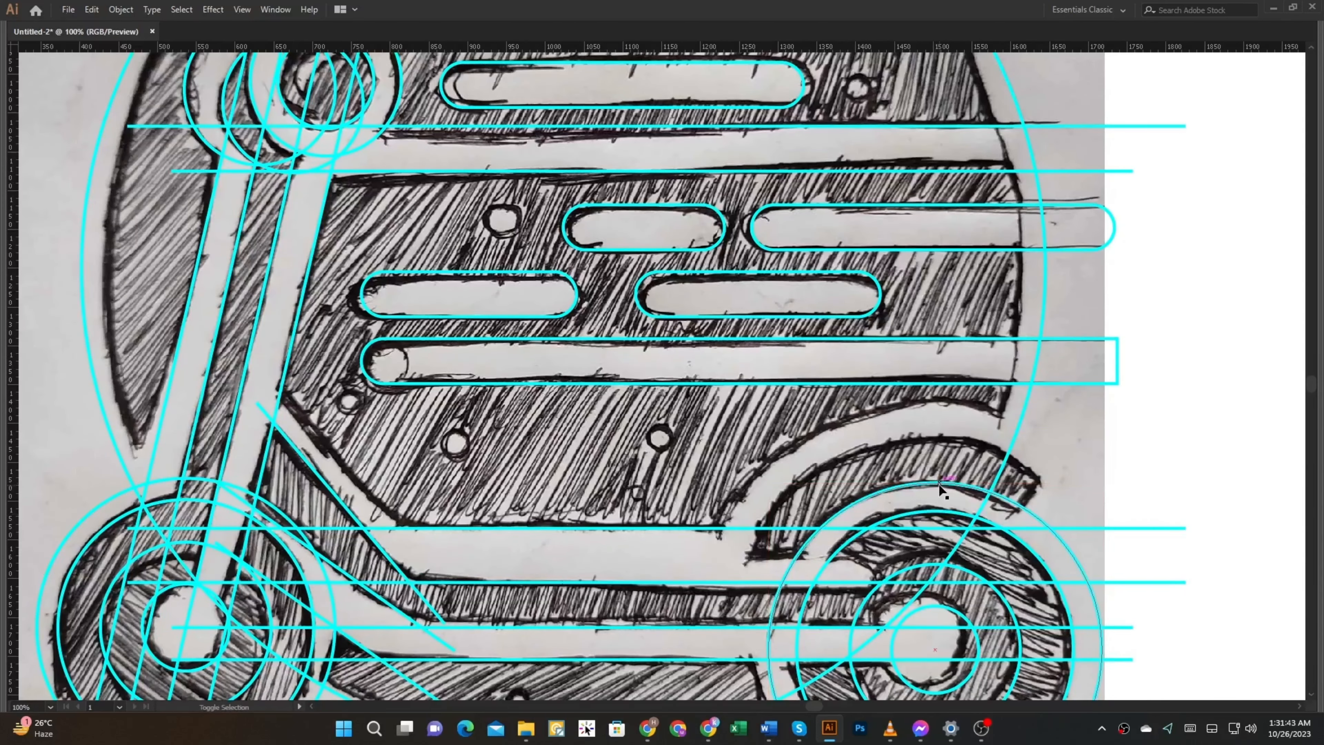
- Scale copies of the rear wheel's outermost circle up to match the inner and outer edges of the sketched fender
double_click(937, 483)
left_click(1098, 63)
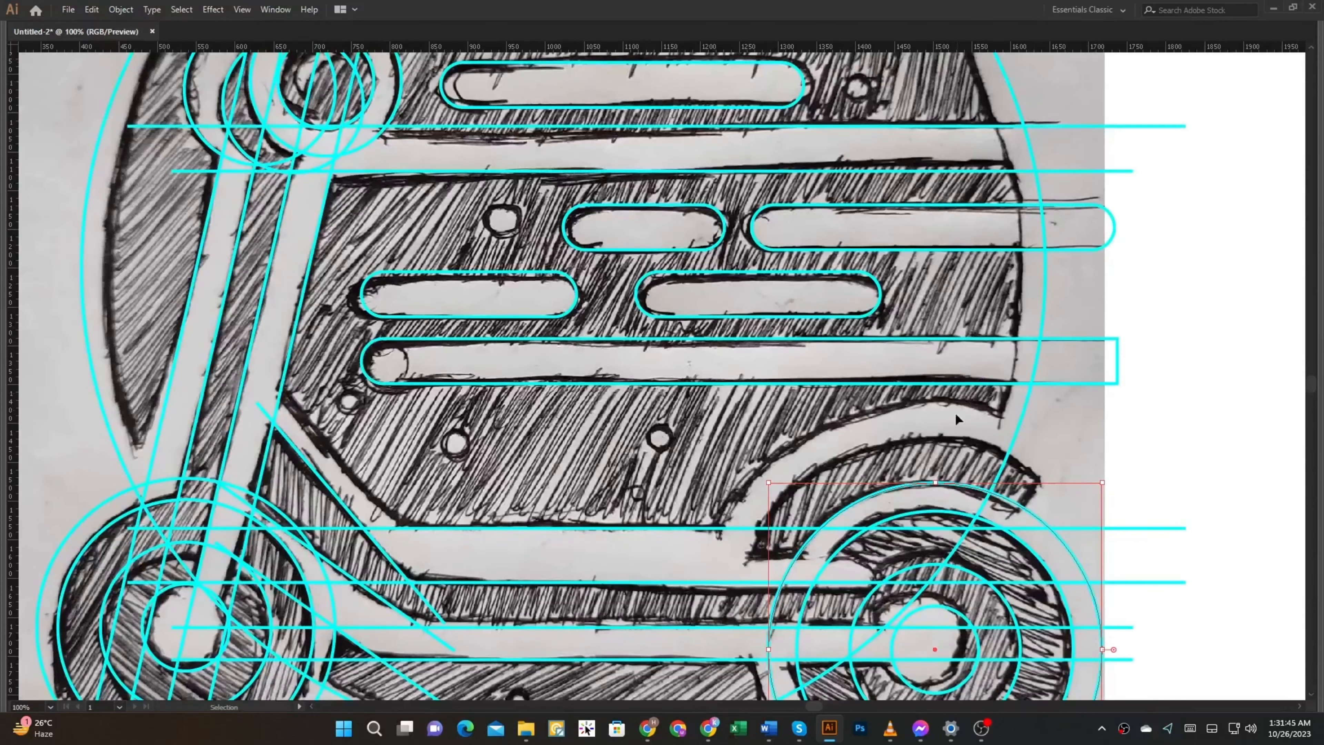
left_click_drag(936, 481, 934, 440)
key("ctrl")
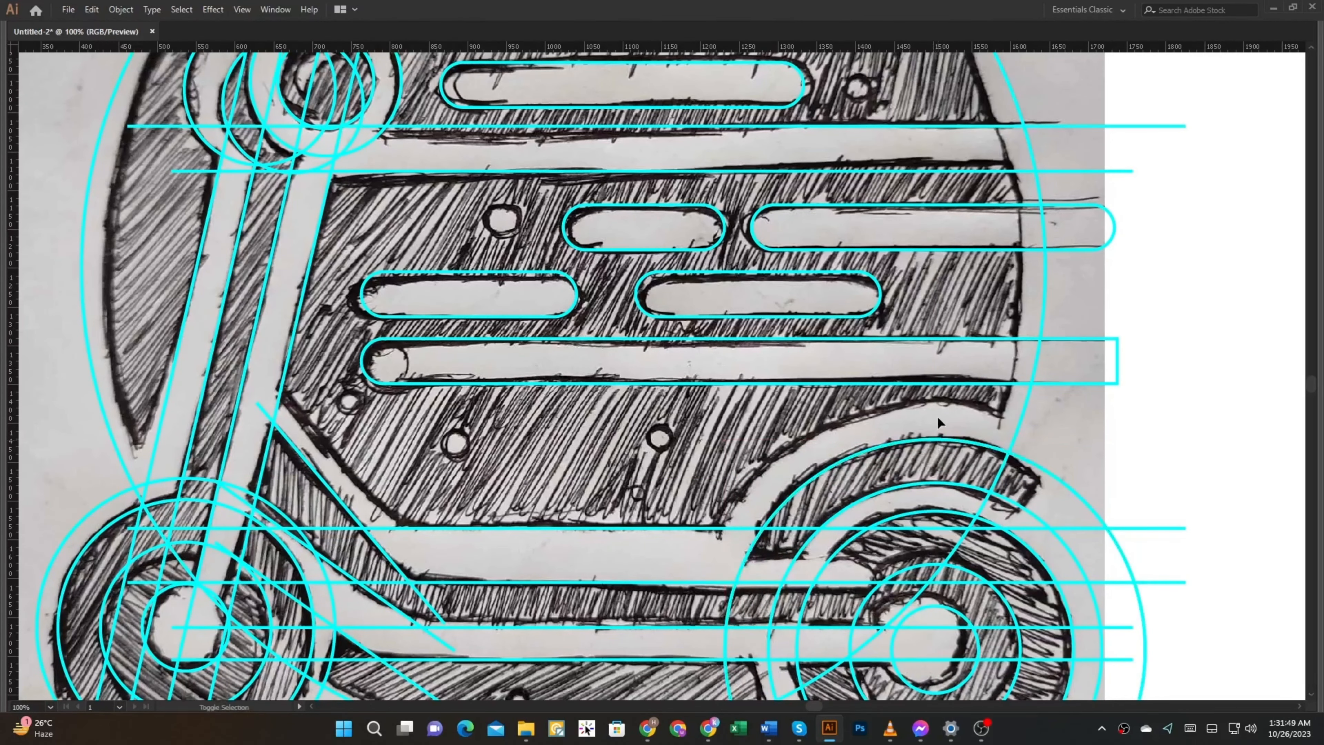
left_click_drag(936, 440, 938, 406)
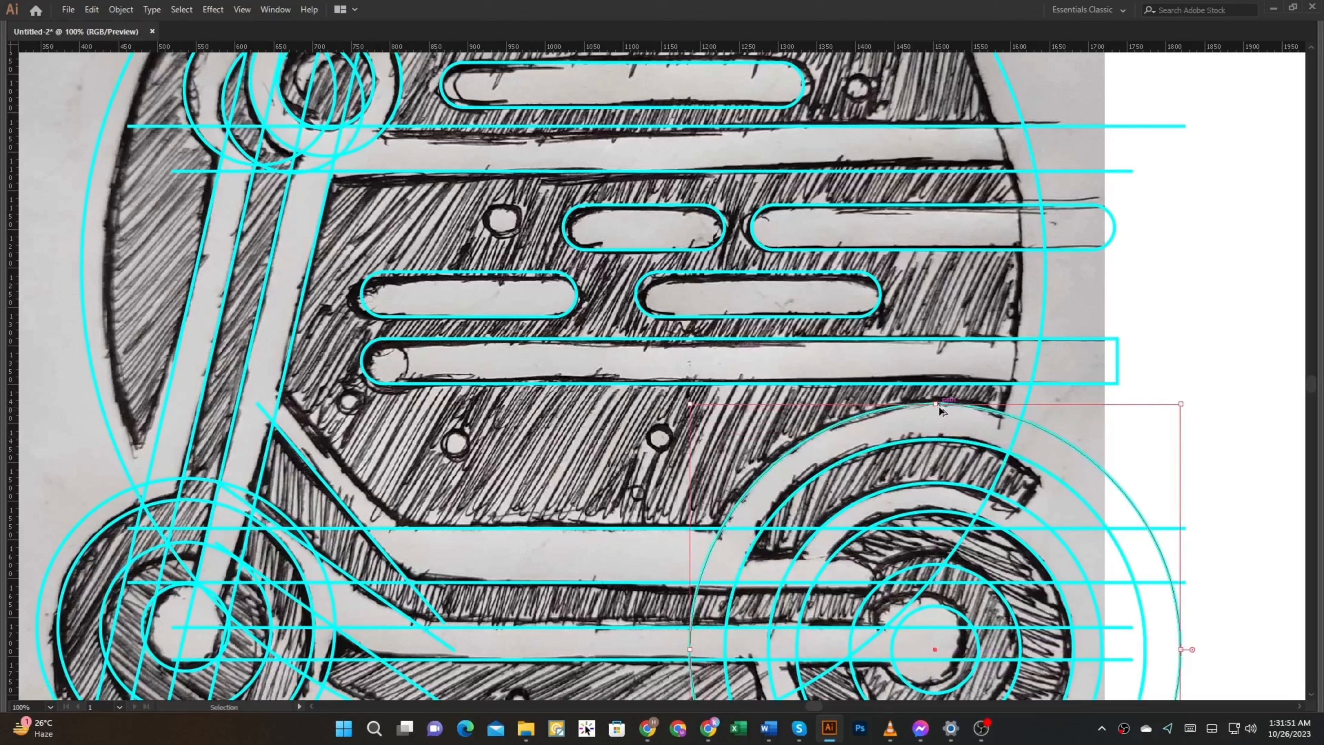
key("ctrl+minus")
left_click(1043, 435)
left_click_drag(1043, 434, 1085, 434)
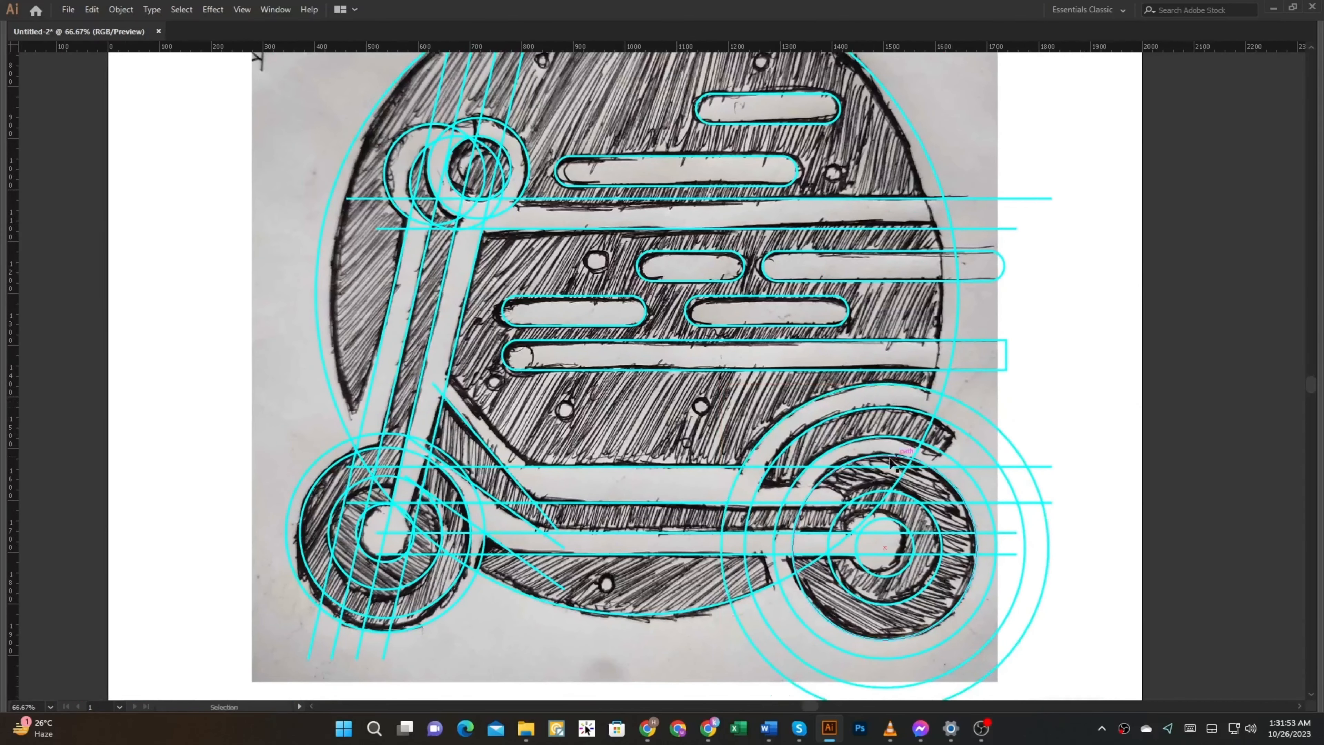
- Select all the tracing shapes and use Shape Builder to merge the fork and front wheel regions into one solid piece
key("ctrl+minus")
mouse_move(816, 503)
left_mouse_down()
mouse_move(857, 528)
mouse_move(829, 524)
left_mouse_up()
left_click_drag(957, 600, 371, 93)
key("shift+m")
scroll(484, 249, "up", 3)
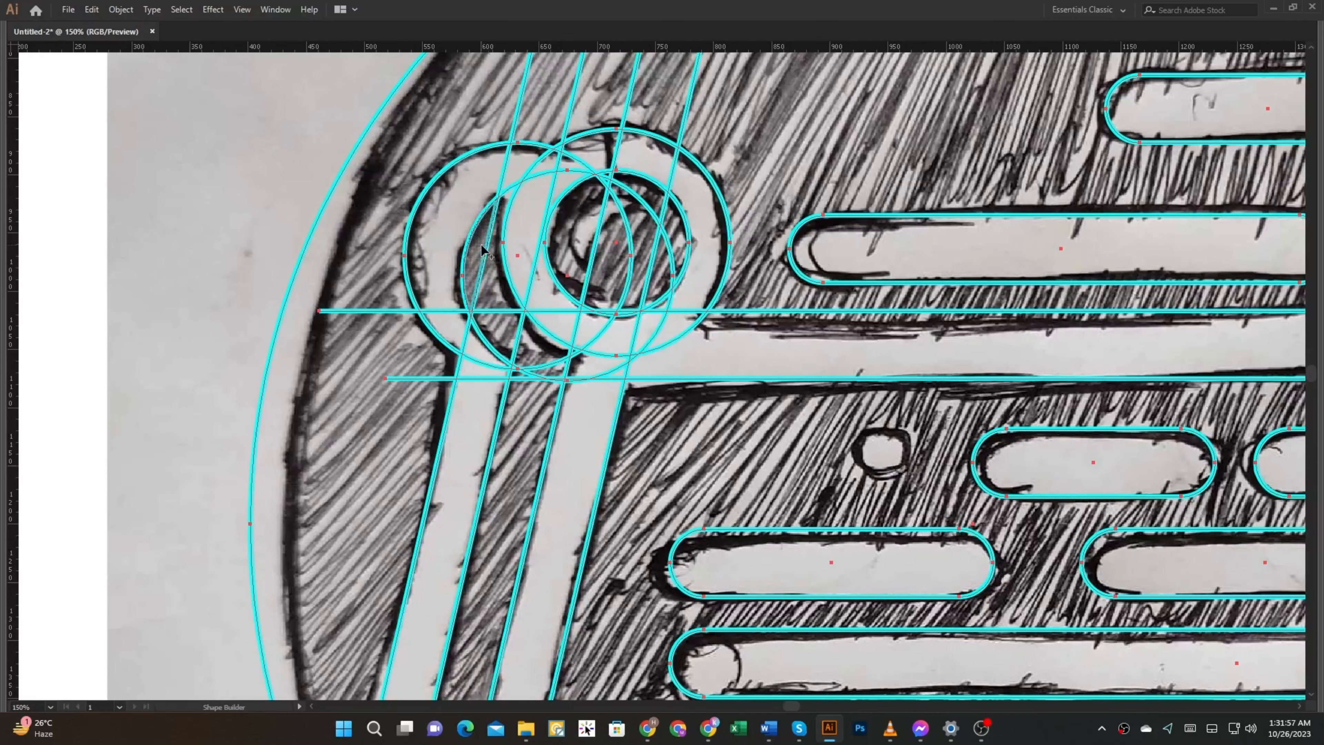
mouse_move(617, 98)
left_mouse_down()
mouse_move(594, 209)
mouse_move(416, 349)
mouse_move(499, 216)
mouse_move(791, 501)
mouse_move(745, 271)
left_mouse_up()
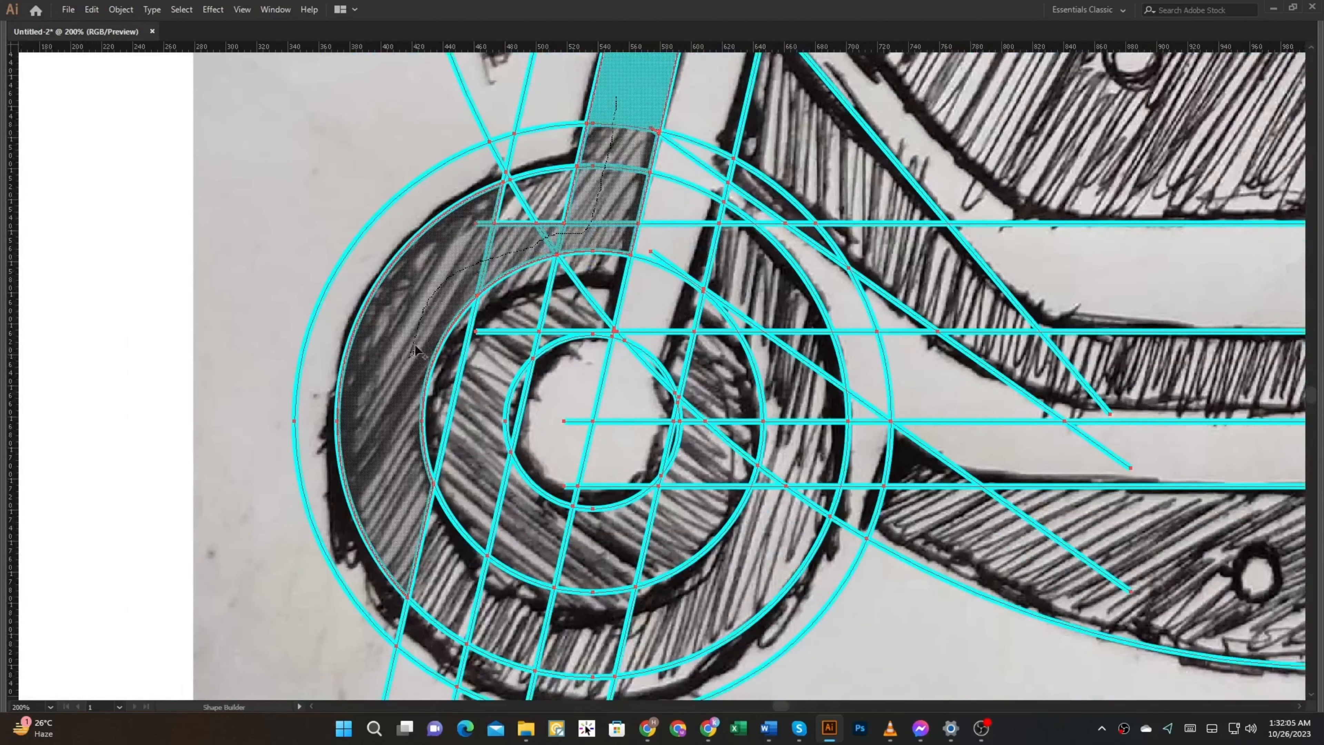
left_click_drag(717, 317, 569, 309)
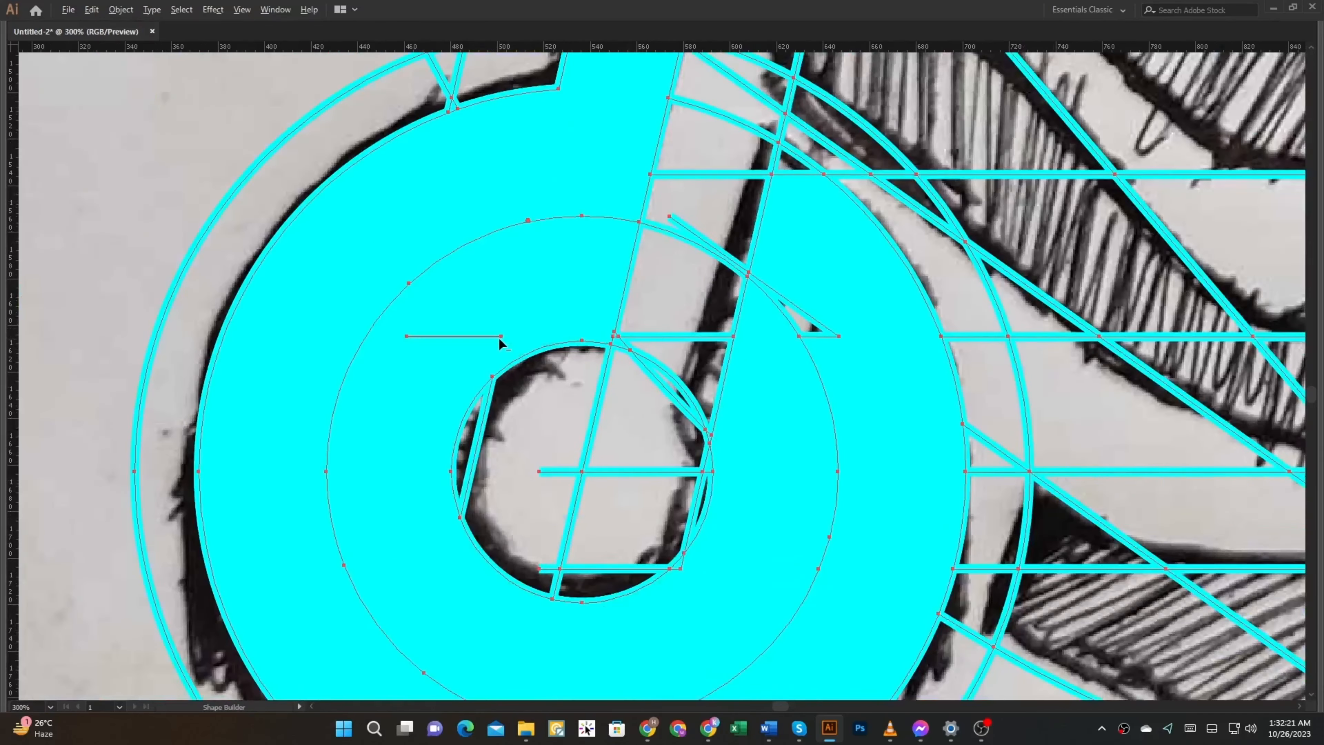
mouse_move(497, 337)
left_mouse_down()
mouse_move(600, 522)
mouse_move(524, 563)
left_mouse_up()
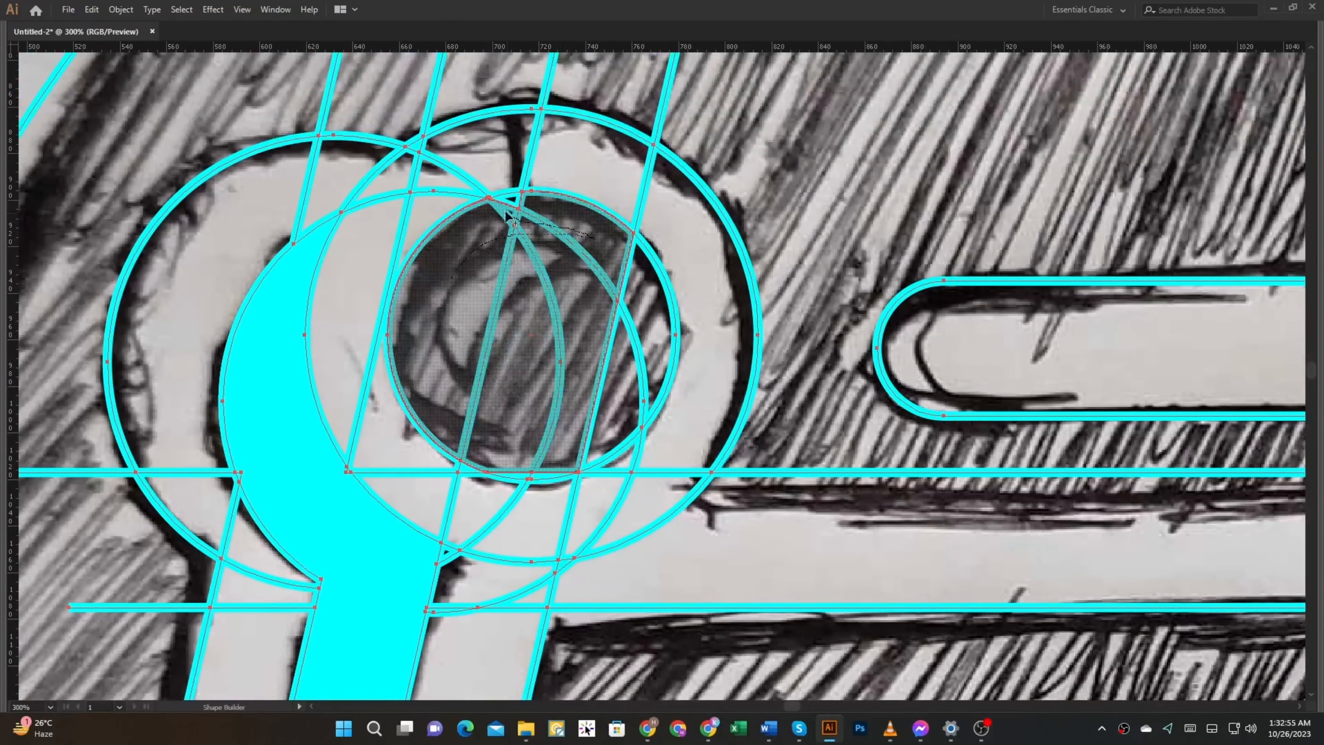
- Merge the divided regions inside the handlebar circle and the remaining background and scooter areas into solid cyan shapes
left_click_drag(508, 217, 647, 324)
left_click_drag(555, 376, 628, 343)
scroll(621, 375, "down", 1)
mouse_move(615, 201)
left_mouse_down()
mouse_move(382, 393)
mouse_move(510, 505)
left_mouse_up()
scroll(436, 251, "down", 3)
scroll(526, 662, "up", 2)
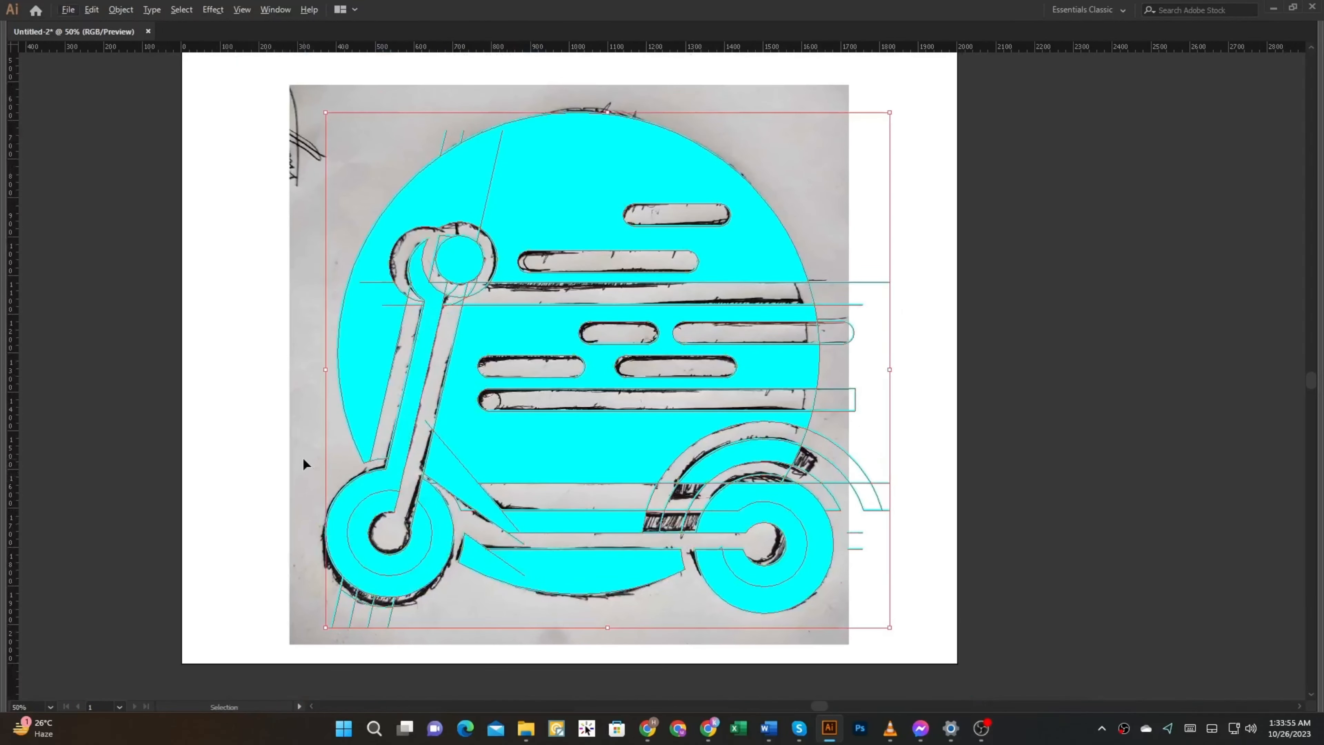
- Check which areas belong to the large background shape by selecting it, and bring back the hidden panels
left_click(304, 459)
key("a")
left_click(373, 375)
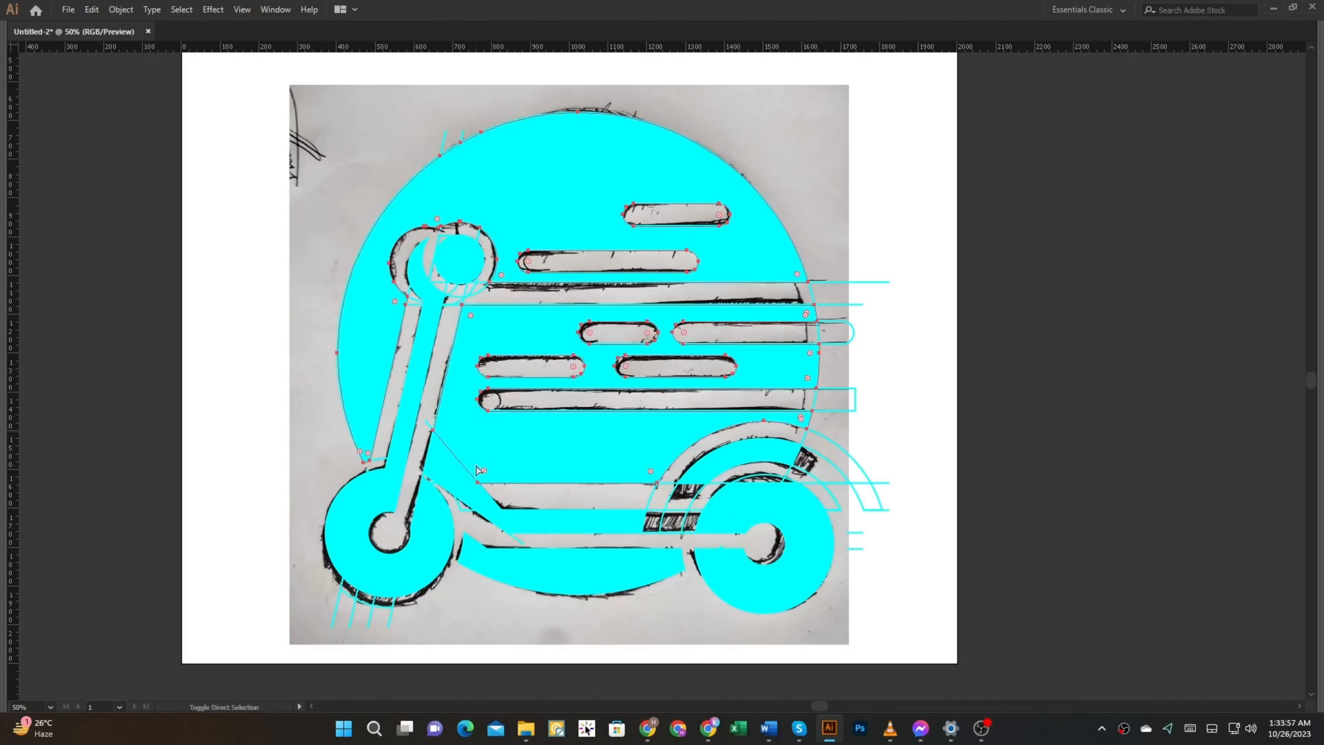
scroll(474, 464, "up", 1)
key("v")
key("ctrl+a")
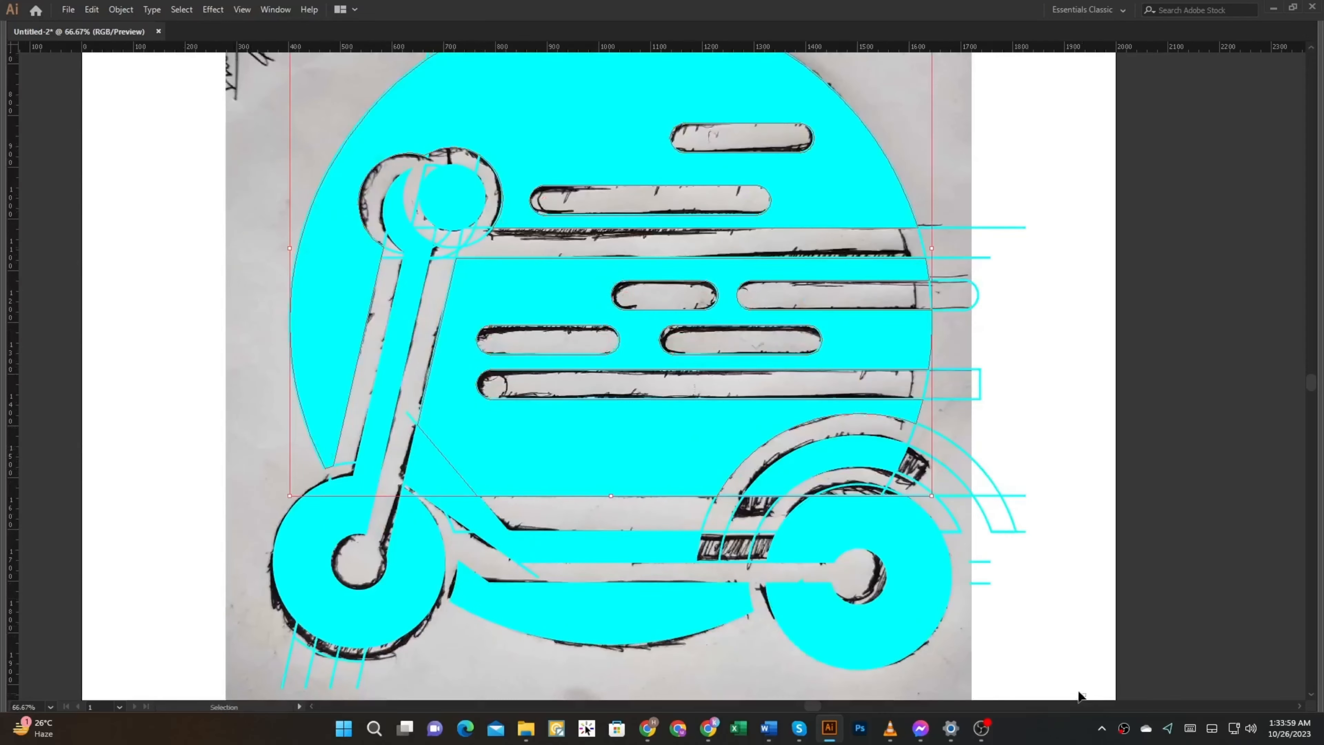
left_click(459, 459, "ctrl")
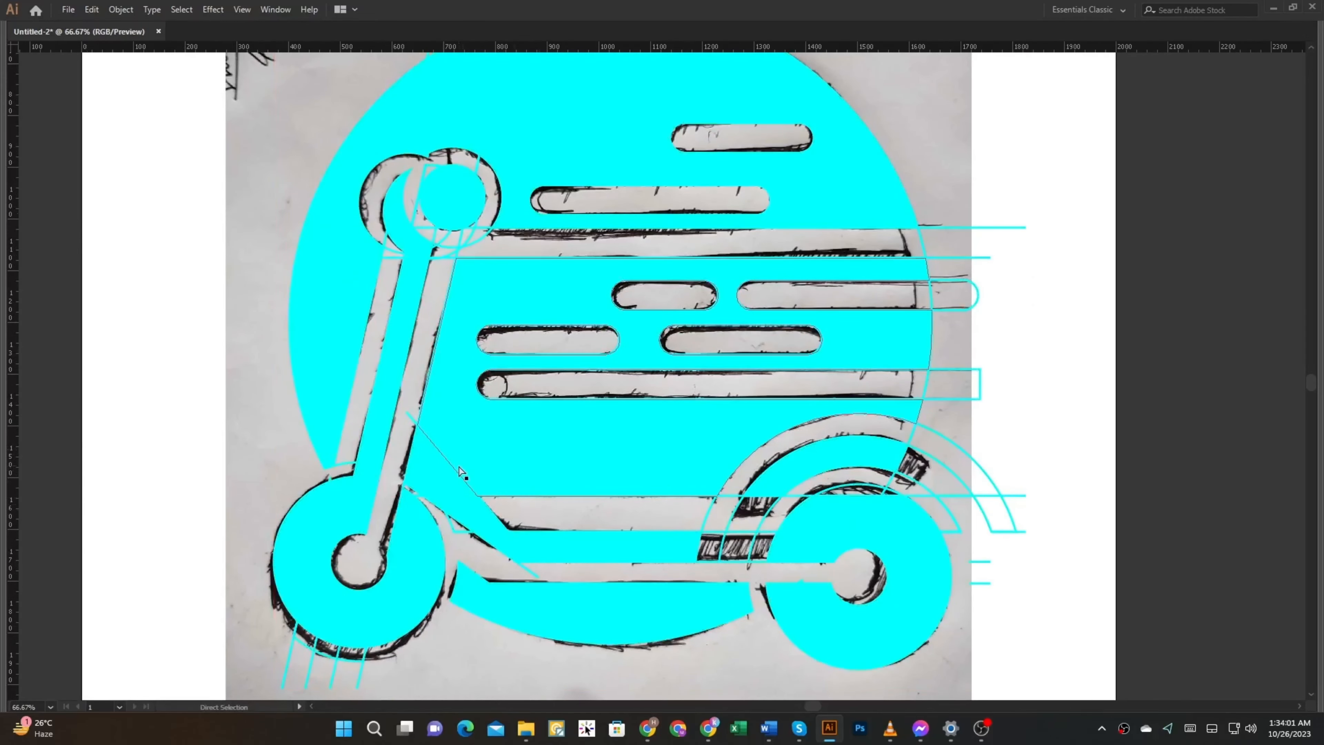
key("Tab")
key("ctrl+minus")
key("ctrl+minus")
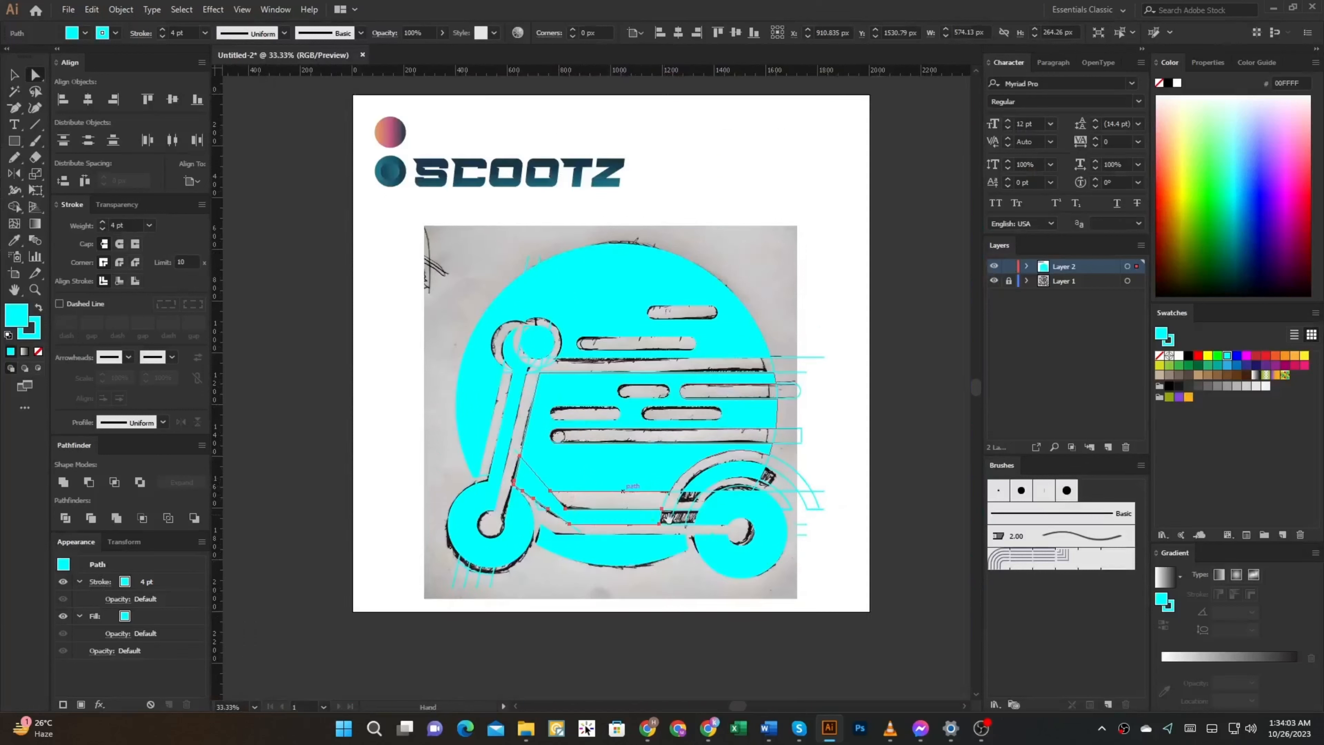
- Select the merged logo pieces and clear away the leftover construction line ends around them
left_click_drag(368, 248, 334, 219)
left_click(336, 221)
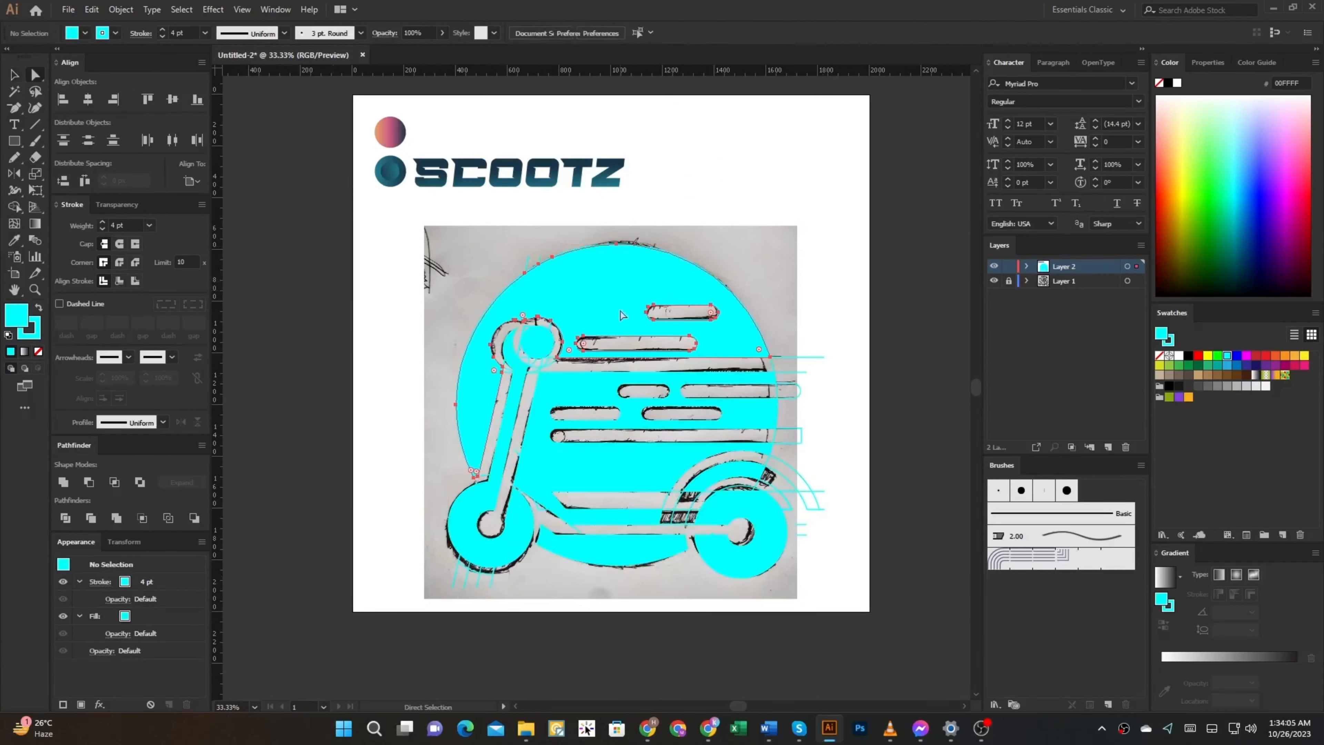
left_click(521, 297, "ctrl")
scroll(536, 371, "up", 2)
left_click(533, 330, "ctrl+shift")
left_click(494, 408, "ctrl+shift")
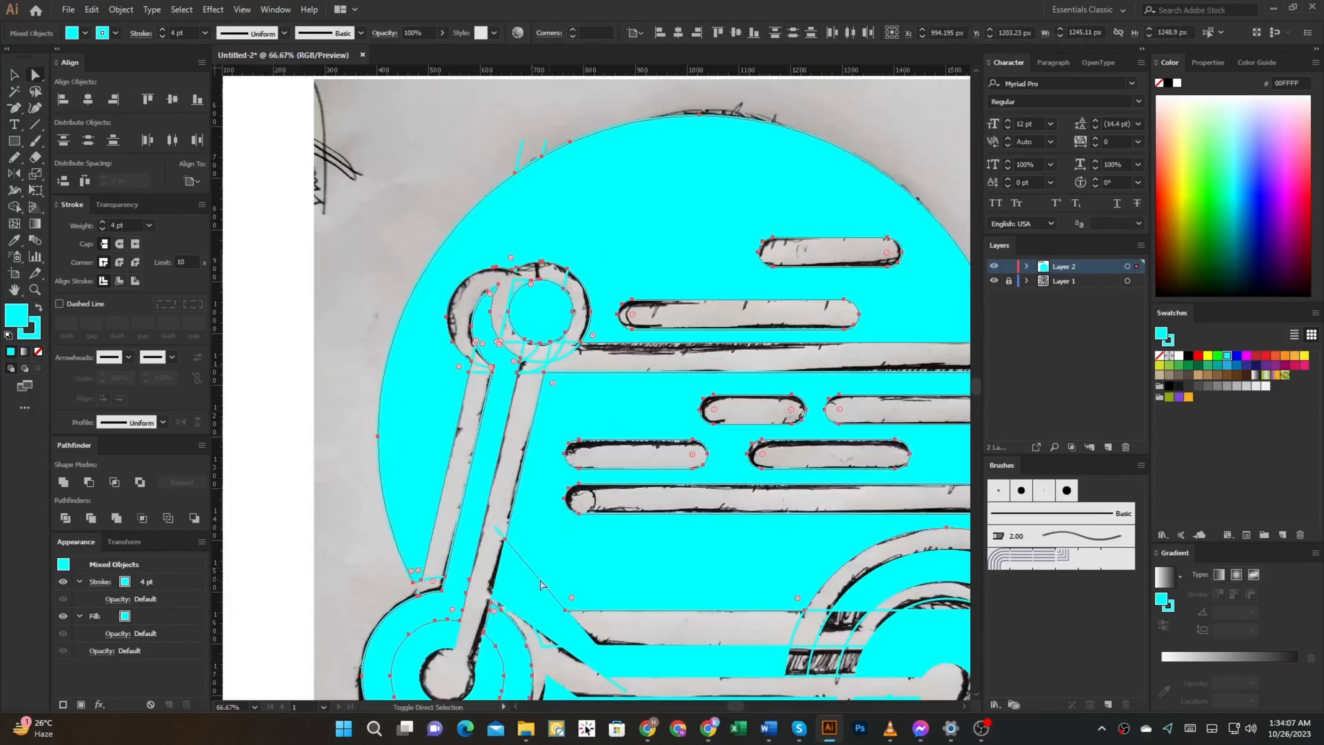
left_click(542, 599)
scroll(540, 607, "up", 3)
scroll(584, 534, "down", 5)
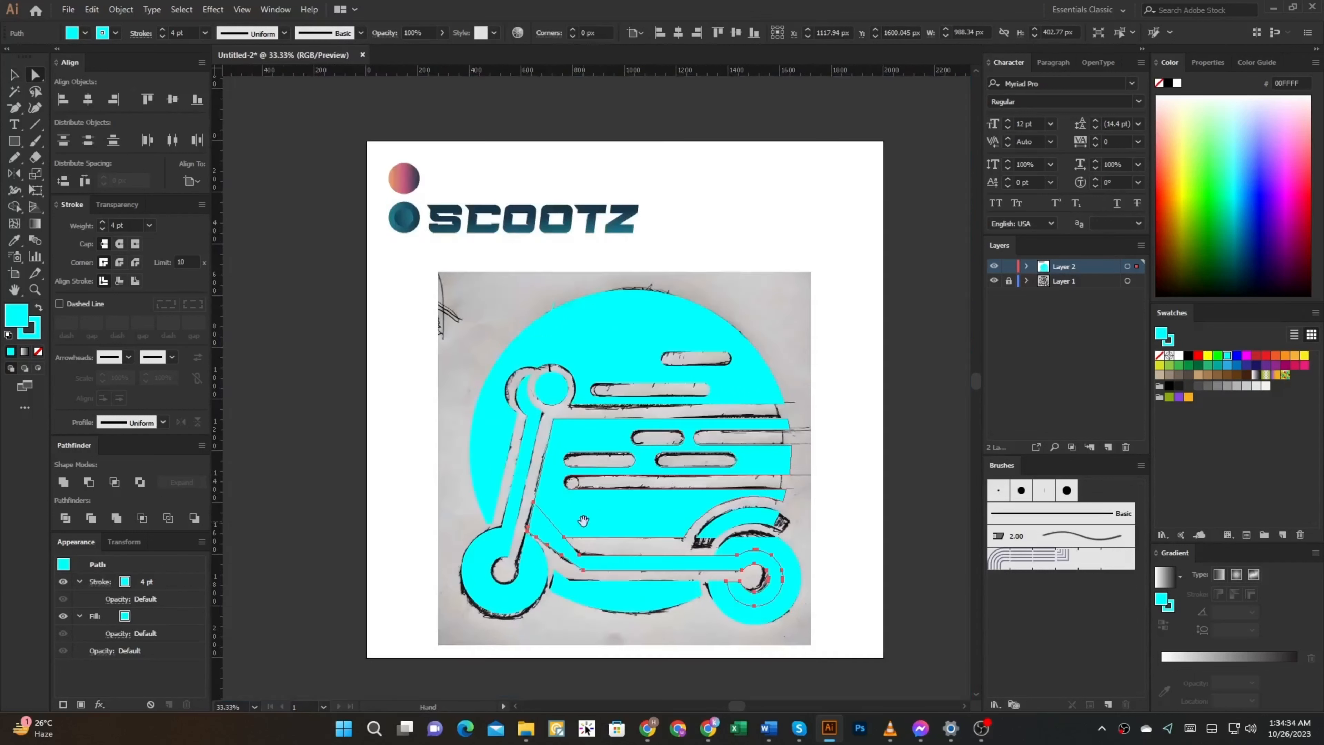
- Select the whole traced scooter logo and remove its stroke
left_click_drag(582, 520, 423, 400)
key("ctrl+a")
key("v")
left_click_drag(687, 534, 272, 173)
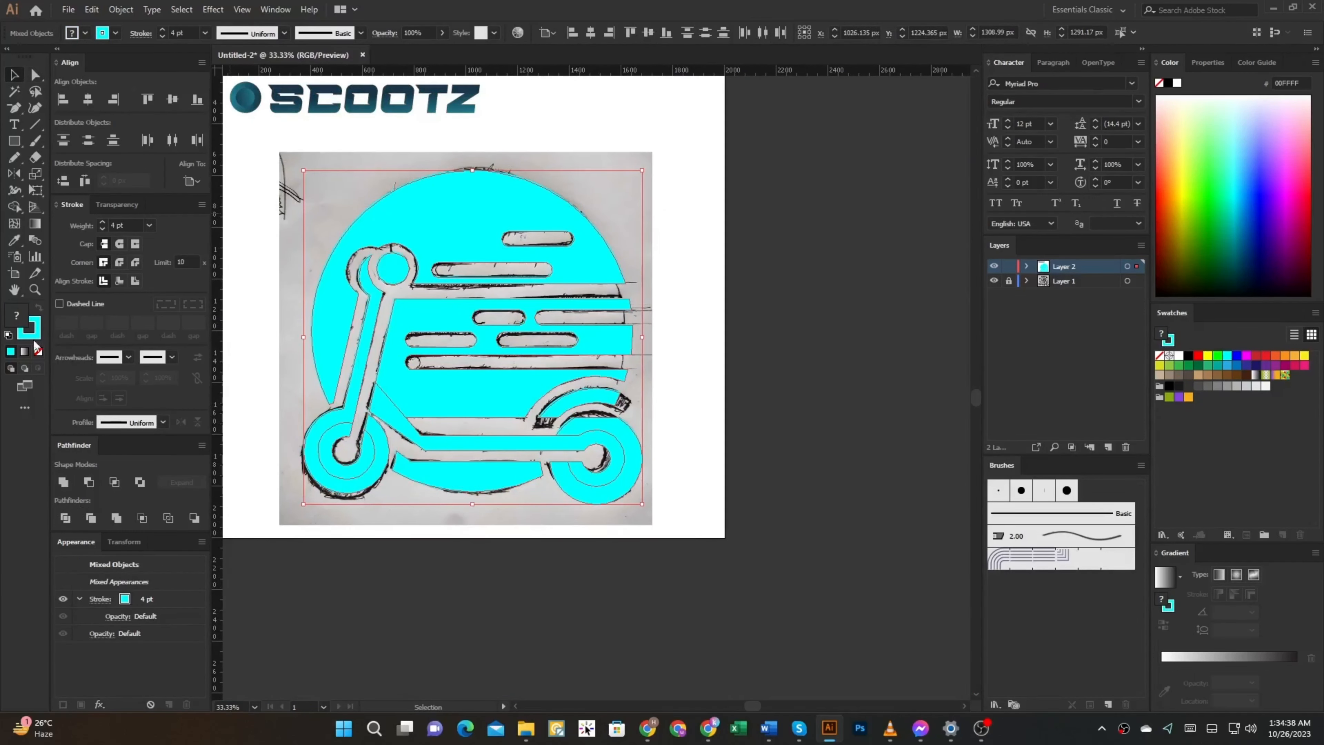
left_click(38, 351)
key("ctrl+equal")
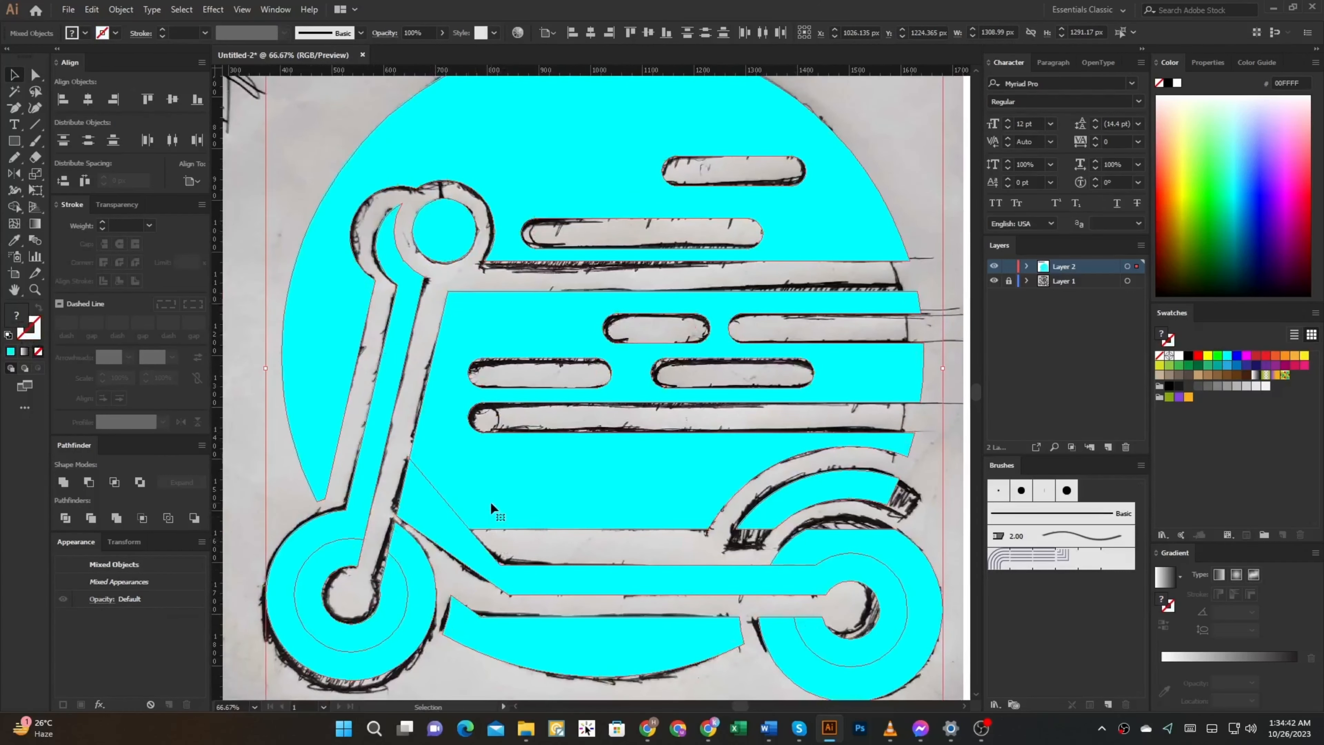
- Switch the traced shapes to a 1 pt cyan outline with no fill
key("shift+x")
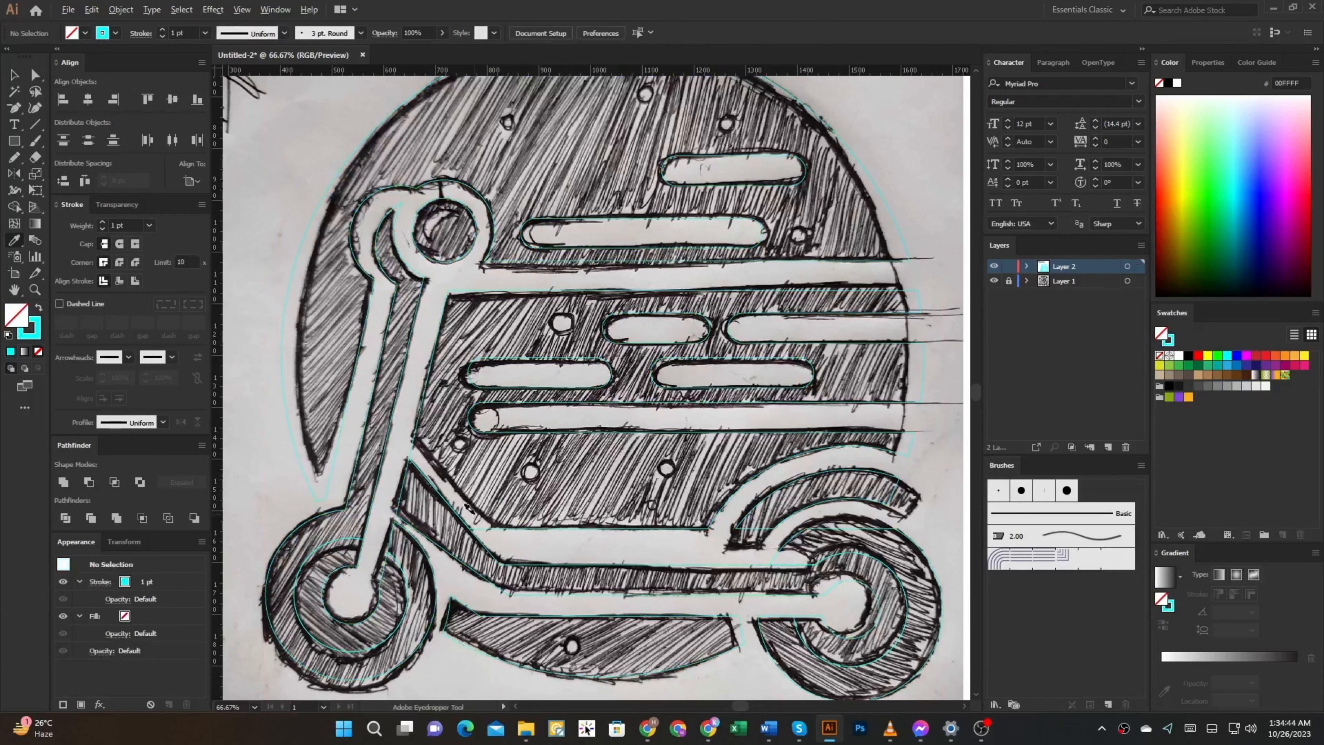
key("shift+x")
key("ctrl+minus")
left_click_drag(525, 505, 537, 502)
key("shift+x")
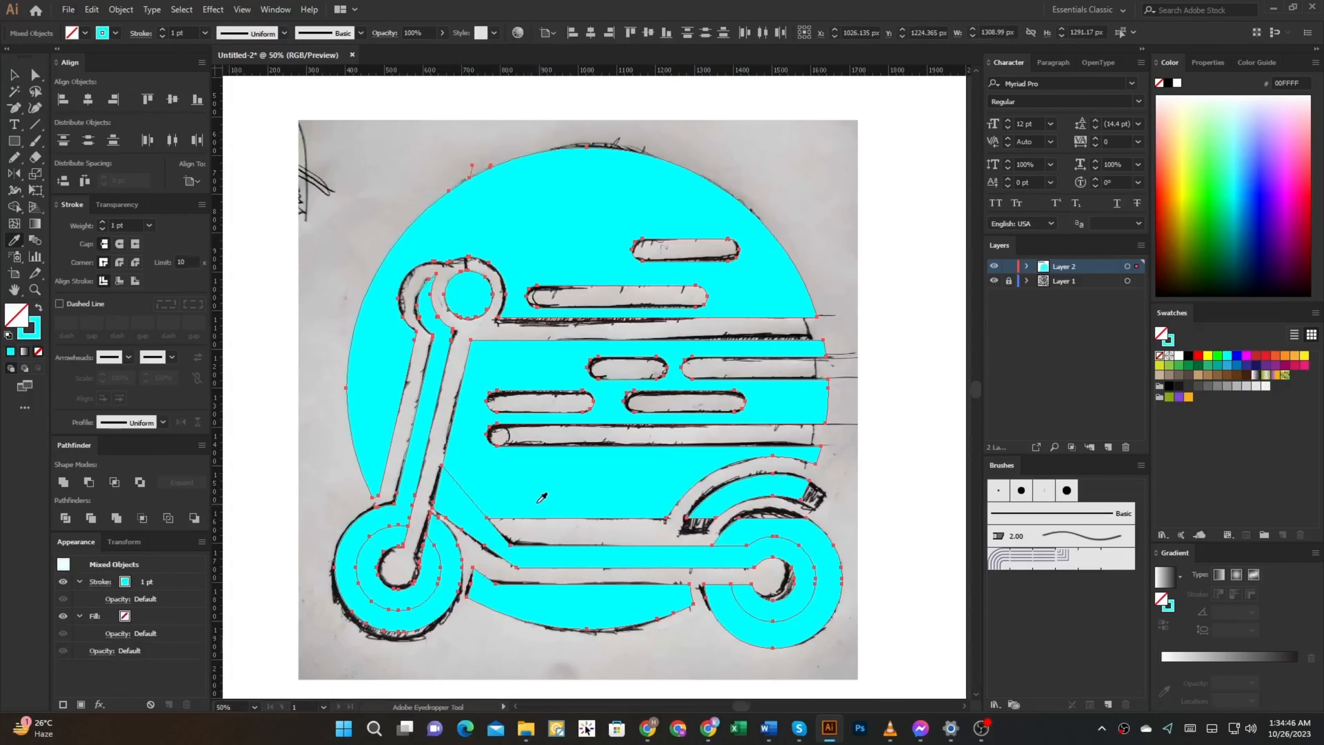
scroll(483, 502, "up", 3)
key("v")
left_click(586, 573)
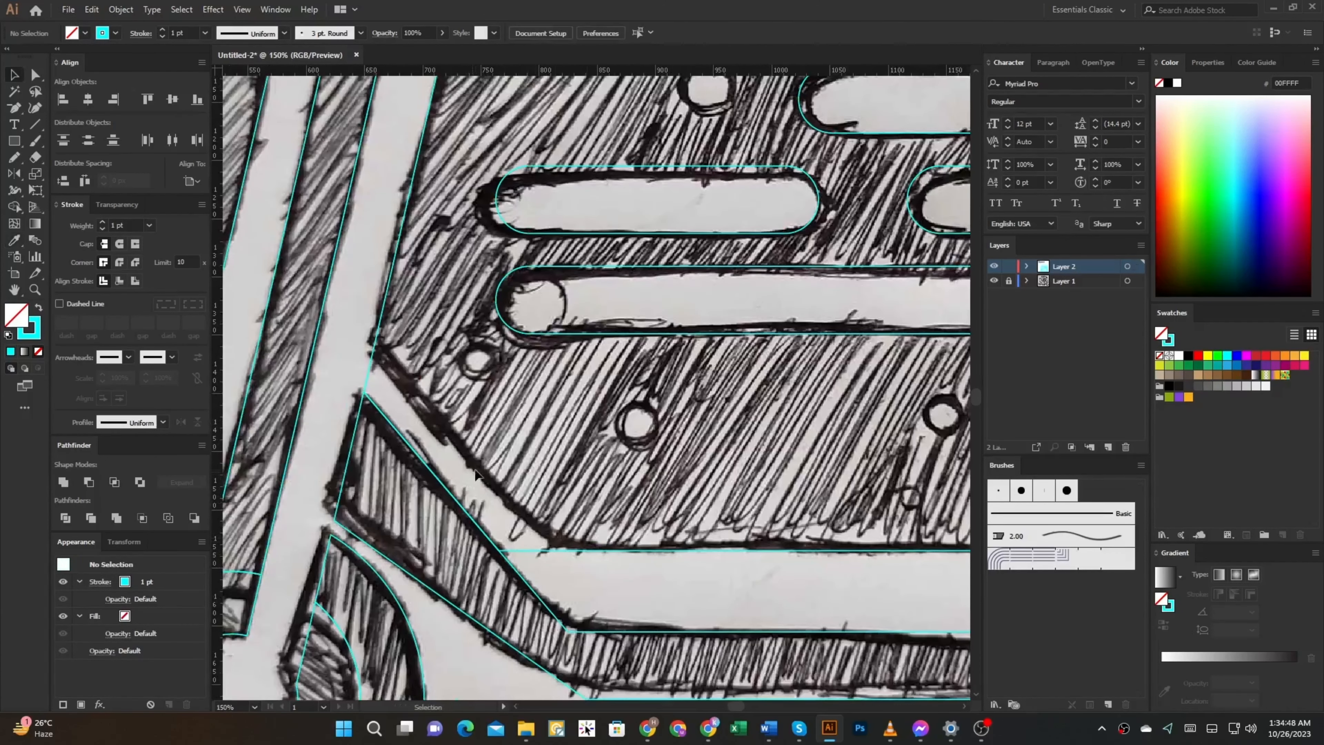
- Create an outward offset of the footboard path wide enough to reach the sketched diagonal edge of the background piece
left_click(390, 422)
left_click(558, 617)
left_click(554, 620)
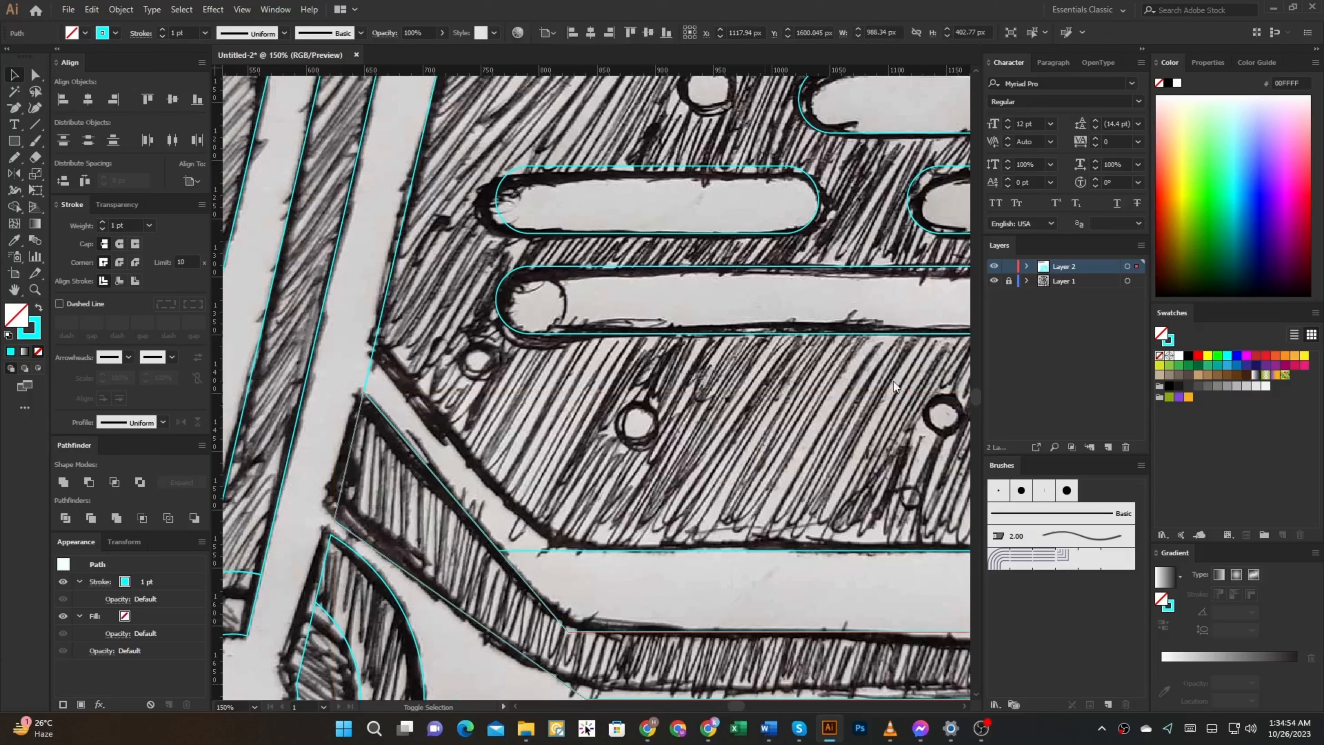
left_click(1098, 420)
scroll(1153, 348, "up", 12)
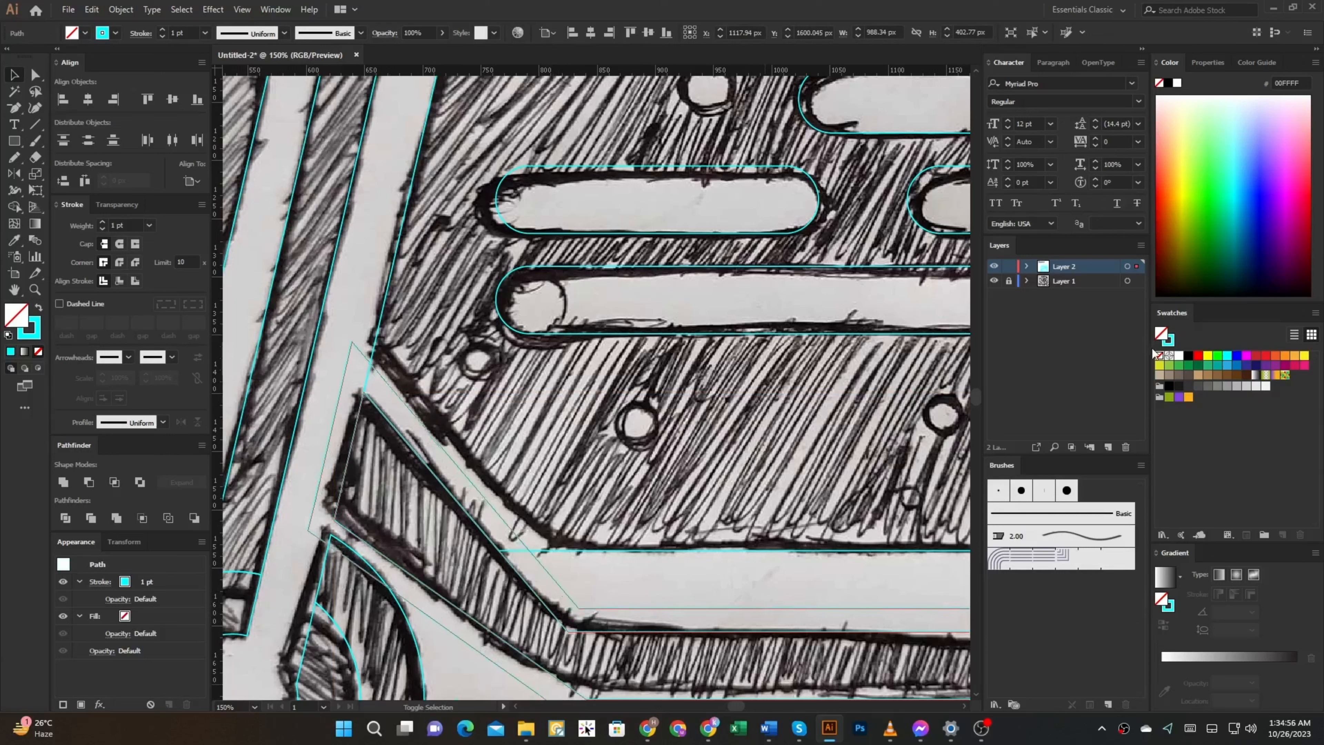
scroll(1152, 348, "up", 4)
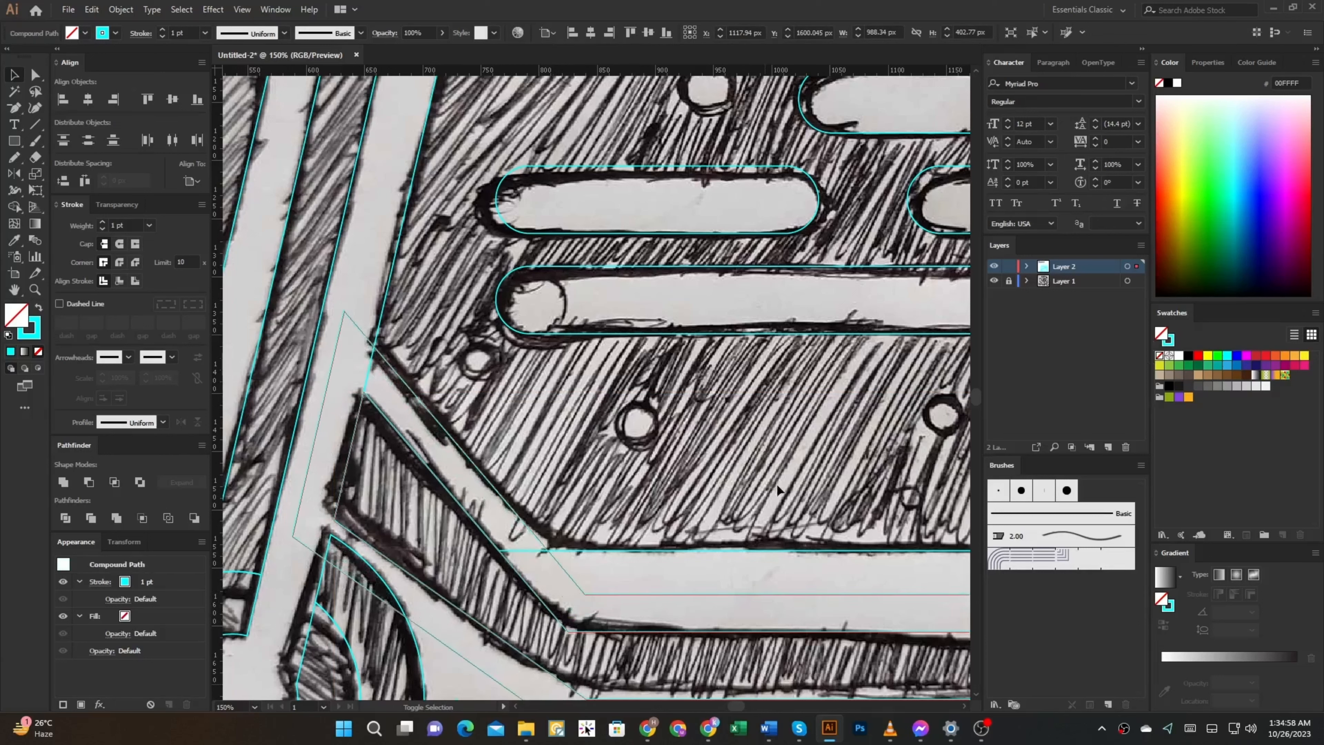
- Cut the footboard's offset area out of the background piece with Shape Builder
key("a")
left_click(513, 572, "shift")
key("shift+m")
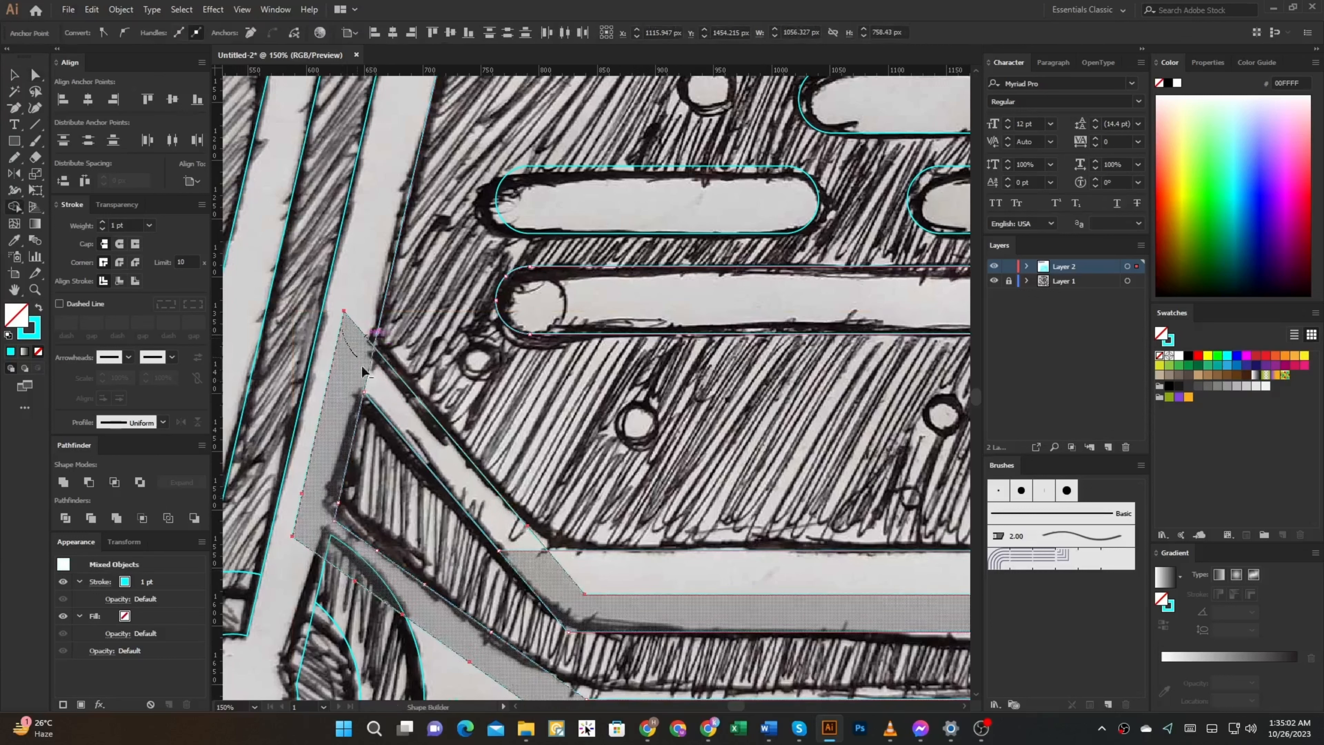
left_click(379, 389, "alt")
- Select all the traced logo shapes and swap their outline back to a cyan fill with no stroke
key("ctrl+0")
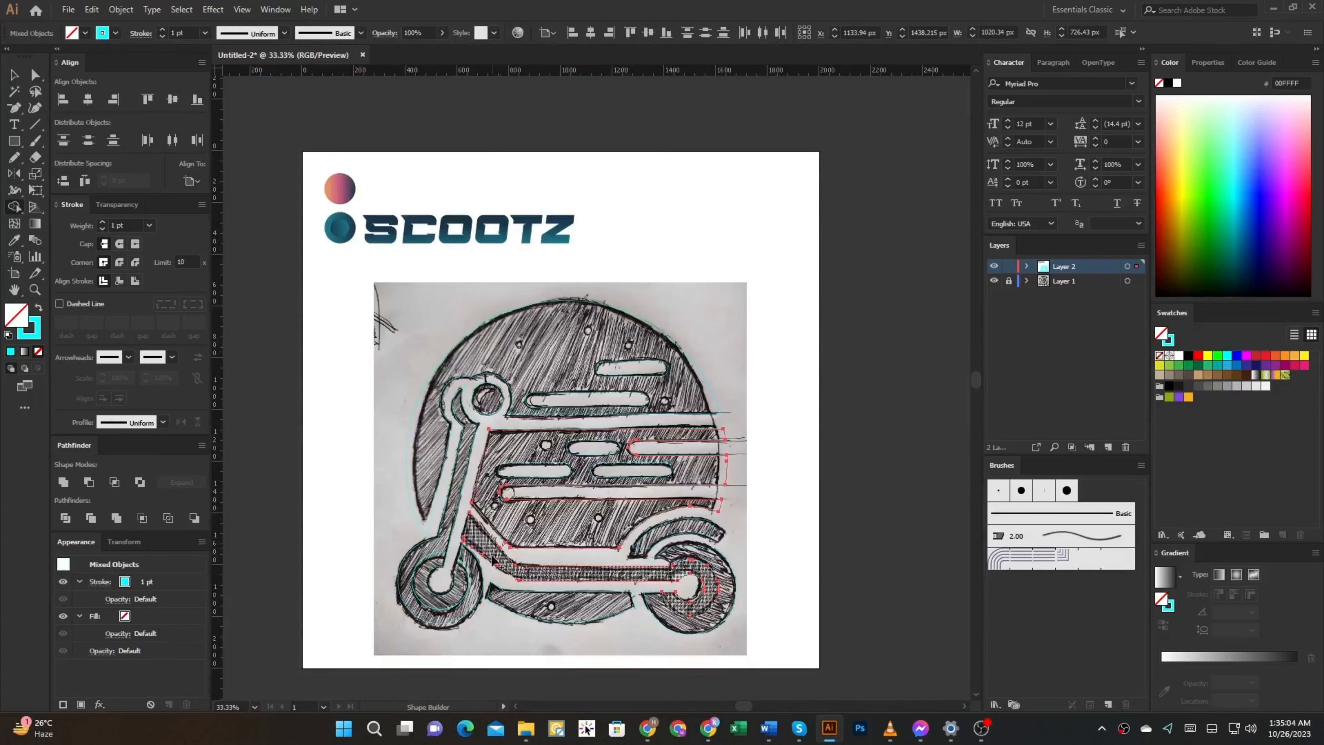
key("v")
left_click_drag(784, 646, 392, 245)
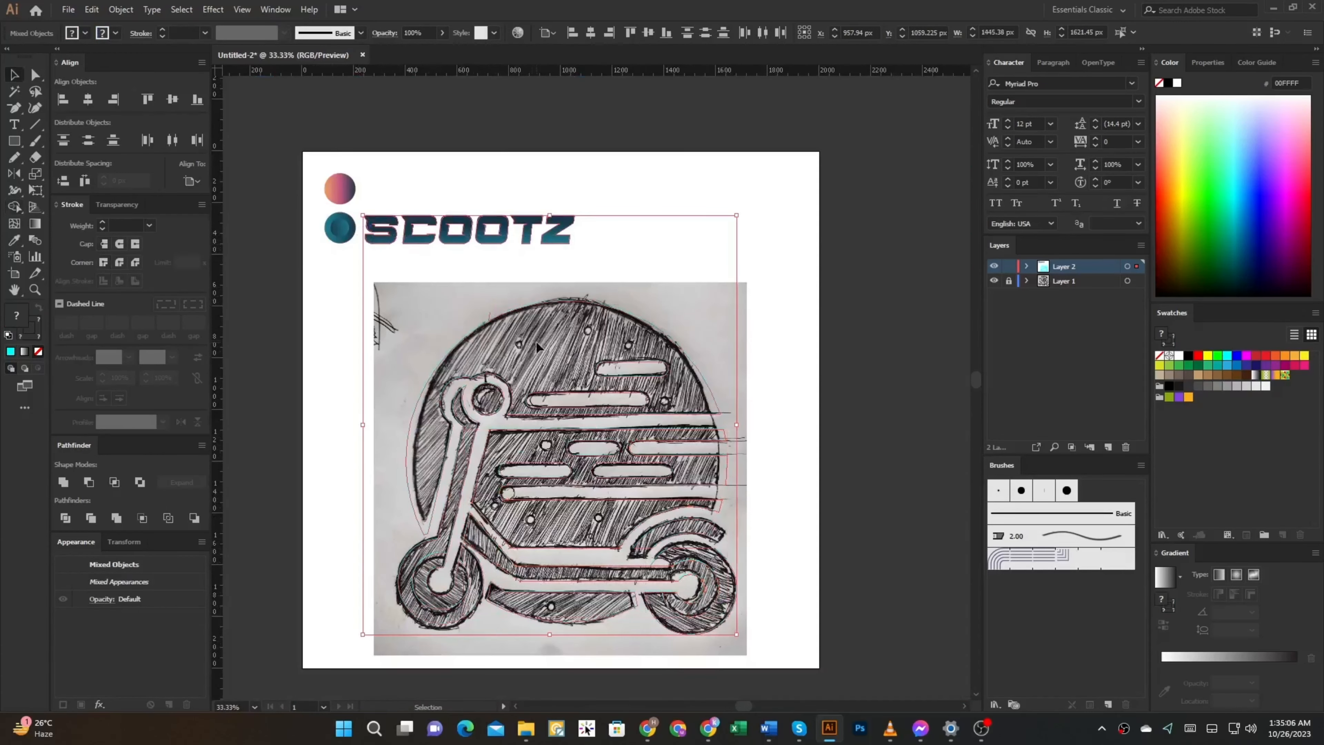
left_click_drag(754, 308, 375, 643)
key("shift+x")
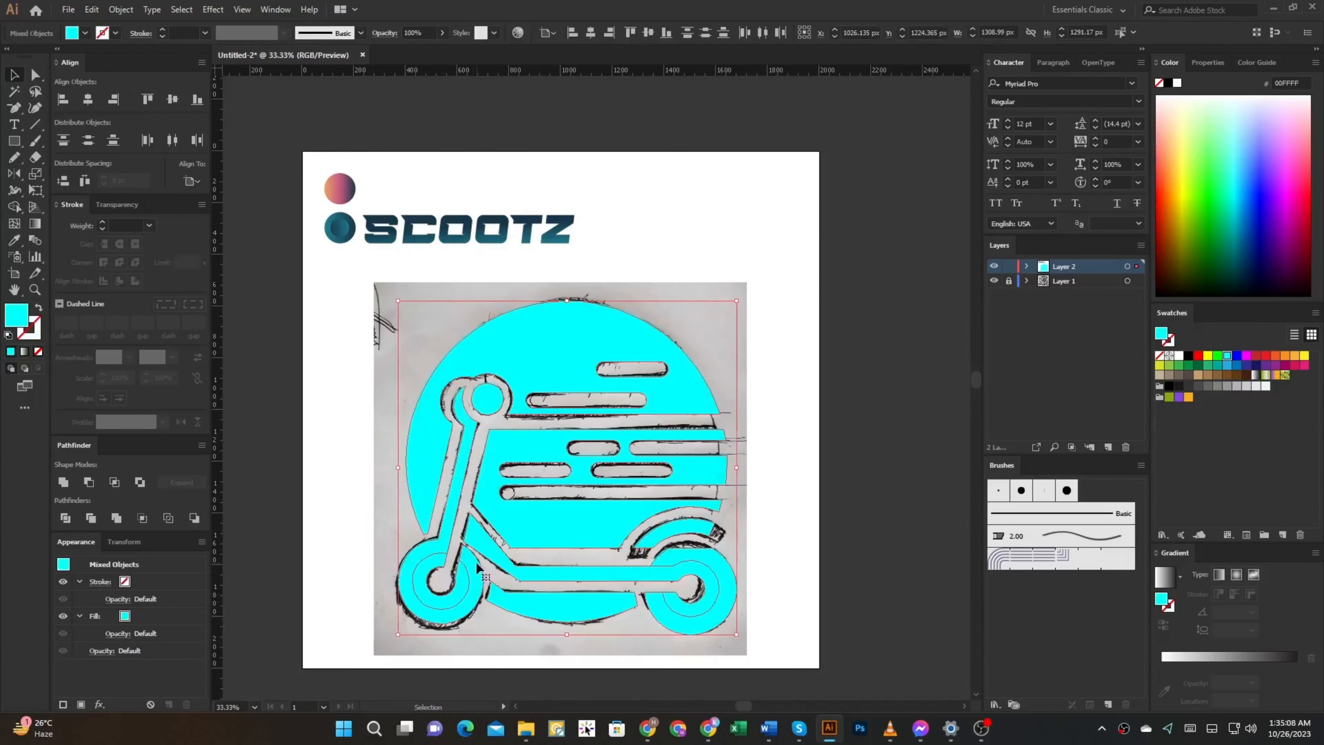
- Round the bend corners of the background piece and the footboard together to a radius of about 59 px
scroll(482, 580, "up", 3)
mouse_move(484, 579)
left_mouse_down()
mouse_move(461, 546)
mouse_move(478, 543)
left_mouse_up()
key("Tab")
key("b")
scroll(508, 442, "up", 2)
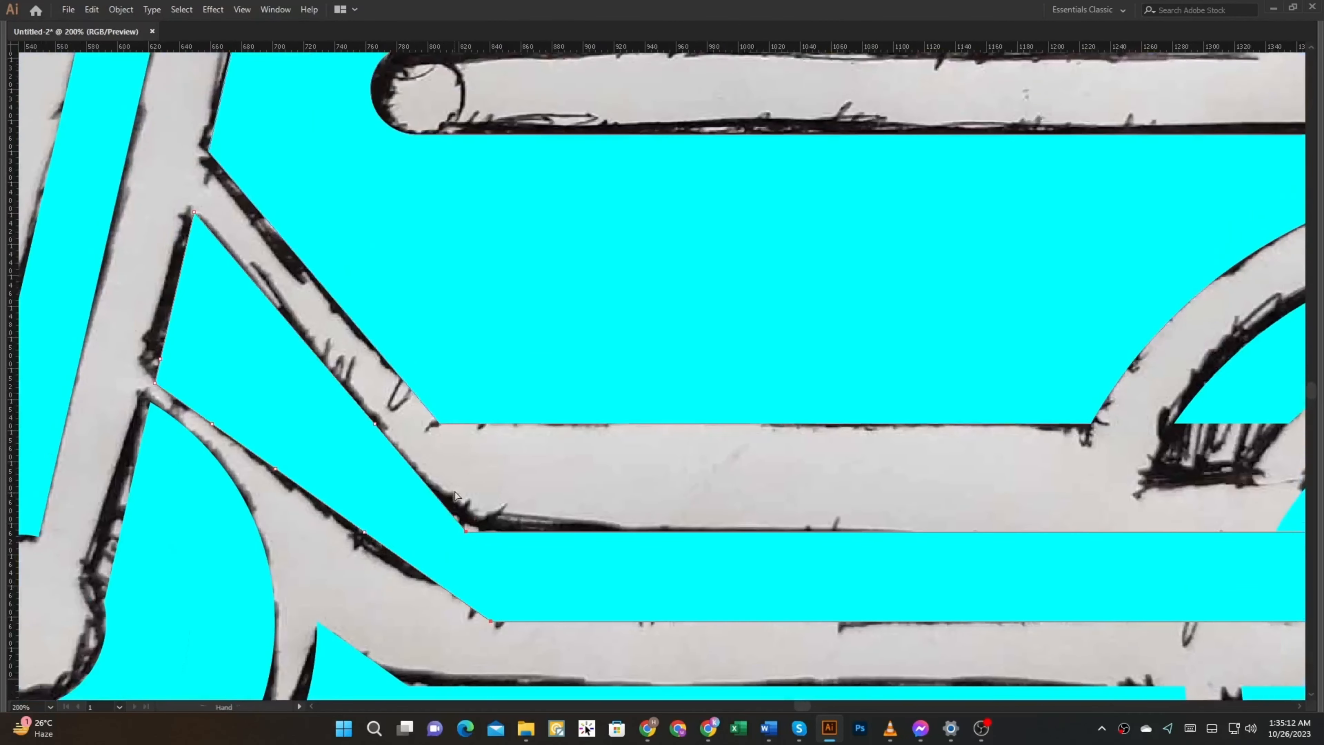
left_click(440, 423, "shift")
left_click_drag(469, 365, 524, 275)
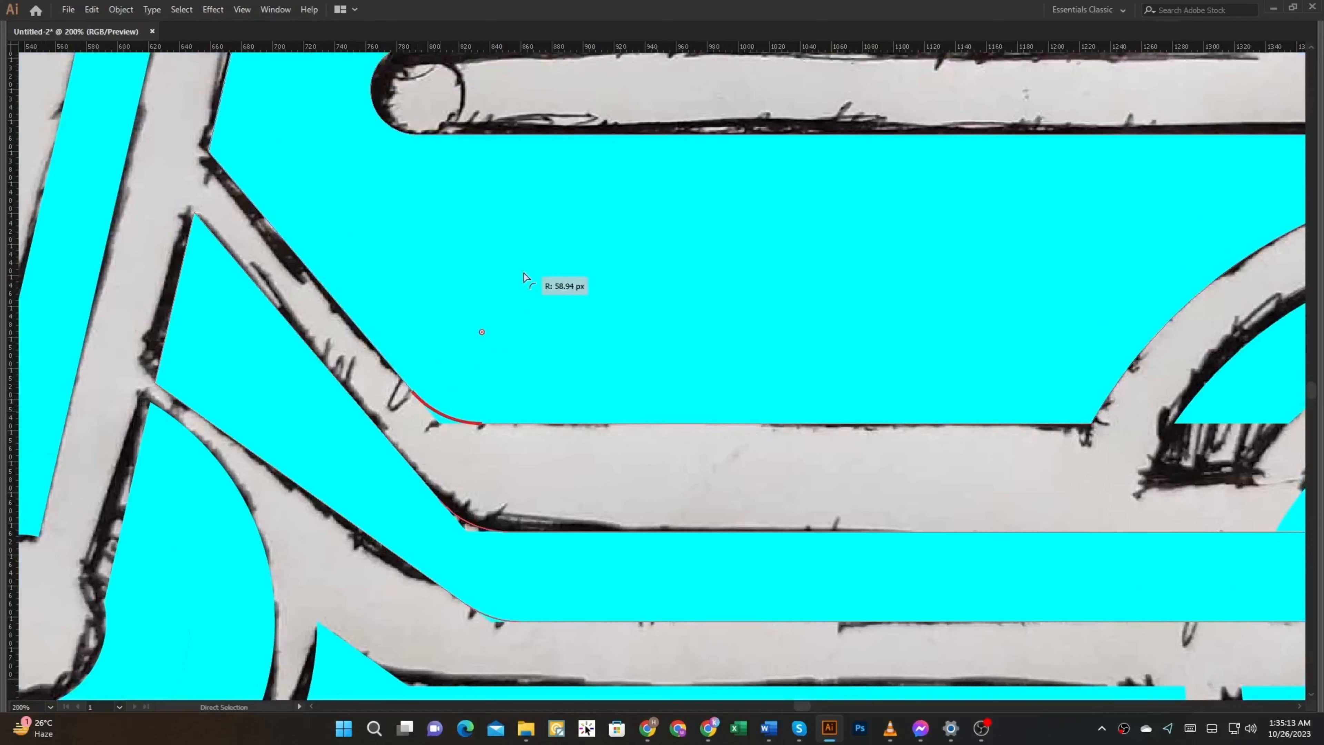
- Increase the corner radius of the footboard's lower bend and of its upper bend for a smoother curve
left_click(559, 484)
left_click(493, 616)
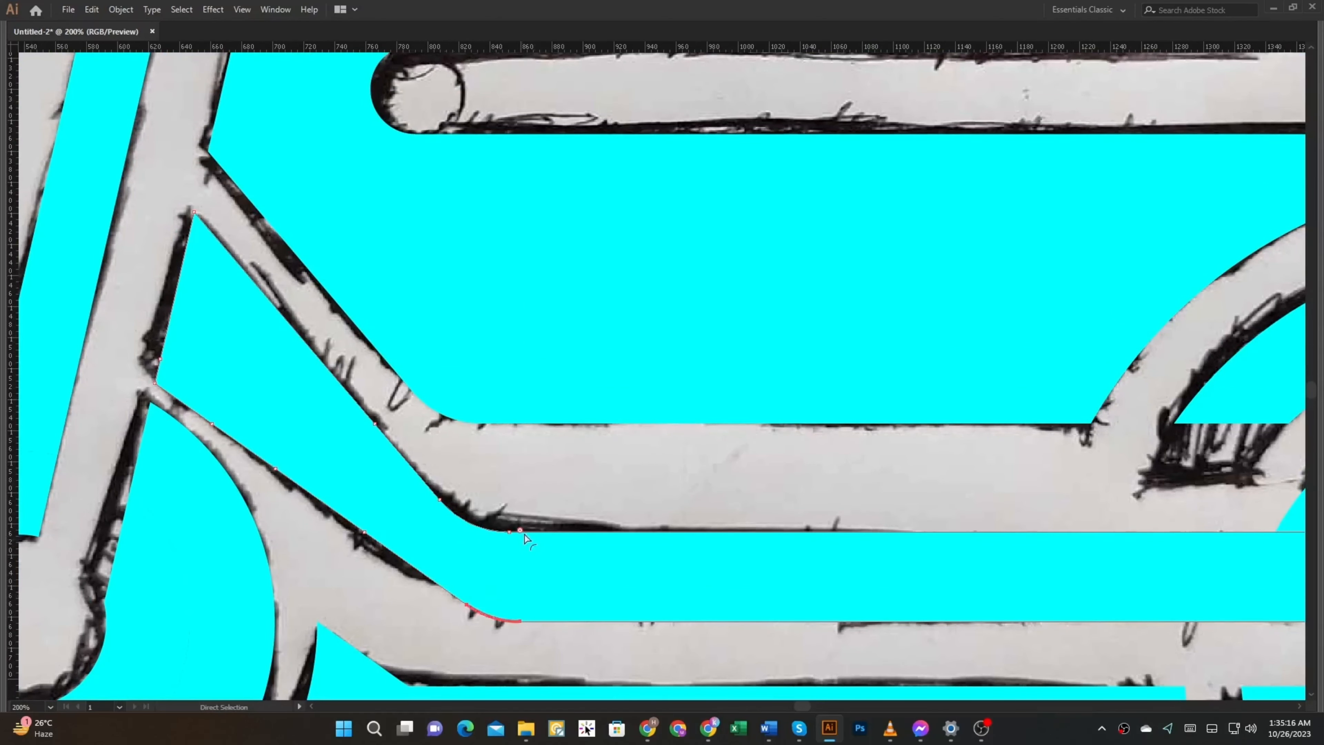
left_click_drag(522, 512, 619, 288)
scroll(580, 507, "down", 2)
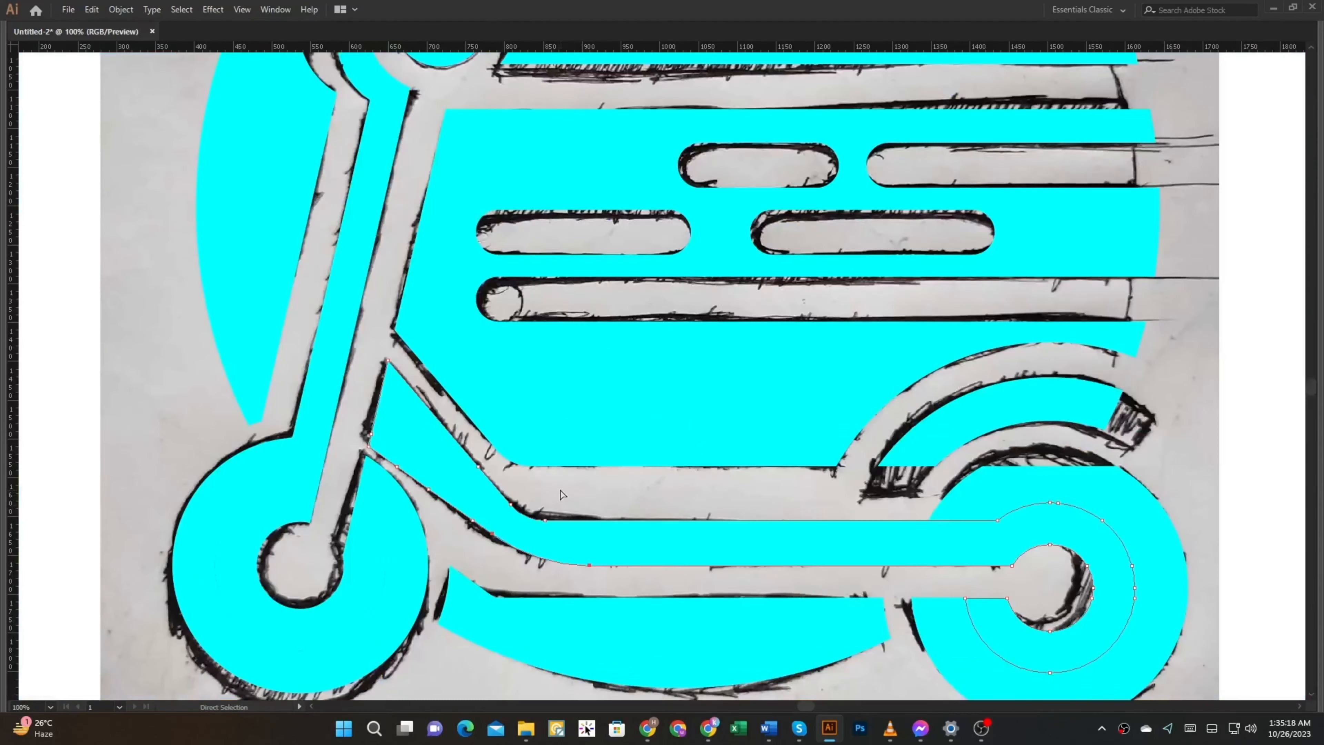
scroll(520, 523, "up", 2)
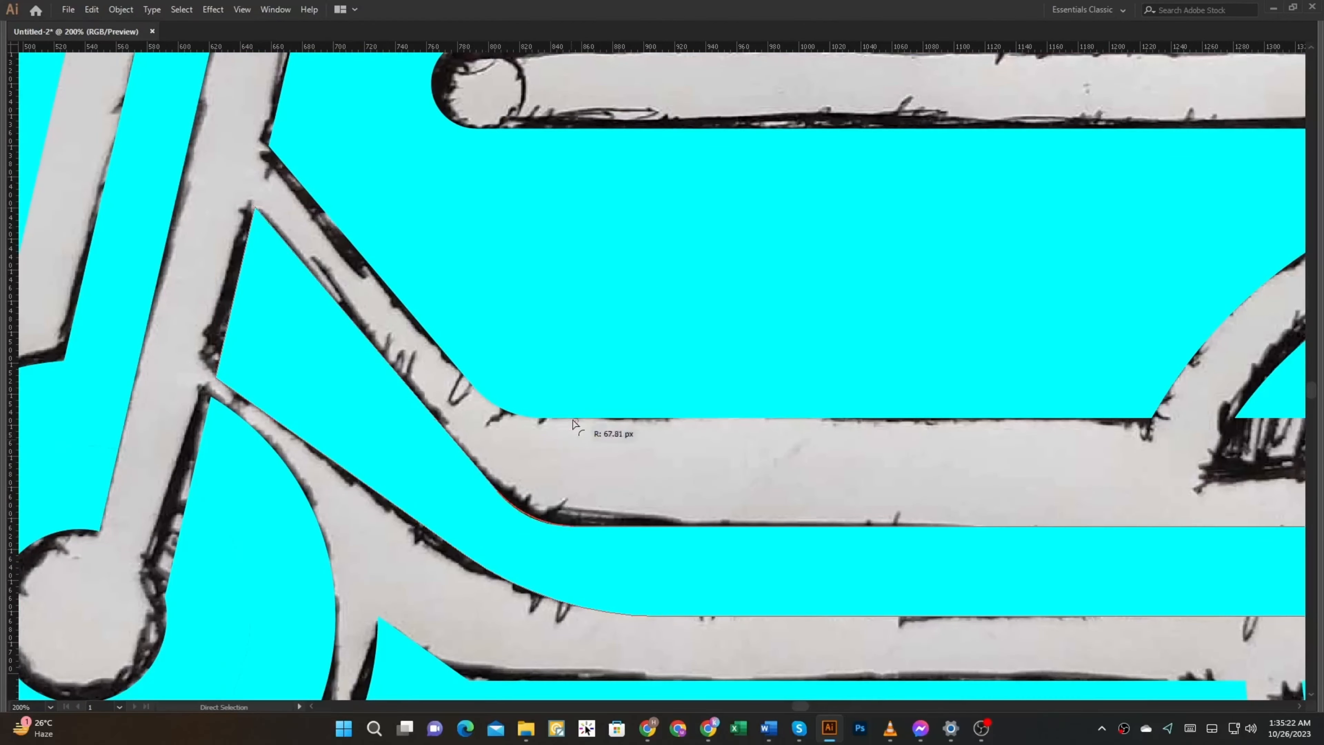
left_click_drag(572, 423, 642, 360)
- Select the front bend corner of the curved piece beneath the footboard and review the whole logo
scroll(664, 579, "down", 2)
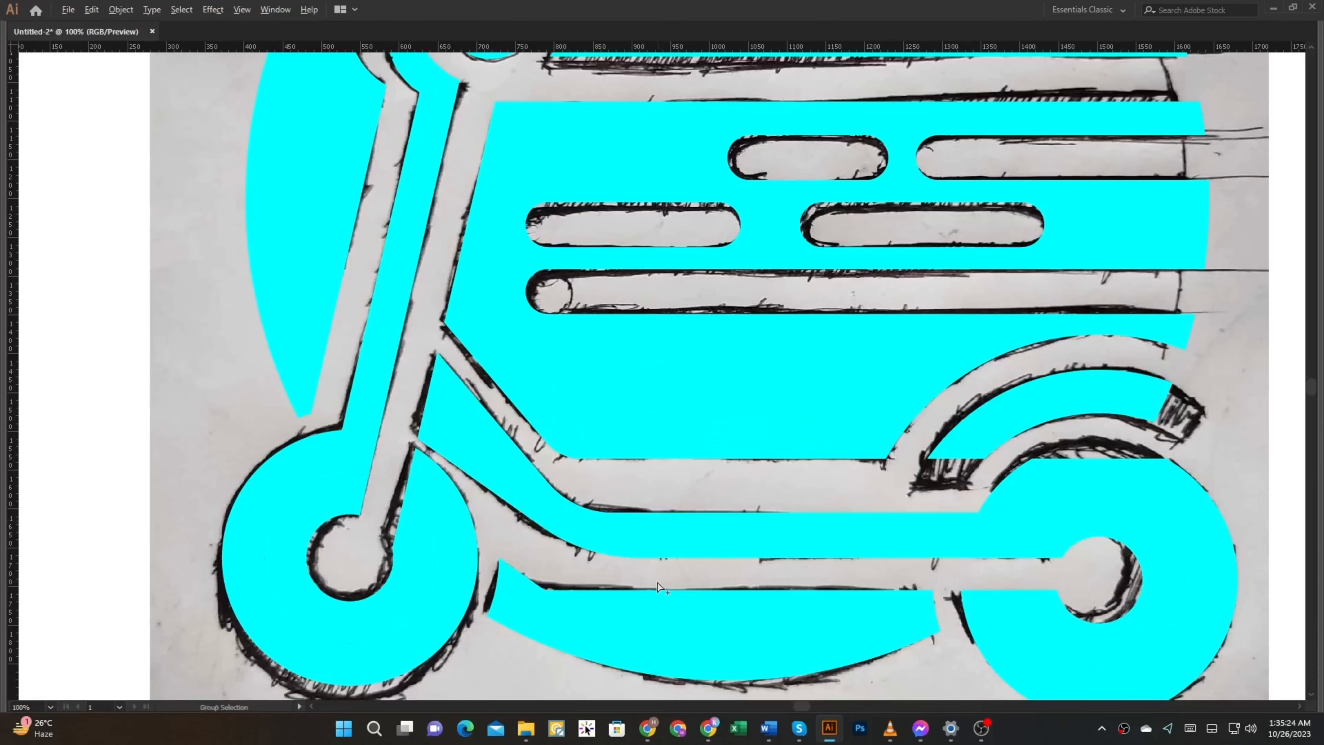
scroll(658, 588, "down", 2)
scroll(499, 593, "up", 3)
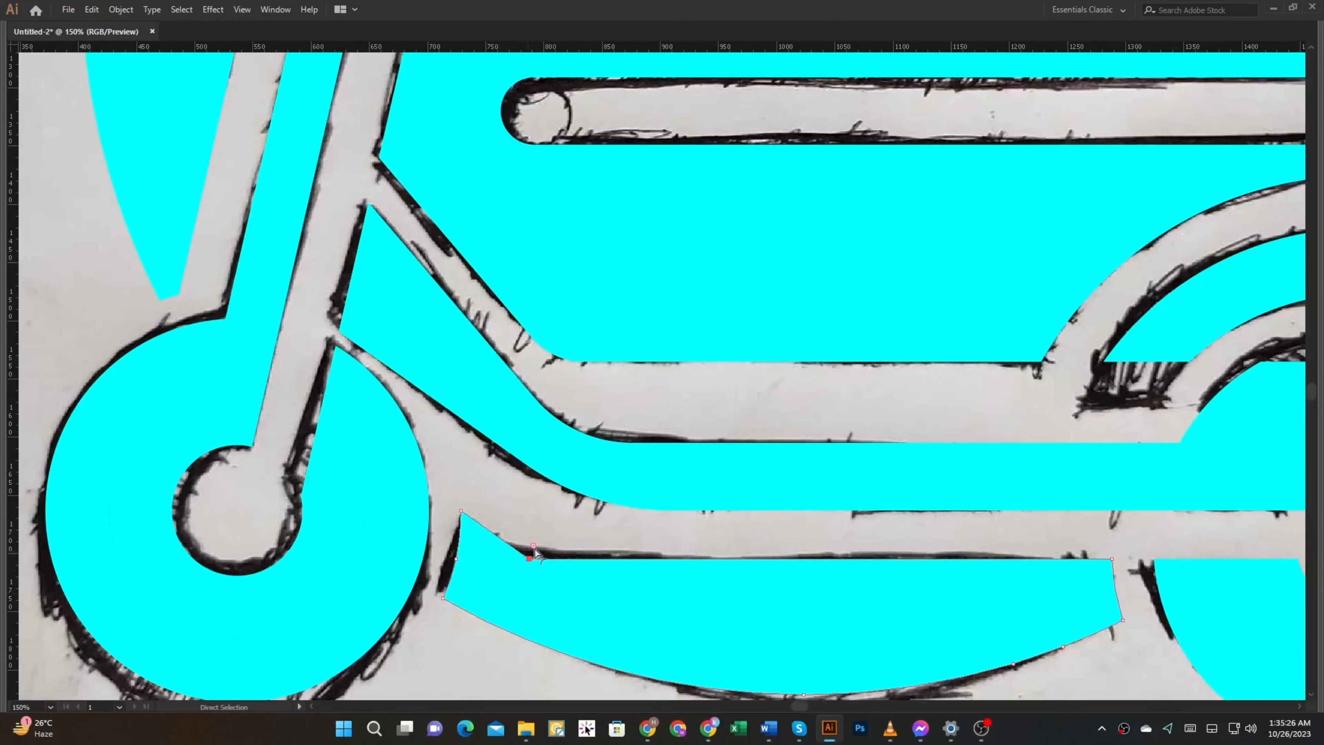
left_click(529, 557)
scroll(535, 536, "down", 3)
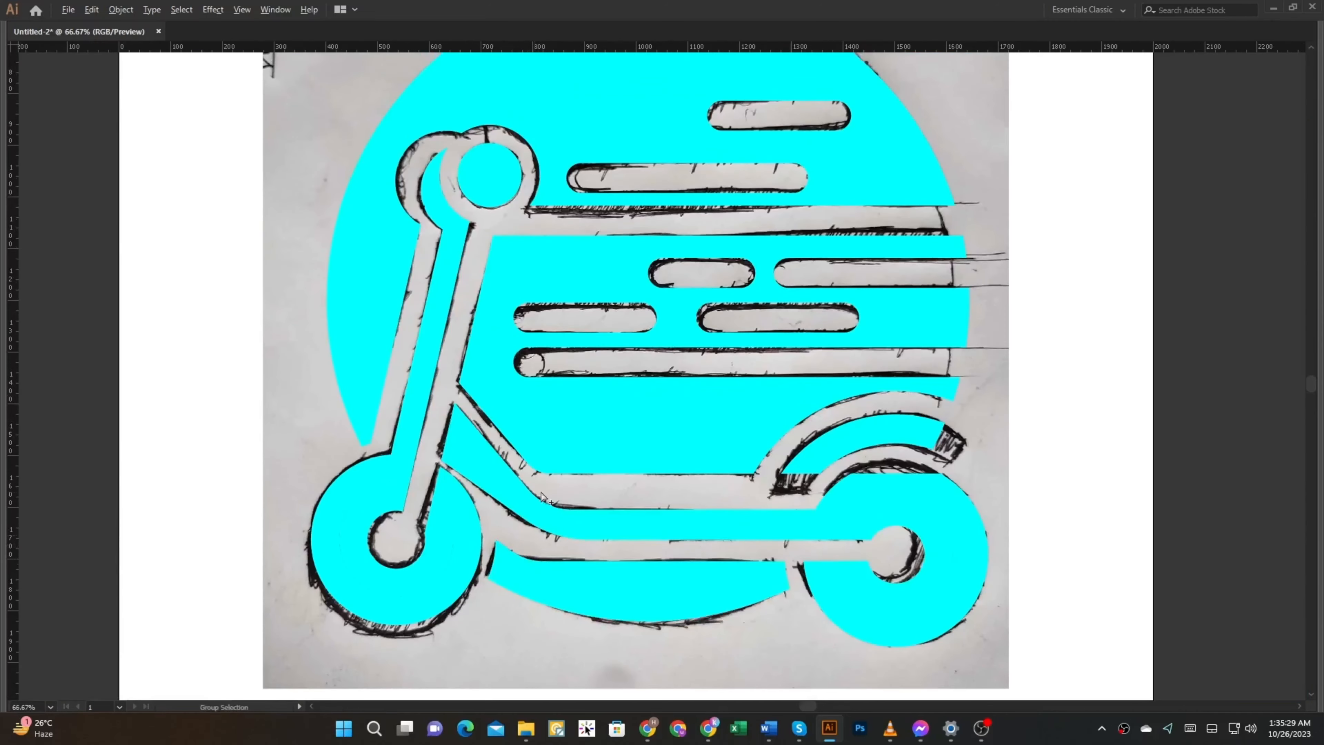
scroll(542, 498, "down", 1)
scroll(581, 581, "down", 2)
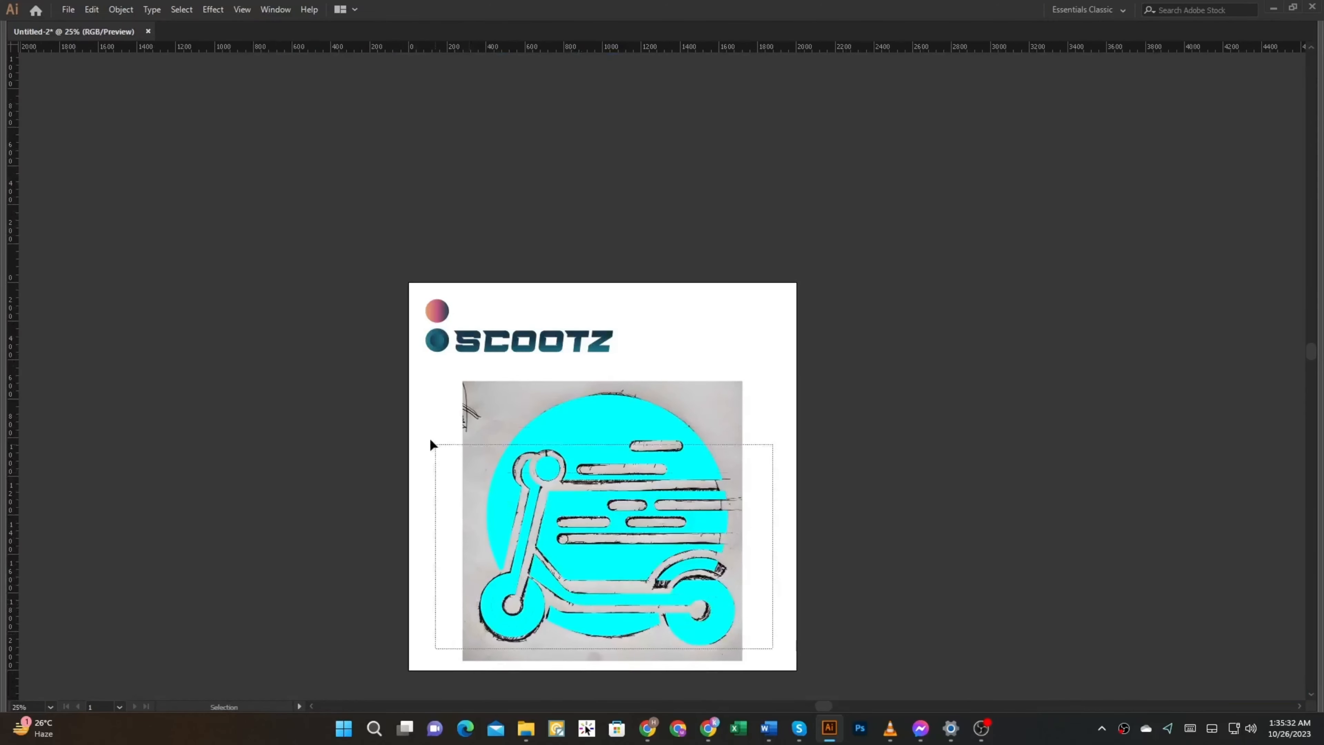
- Select all the traced logo shapes and apply the orange-pink-navy gradient sampled from the circle above the SCOOTZ wordmark
left_click_drag(431, 444, 432, 444)
key("i")
left_click(437, 311)
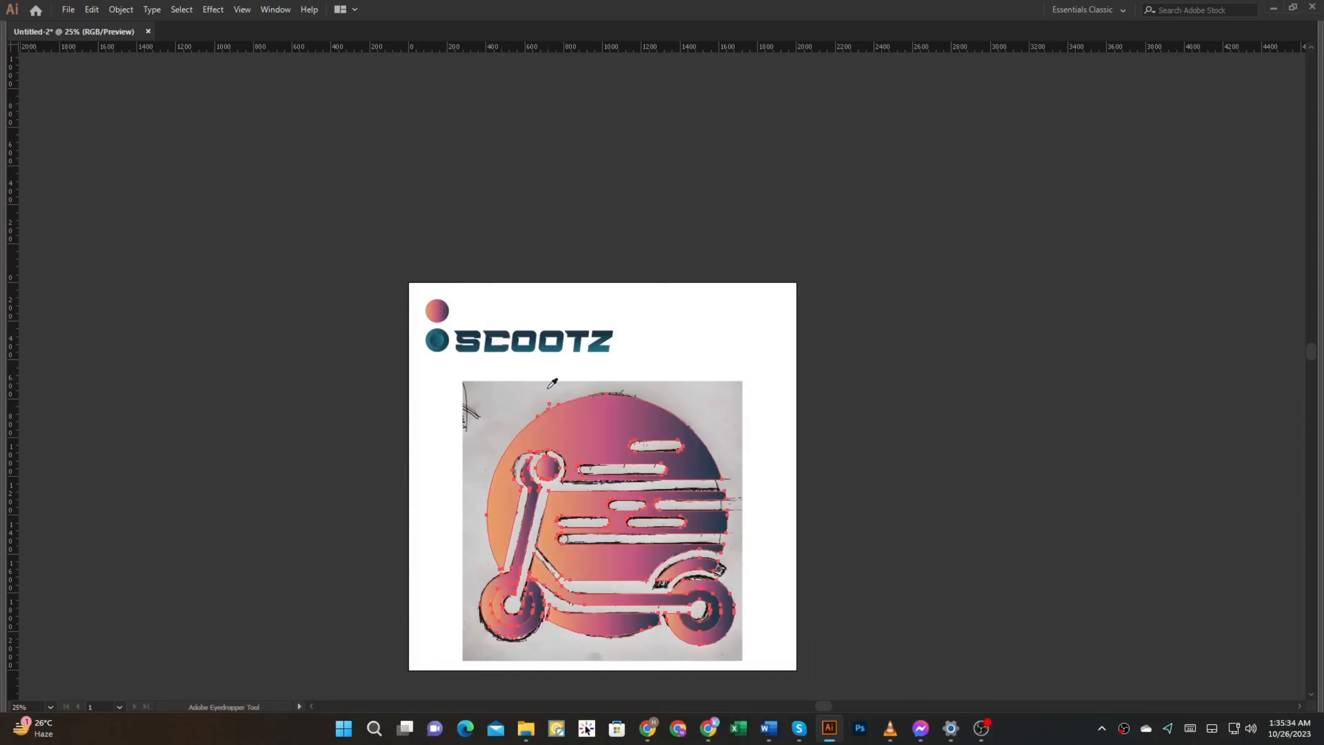
scroll(623, 504, "up", 1)
left_click_drag(623, 503, 652, 392)
key("v")
left_click_drag(839, 570, 230, 265)
key("u")
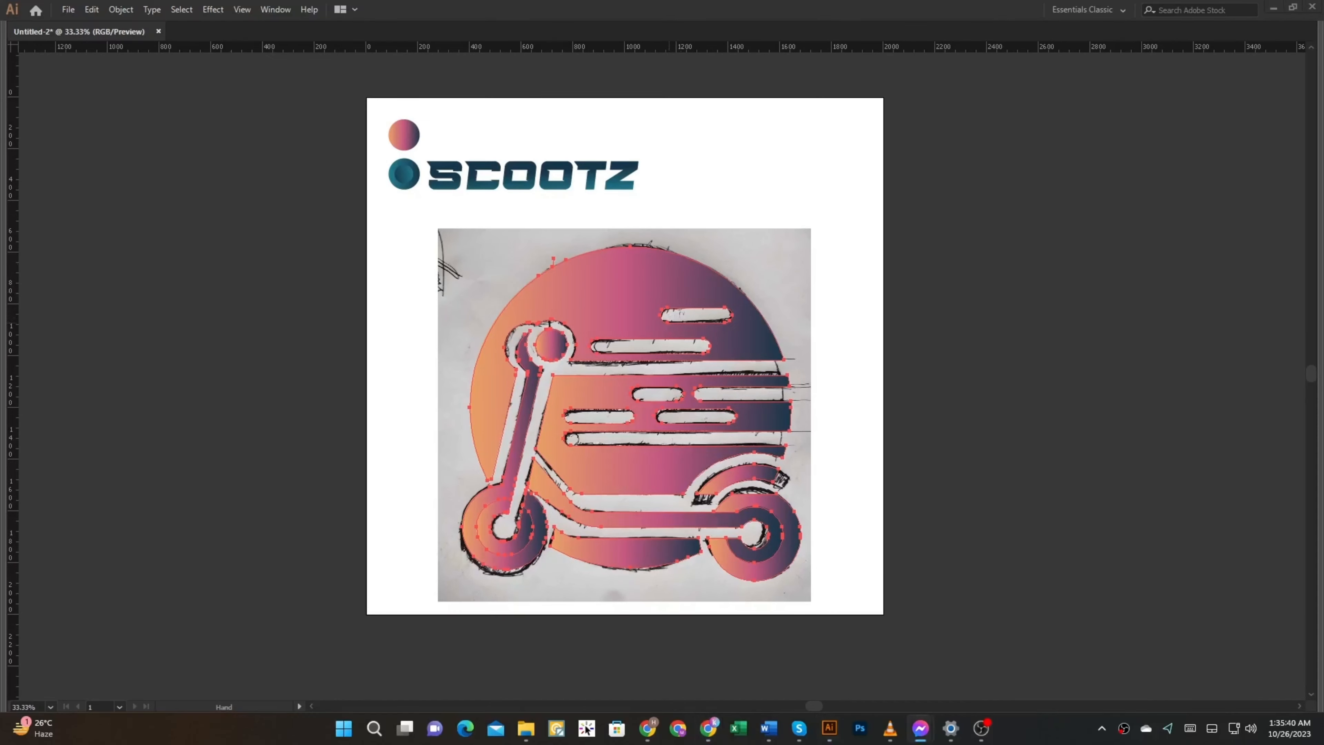
key("v")
key("a")
key("v")
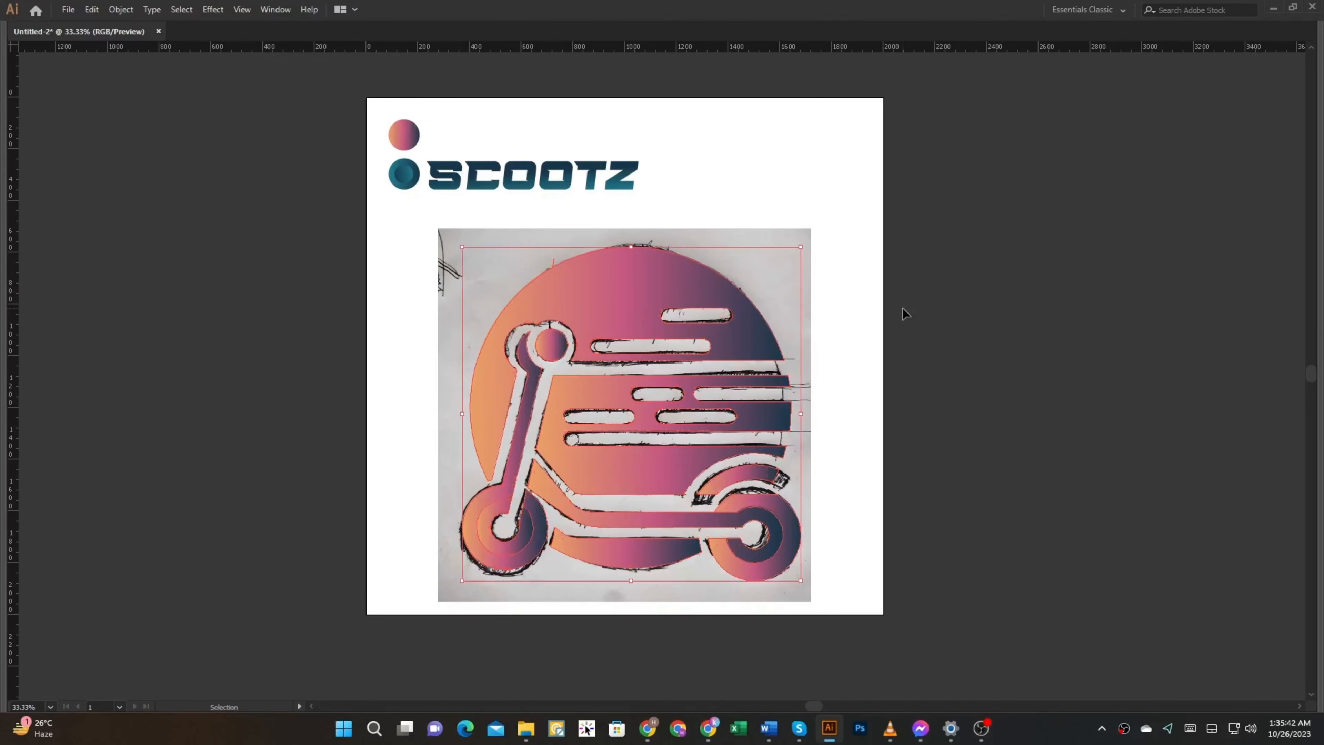
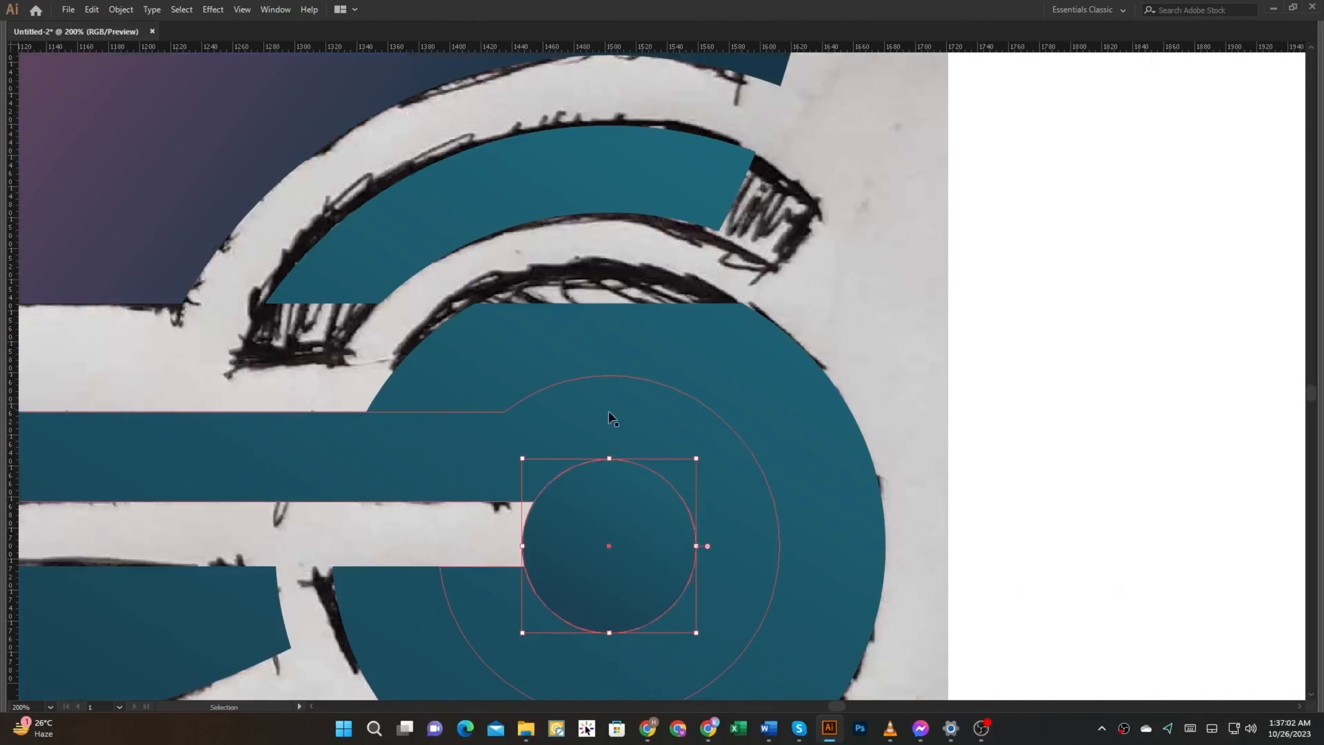
- Cut the hub circle out of the rear wheel and run the rear fender's teal gradient horizontally from front to back
key("shift+m")
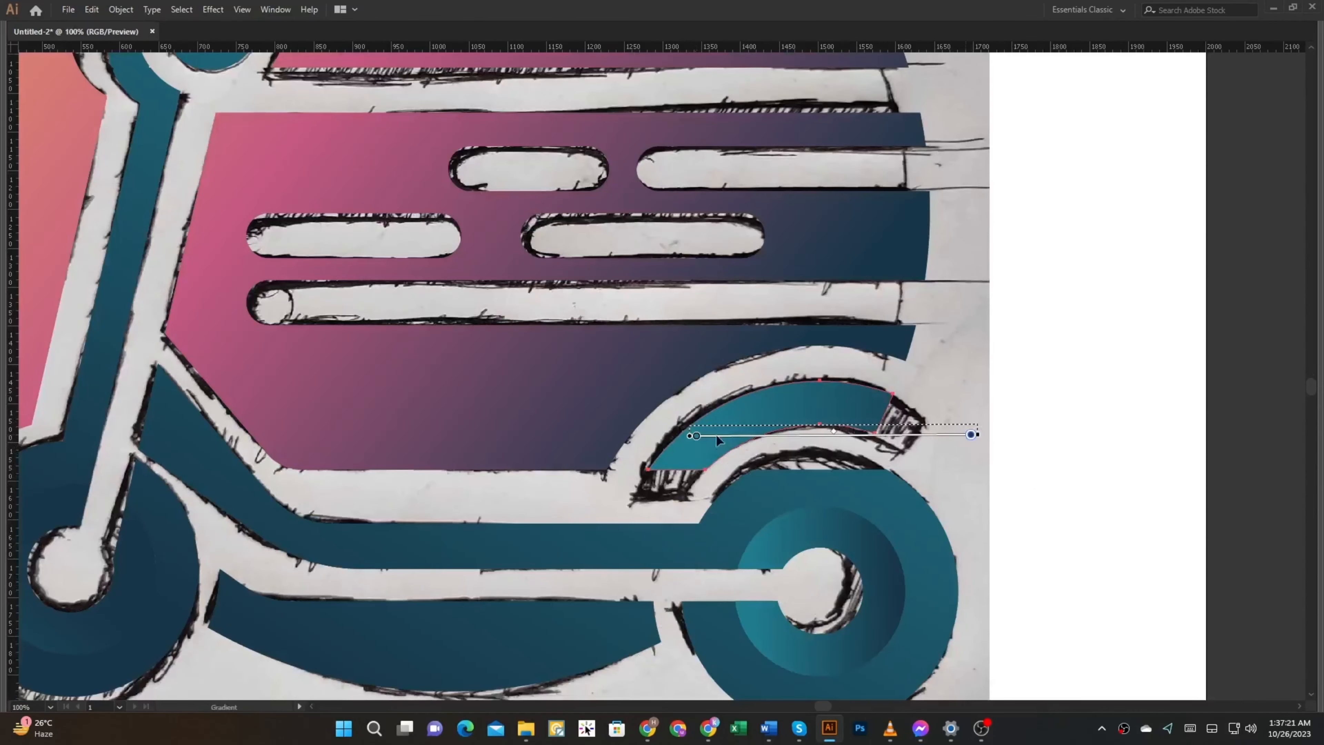
left_click_drag(715, 433, 1058, 425)
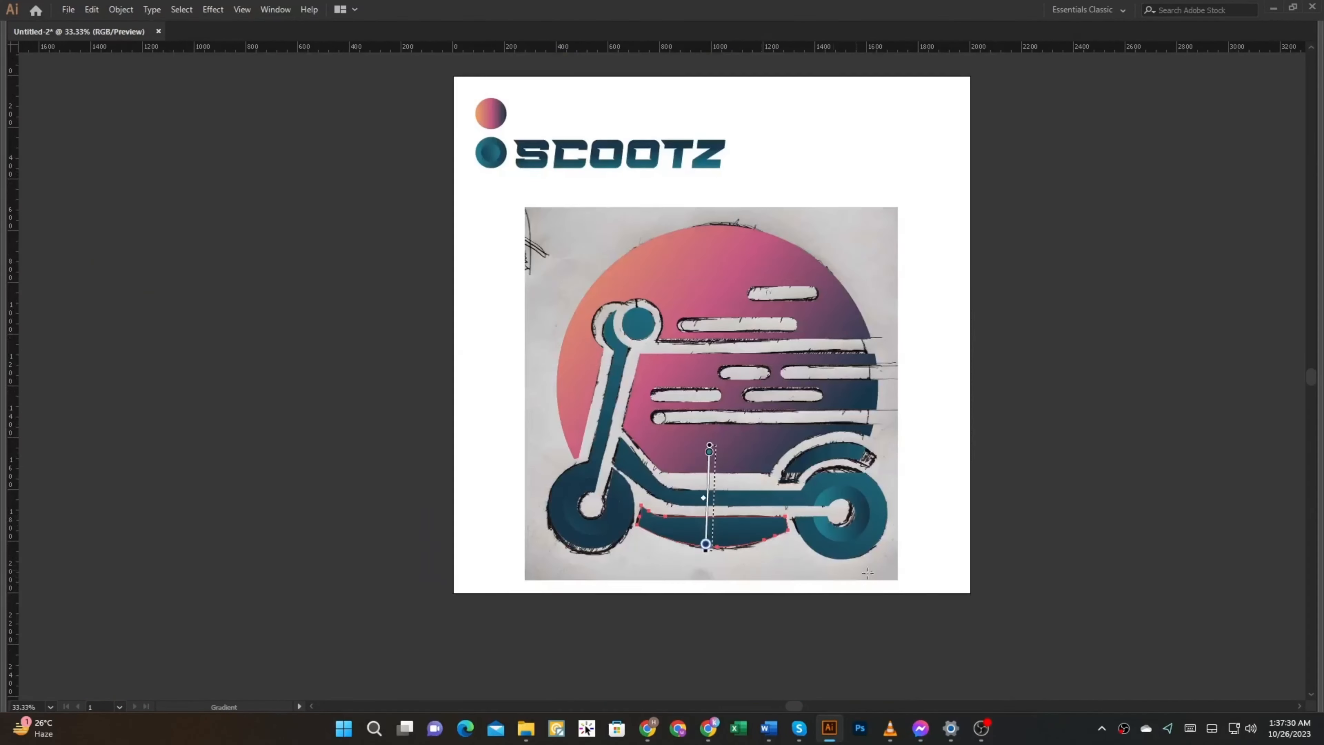
key("v")
- Swap the upper and lower background pieces from a gradient fill to a gradient outline
key("a")
scroll(764, 437, "up", 1)
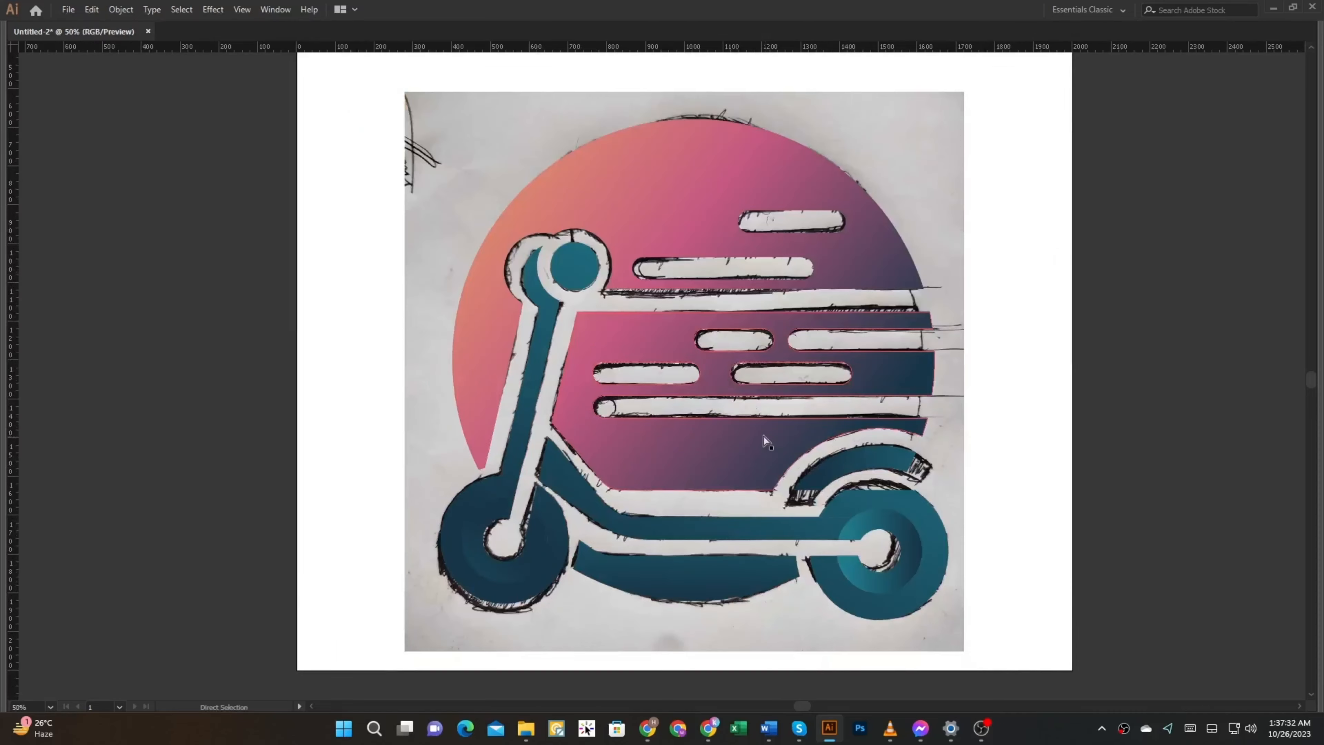
key("shift+x")
left_click(866, 274)
key("shift+x")
left_click(730, 404)
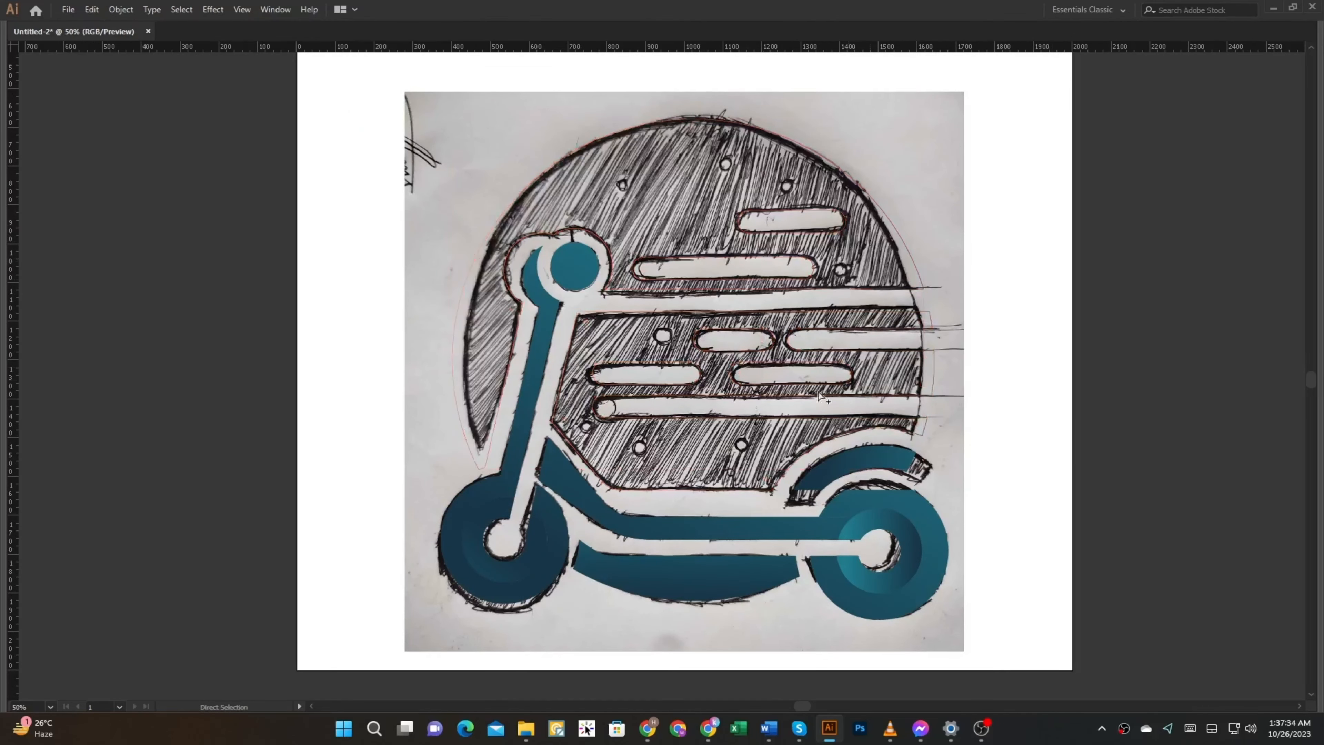
- Draw a gradient-filled circle over the sketched dot near the lower front of the background area
scroll(718, 411, "up", 2)
left_click_drag(718, 411, 705, 462)
scroll(581, 504, "up", 2)
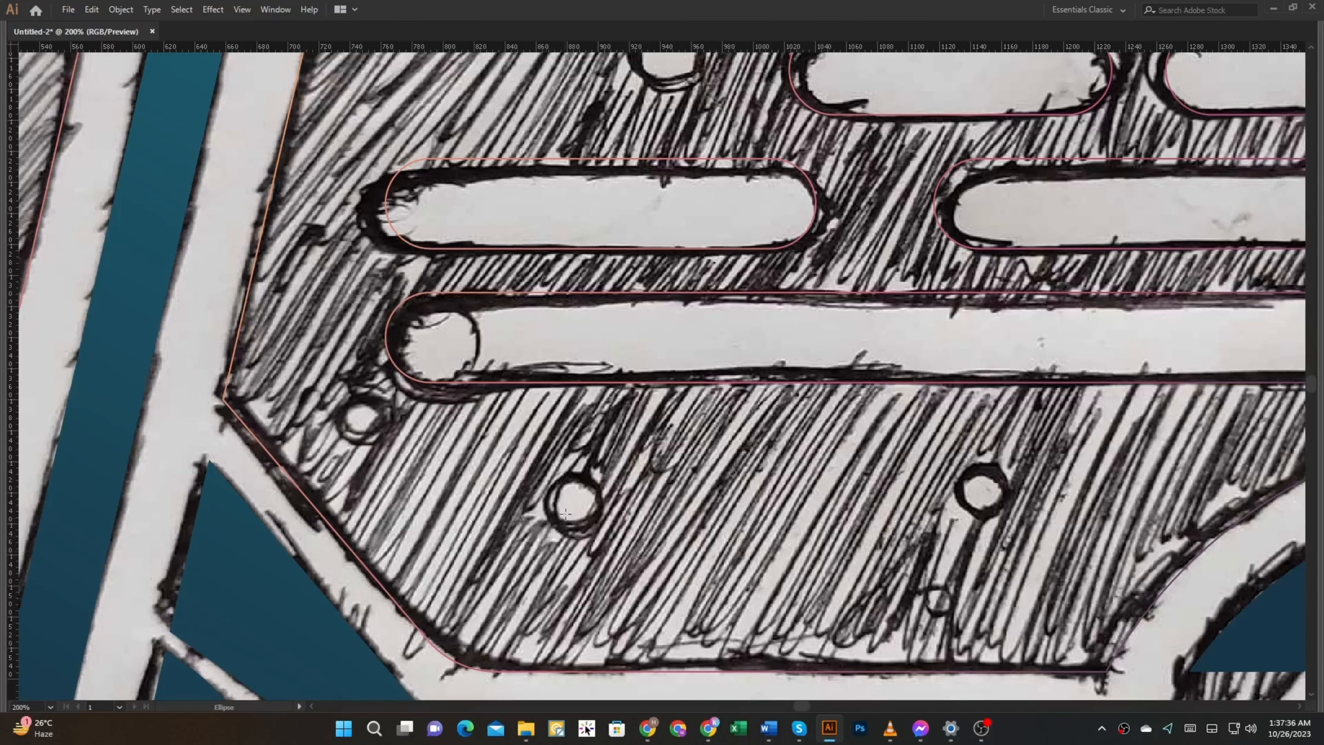
key("shift+x")
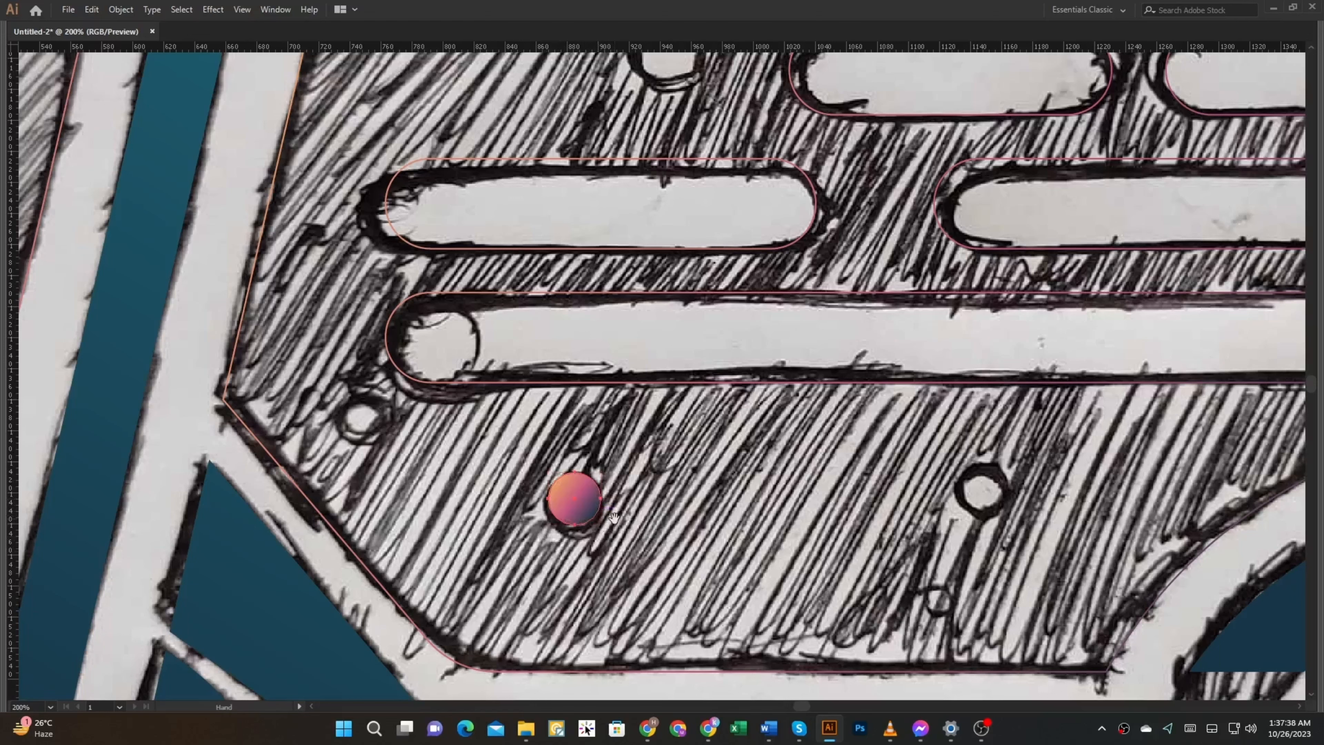
- Copy the circle onto the other three sketched dots in the lower background piece, sizing each copy to its dot
left_click_drag(599, 516, 261, 417)
scroll(544, 519, "up", 1)
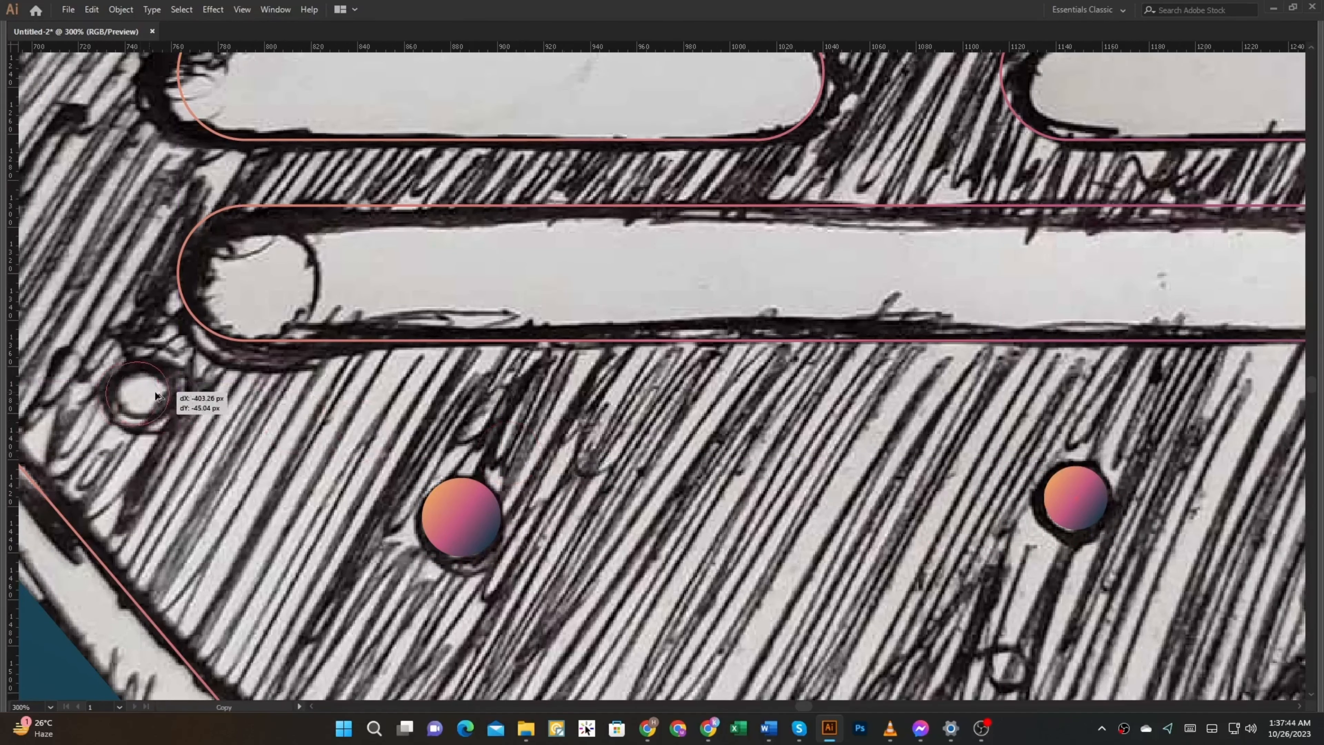
left_click_drag(156, 397, 171, 393)
left_click_drag(146, 367, 762, 288)
scroll(453, 643, "down", 1)
left_click_drag(770, 296, 790, 296)
mouse_move(828, 333)
left_mouse_down()
mouse_move(578, 299)
mouse_move(547, 432)
mouse_move(605, 623)
left_mouse_up()
scroll(579, 299, "down", 1)
- Copy the circle onto the four sketched dots in the upper background piece, sizing each copy to its dot
left_click_drag(558, 584, 919, 285)
scroll(1092, 381, "up", 3)
scroll(1035, 412, "down", 3)
scroll(946, 279, "up", 4)
scroll(920, 285, "down", 2)
left_click_drag(1048, 443, 833, 328)
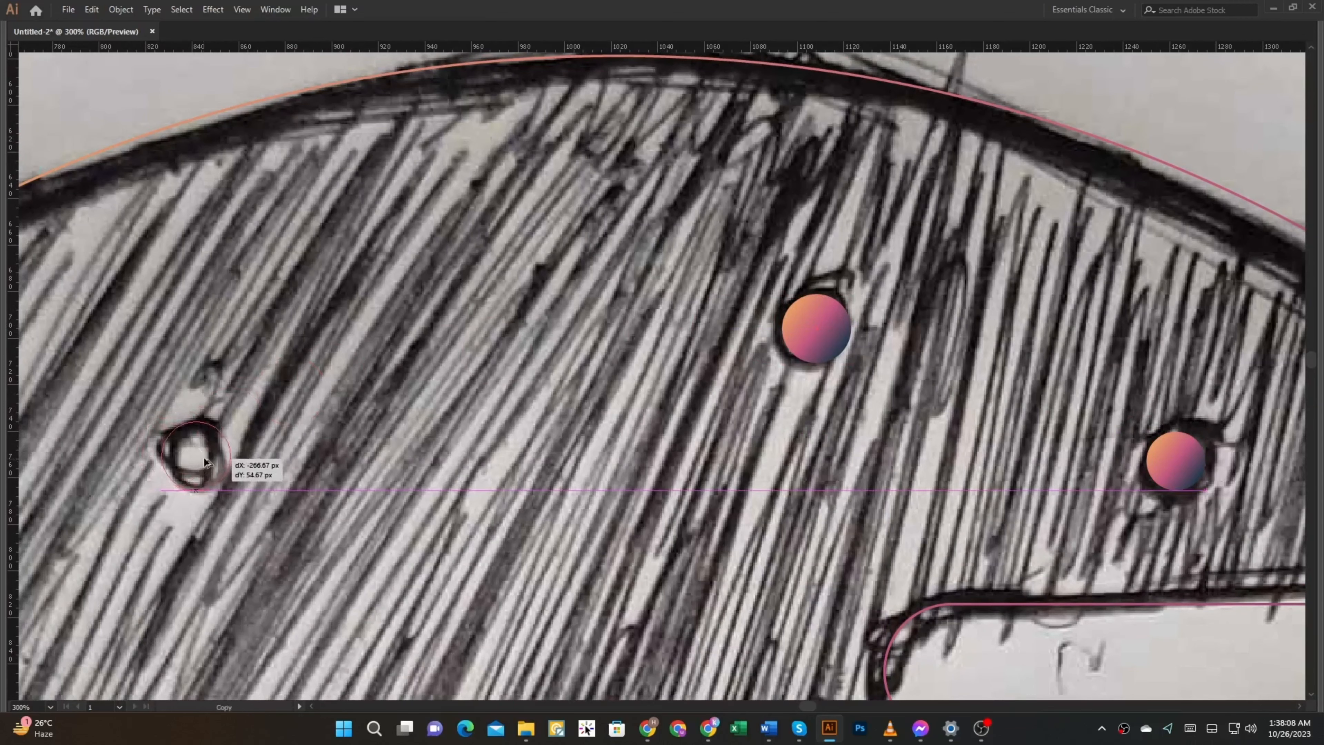
scroll(245, 466, "up", 3)
mouse_move(203, 462)
left_mouse_down()
mouse_move(252, 446)
mouse_move(223, 445)
left_mouse_up()
scroll(241, 447, "down", 7)
left_click_drag(323, 440, 516, 292)
- Select the outlined background pieces and swap their gradient stroke back to a fill
scroll(583, 286, "down", 2)
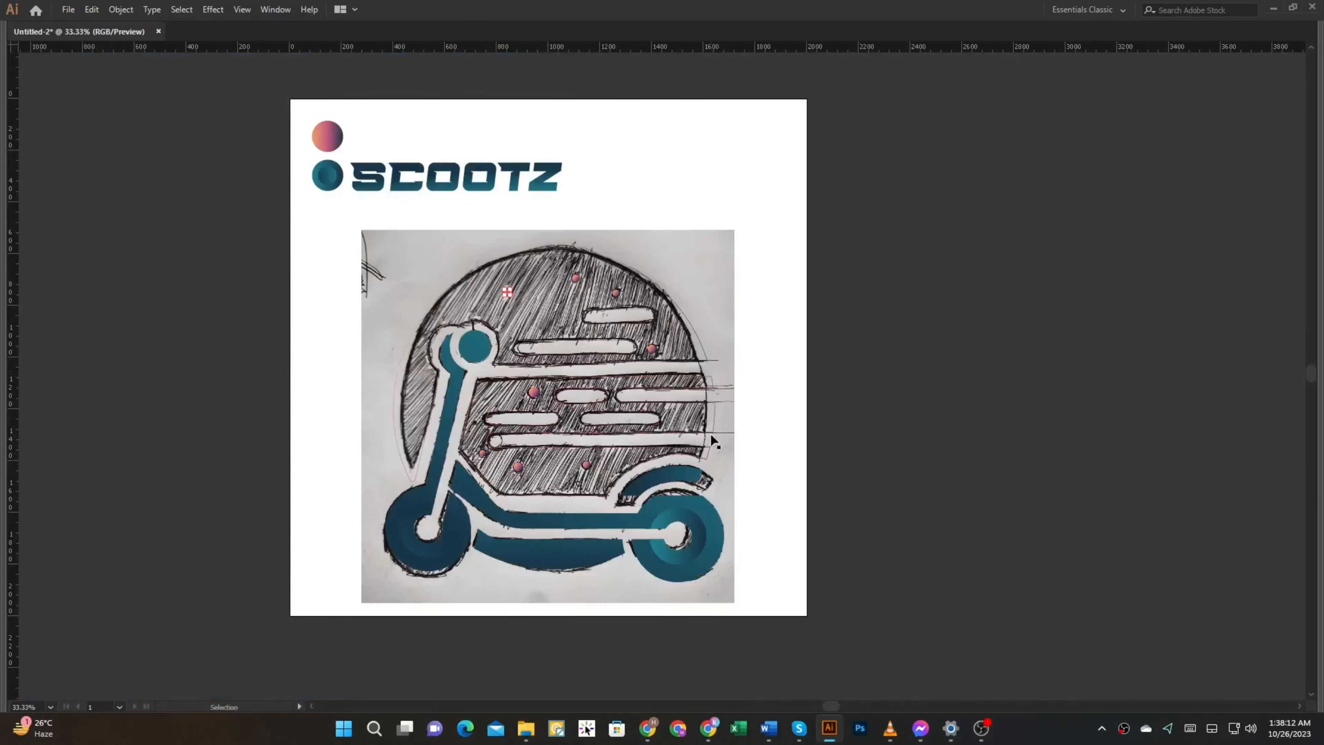
left_click(706, 391)
scroll(701, 384, "up", 2)
left_click_drag(719, 311, 696, 324)
key("ctrl+z")
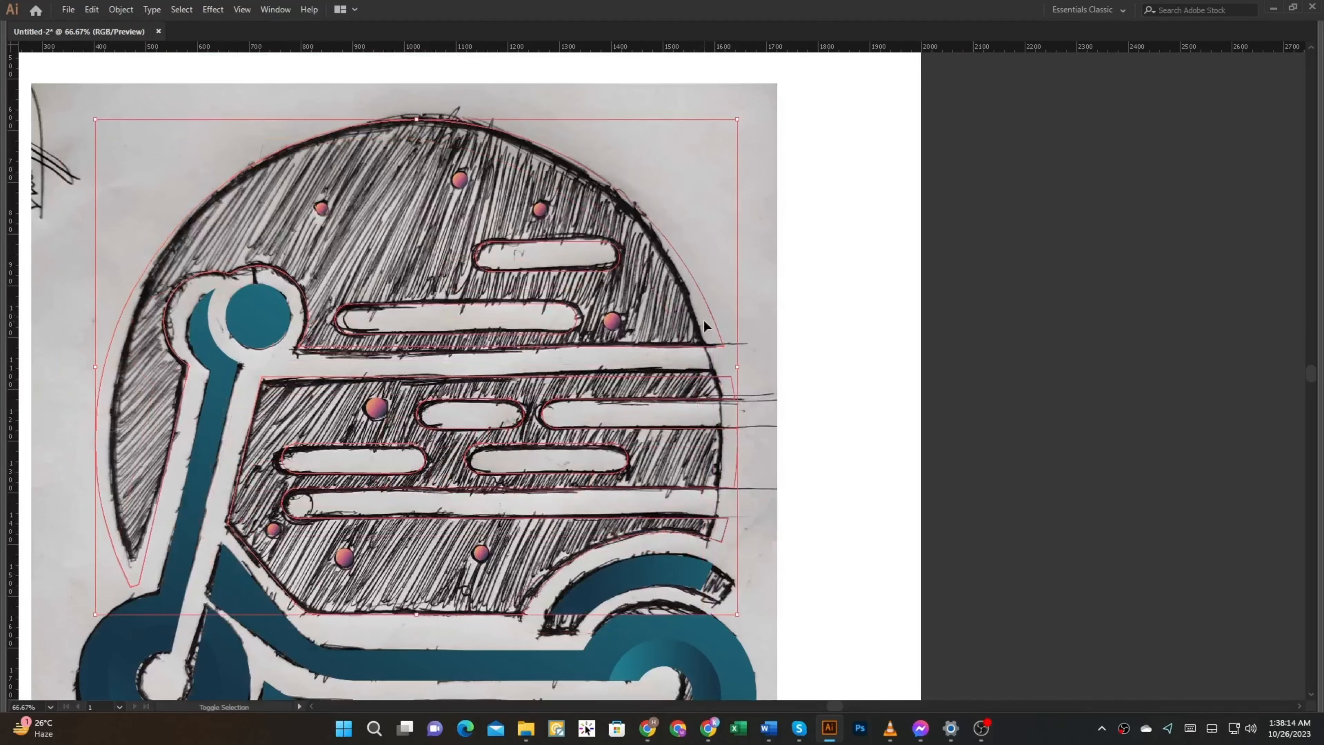
key("shift+x")
- Cut the four small circles out of the lower background piece with Shape Builder
key("shift+m")
scroll(332, 556, "up", 2)
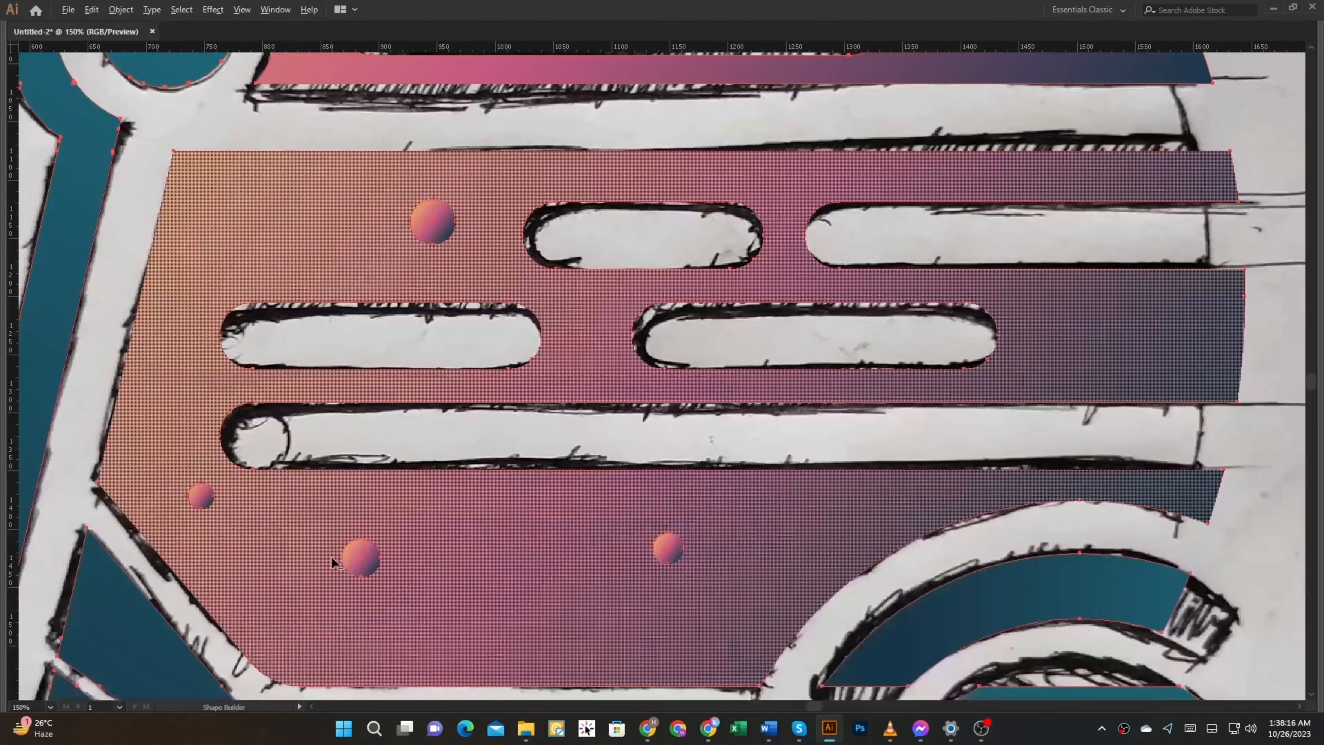
left_click(361, 556, "alt")
left_click(200, 495, "alt")
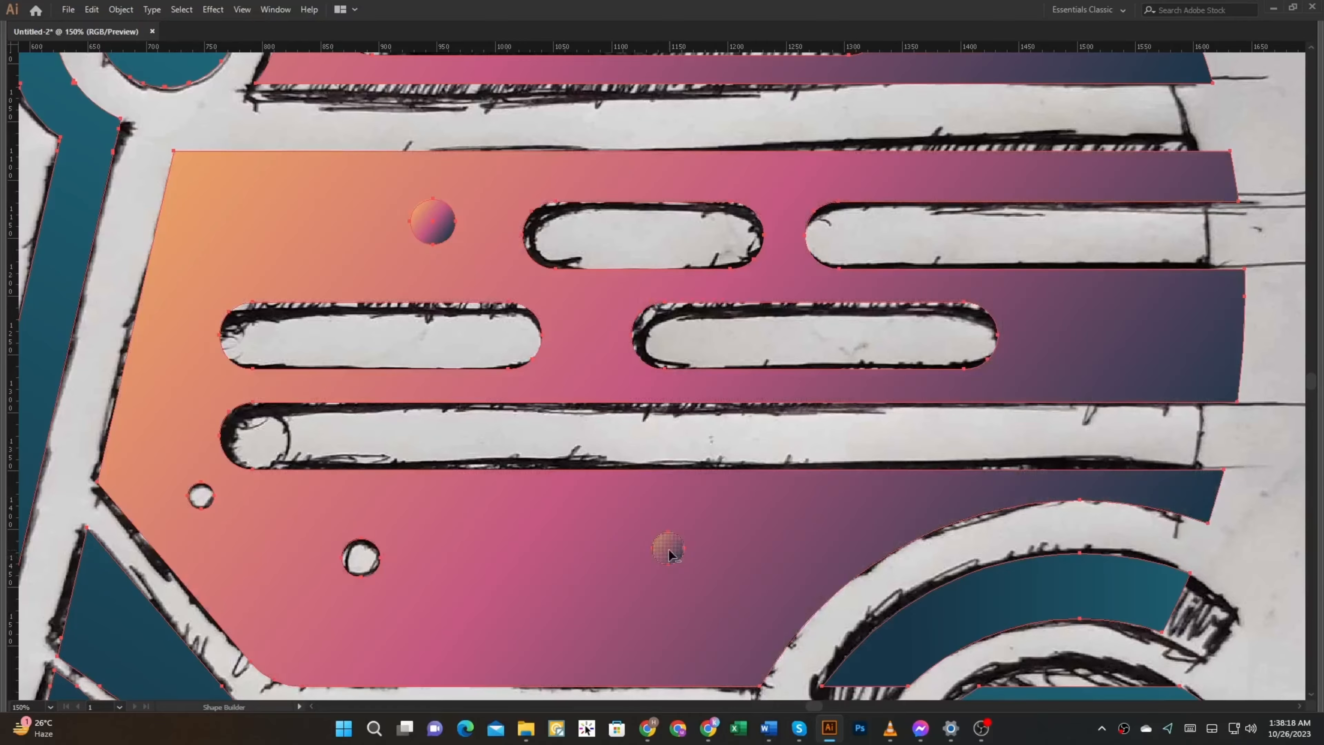
left_click(669, 547, "alt")
left_click(433, 221, "alt")
- Cut the four small circles out of the upper background piece with Shape Builder
scroll(633, 170, "up", 5)
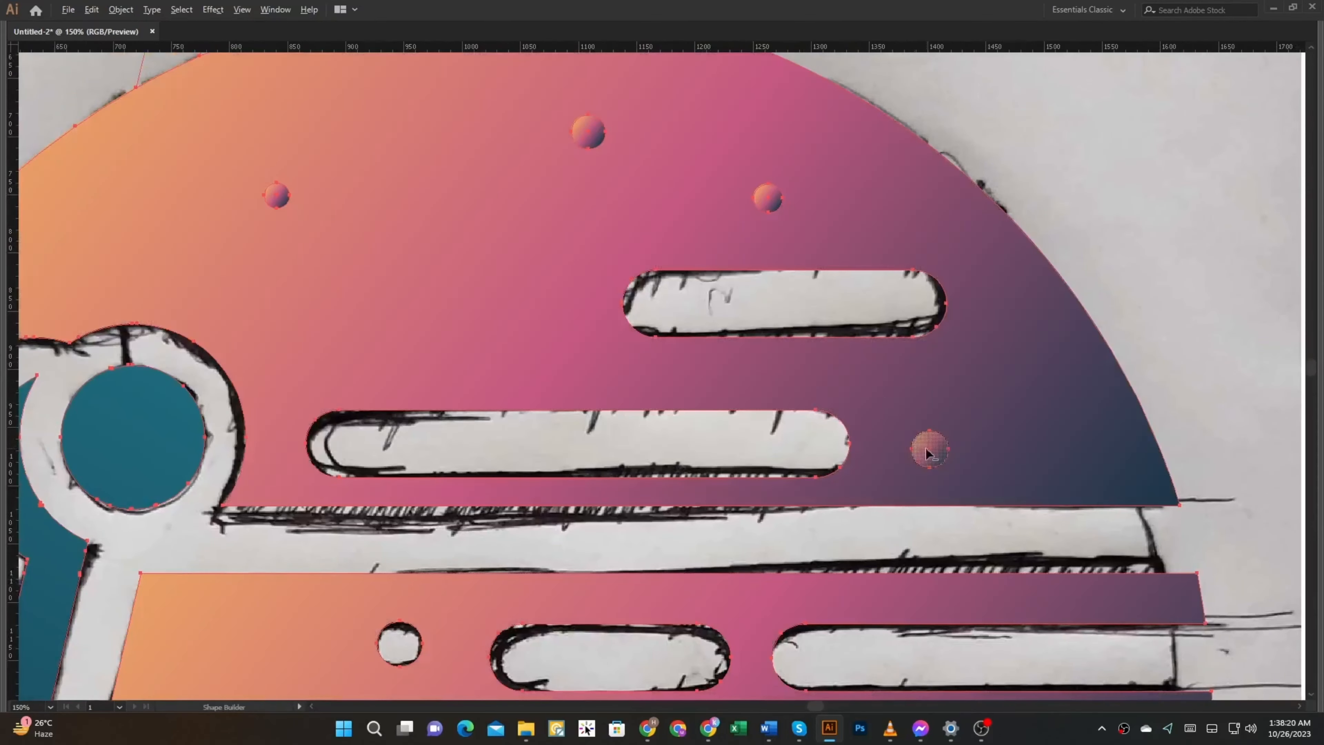
left_click(929, 449, "alt")
left_click(767, 198, "alt")
left_click(588, 131, "alt")
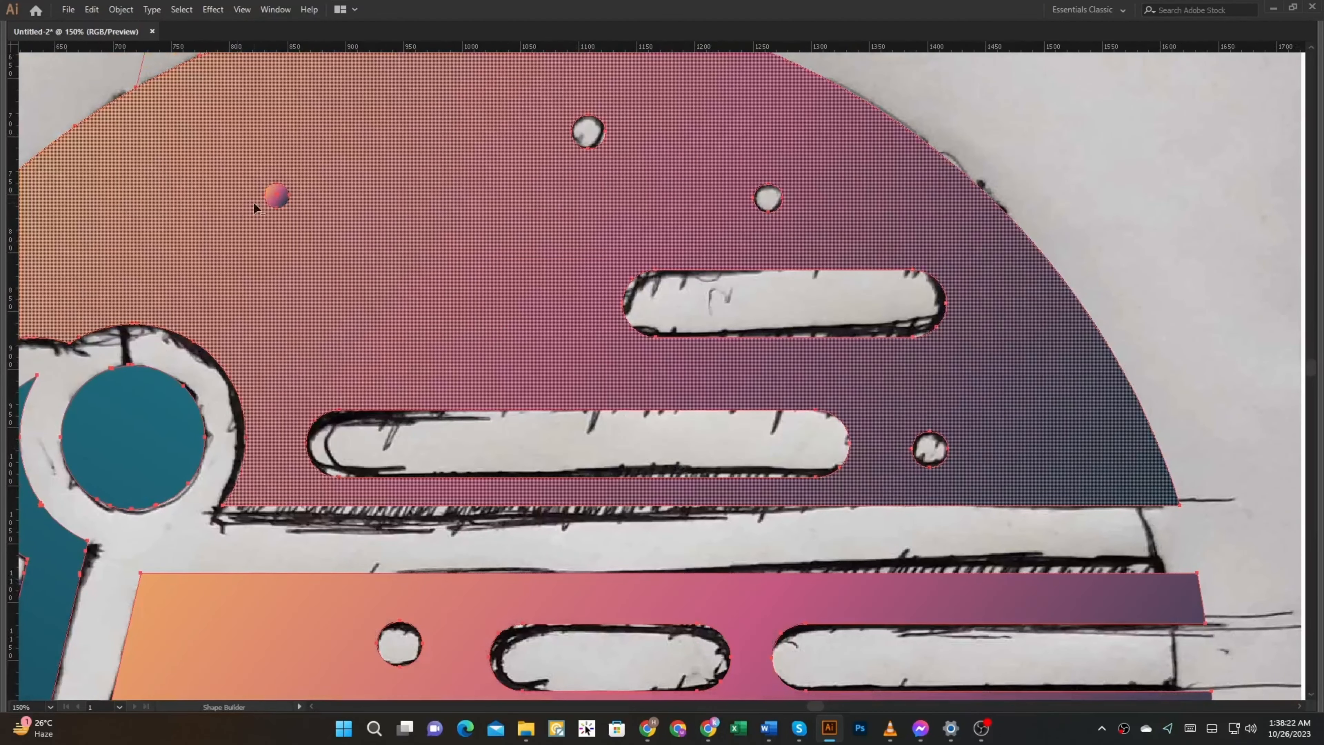
left_click(276, 195, "alt")
- Select all the logo shapes, group them, and bring back the hidden workspace panels
scroll(488, 203, "down", 4)
key("v")
left_click_drag(725, 540, 149, 148)
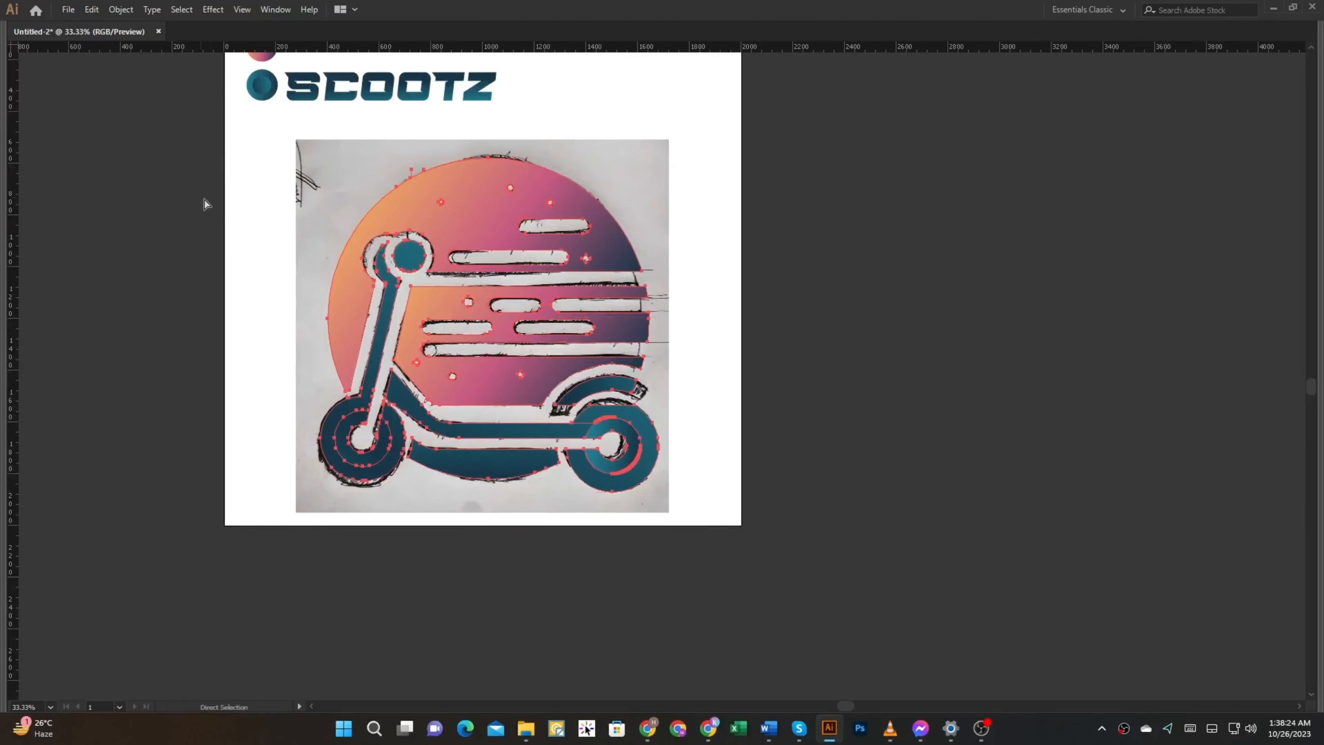
key("ctrl+g")
key("Tab")
- Redirect the handlebar circle's teal-to-navy gradient diagonally from its upper left to its lower right at -61.1°
scroll(378, 266, "up", 4)
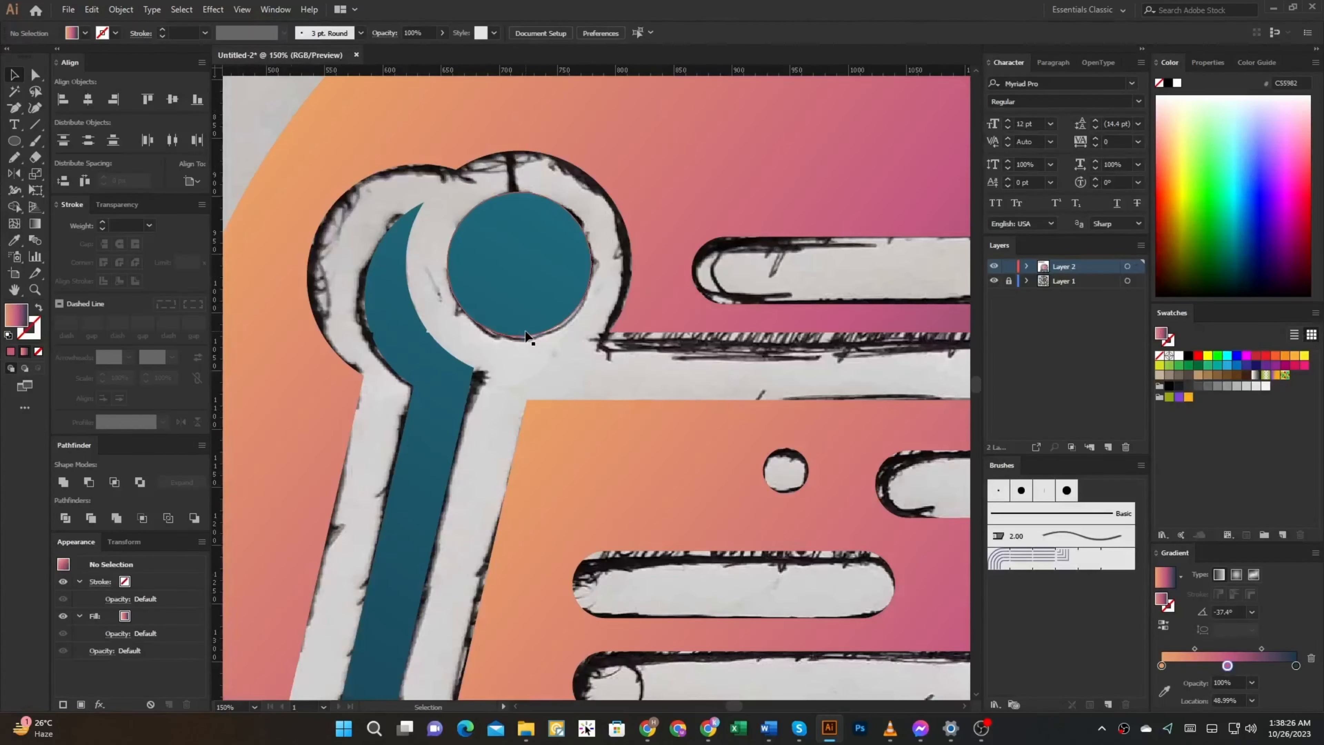
key("a")
left_click(506, 272)
scroll(505, 271, "down", 2)
scroll(505, 272, "up", 2)
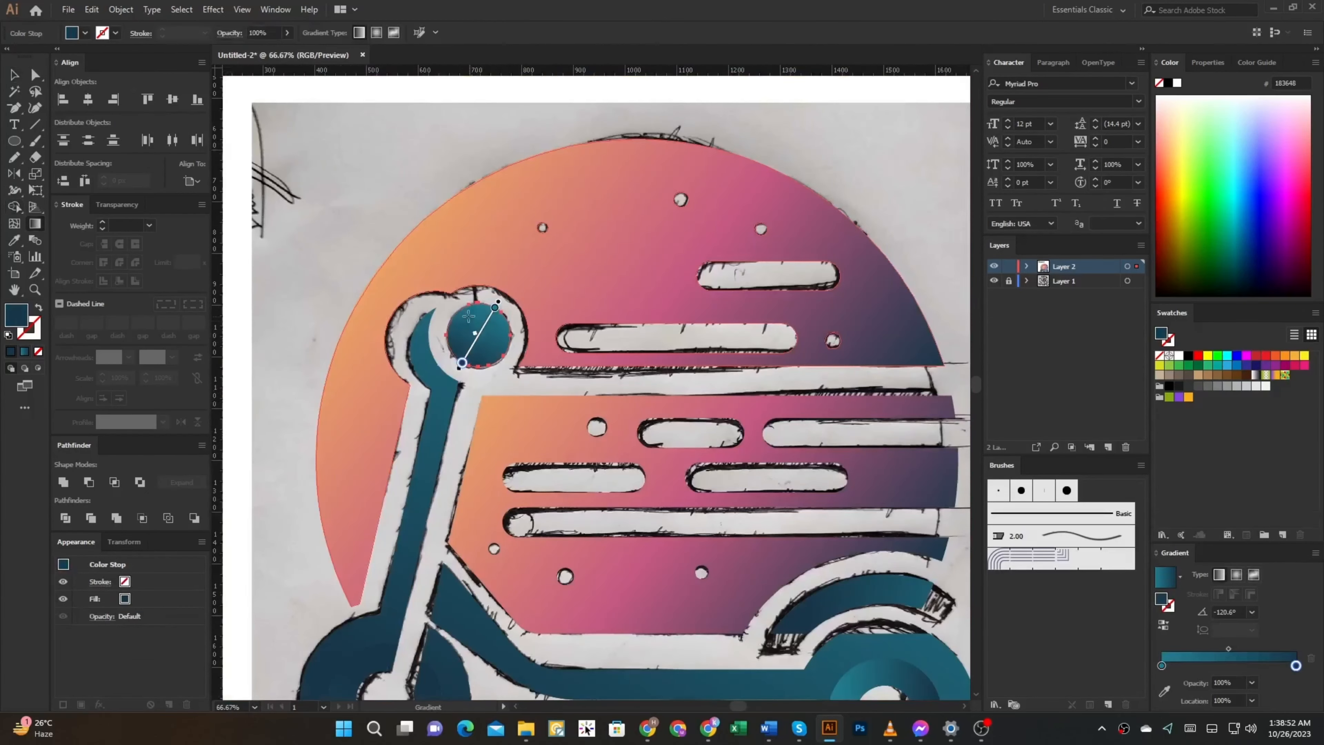
left_click_drag(468, 316, 497, 373)
key("a")
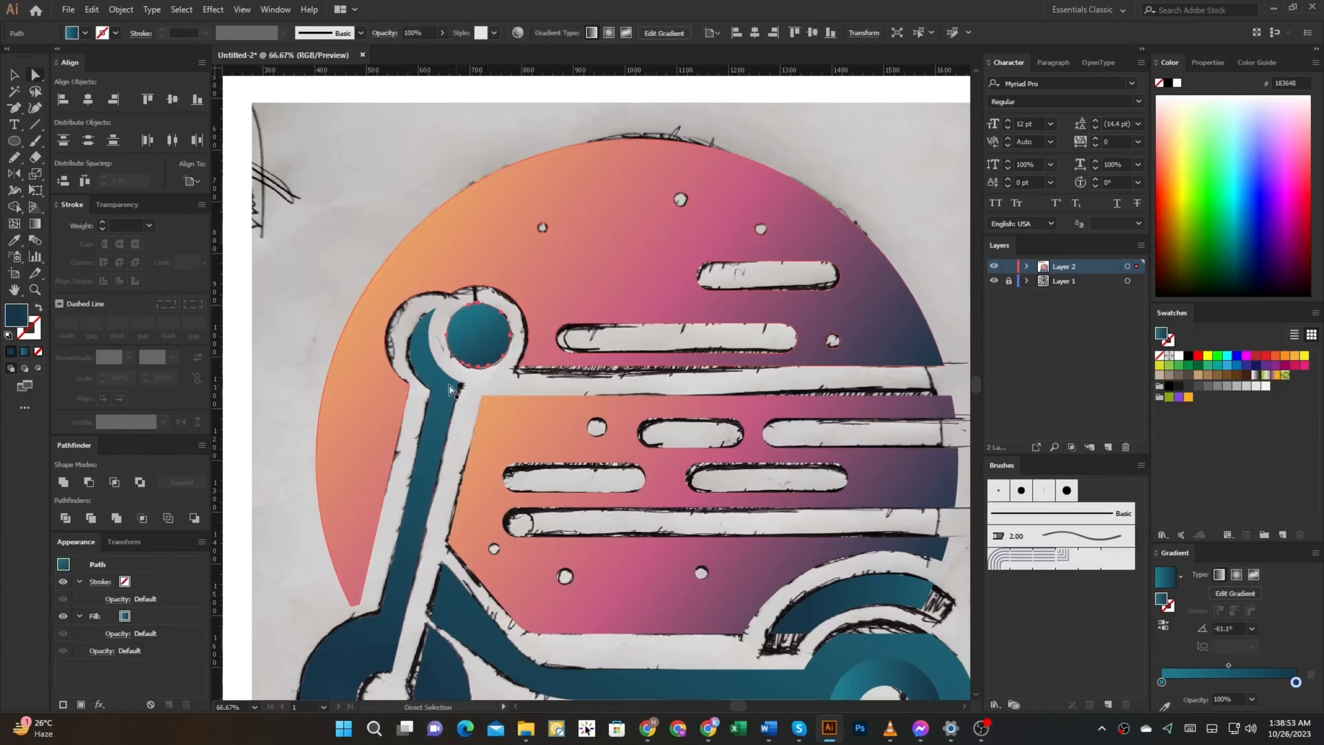
- Add the stem, footboard, both wheels and rear fender to the handlebar circle selection and open their gradients for editing
left_click(446, 386, "shift")
scroll(448, 387, "down", 3)
scroll(448, 505, "up", 2)
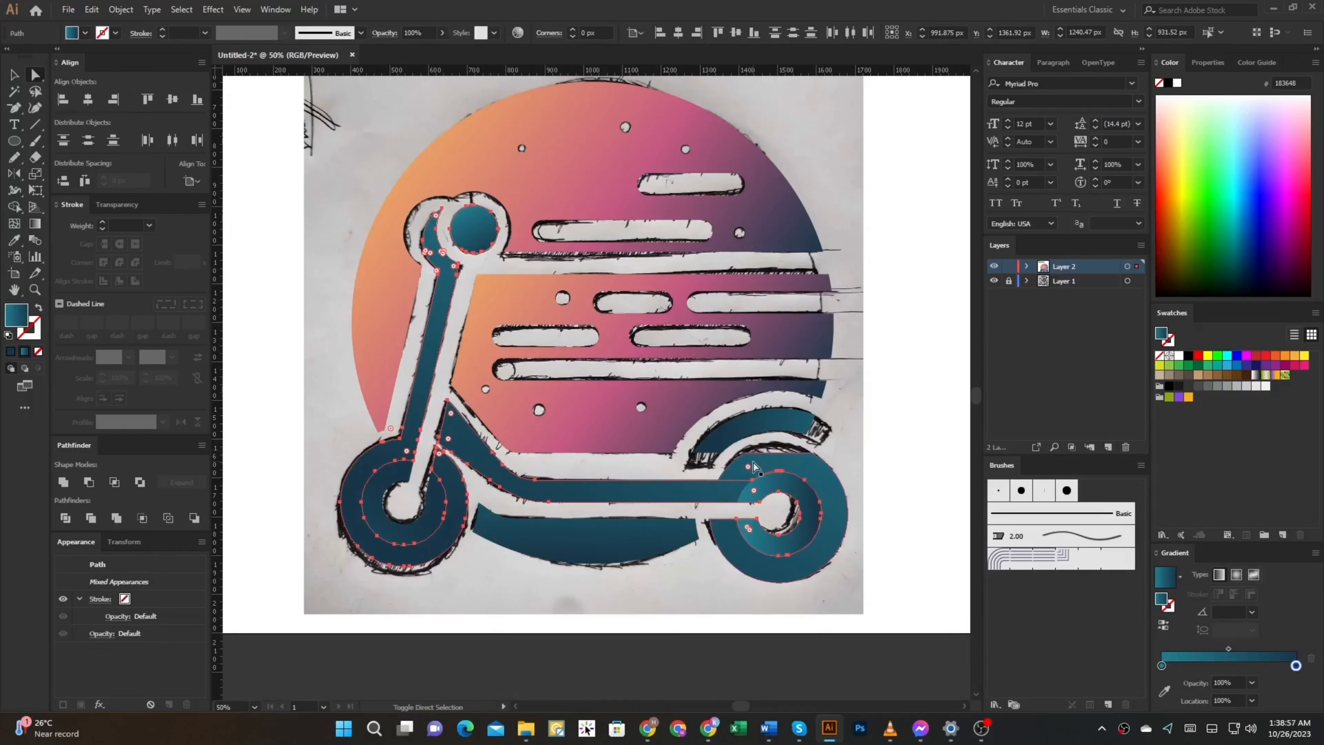
key("g")
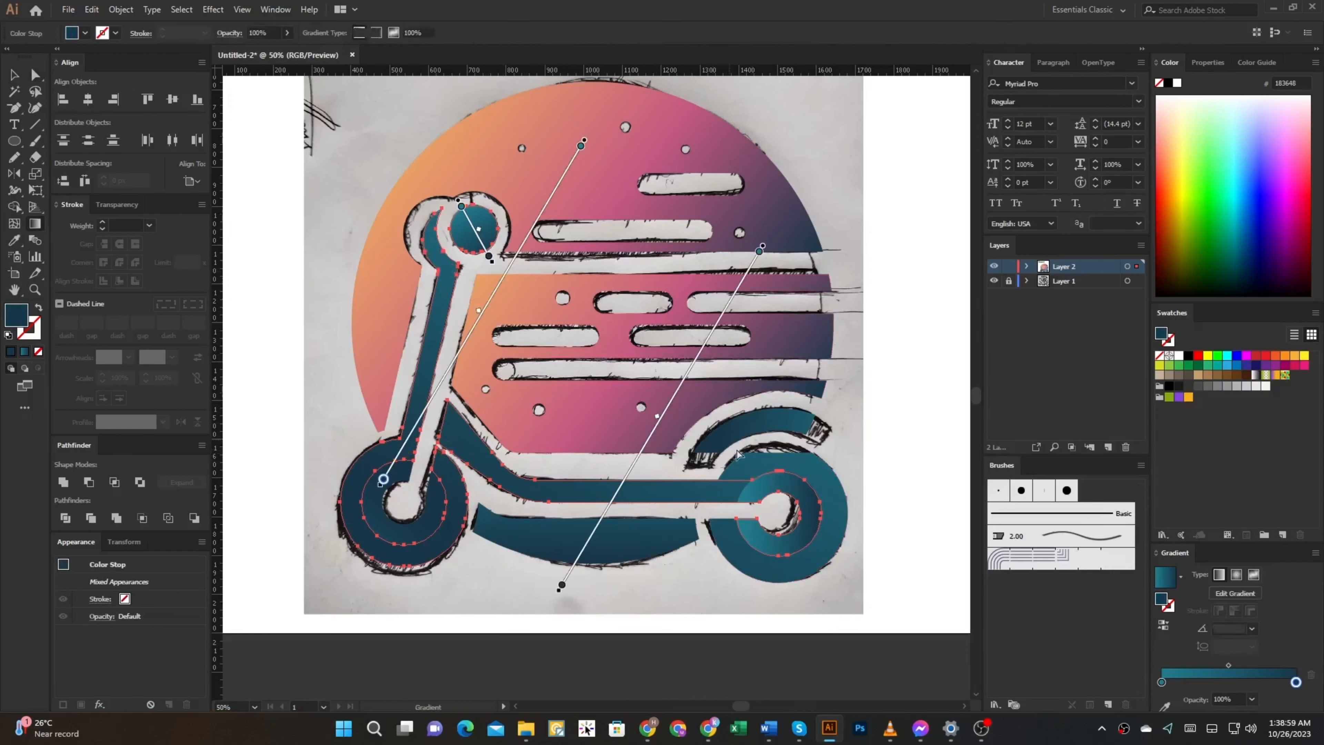
key("a")
left_click(750, 462, "shift")
key("g")
- Try a shared gradient running diagonally from the handlebar toward the rear wheel across the selected scooter parts
left_click_drag(423, 214, 826, 587)
mouse_move(461, 172)
left_mouse_down()
mouse_move(677, 558)
mouse_move(625, 557)
mouse_move(631, 527)
mouse_move(727, 504)
mouse_move(722, 444)
left_mouse_up()
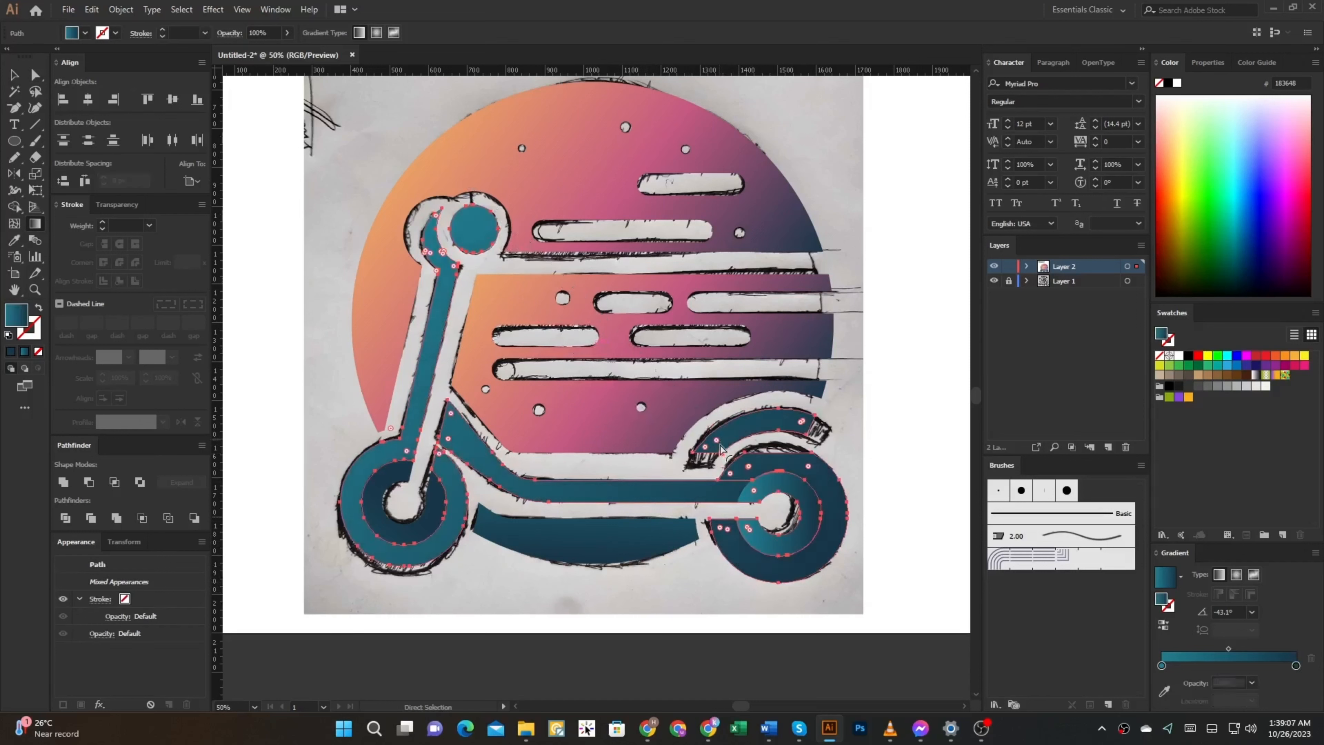
key("ctrl+z")
key("ctrl+z")
- Run one shared teal-to-navy gradient across the selected scooter parts from upper right to lower left at -115.3°
left_click_drag(729, 206, 493, 647)
mouse_move(524, 598)
left_mouse_down()
mouse_move(574, 533)
mouse_move(569, 544)
left_mouse_up()
key("a")
left_click(629, 587)
- Swap the handlebar circle's gradient fill to a 1 pt gradient outline
left_click_drag(488, 201, 496, 278)
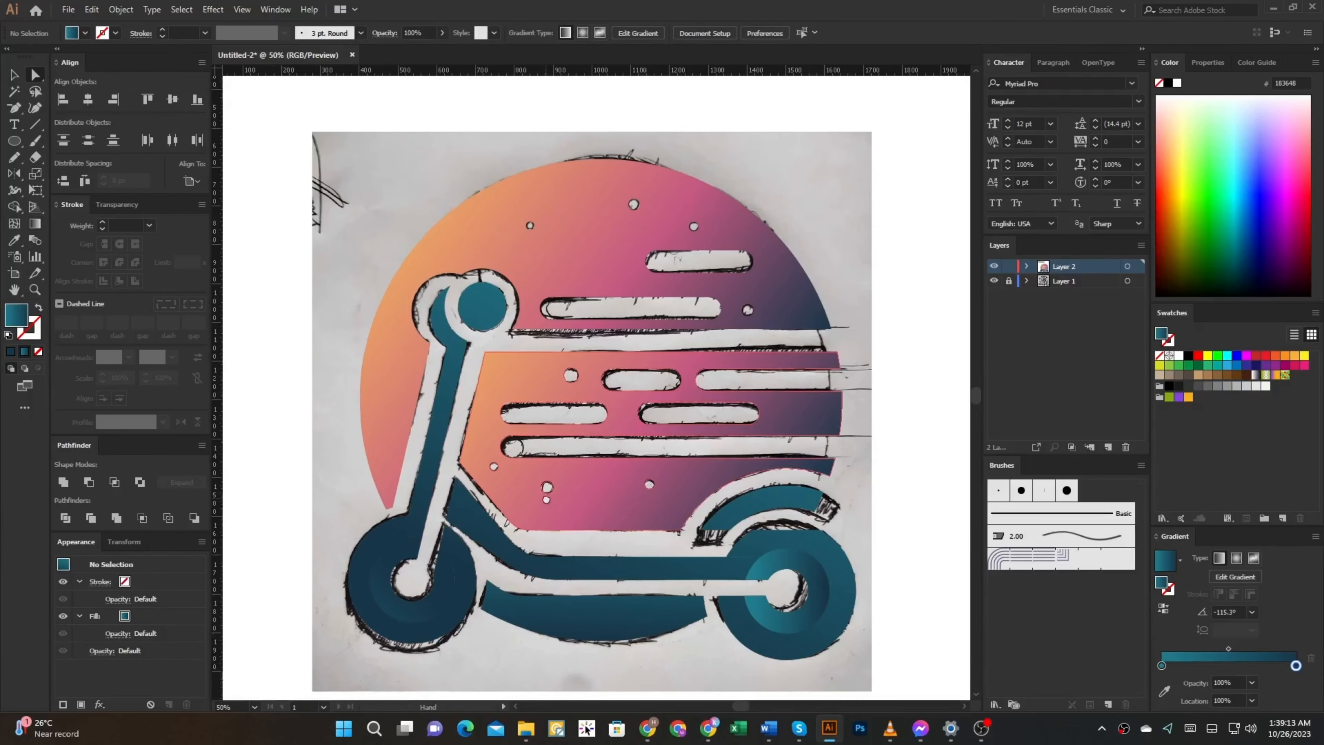
scroll(496, 276, "up", 3)
key("v")
left_click(466, 316)
key("shift+x")
scroll(424, 317, "up", 3)
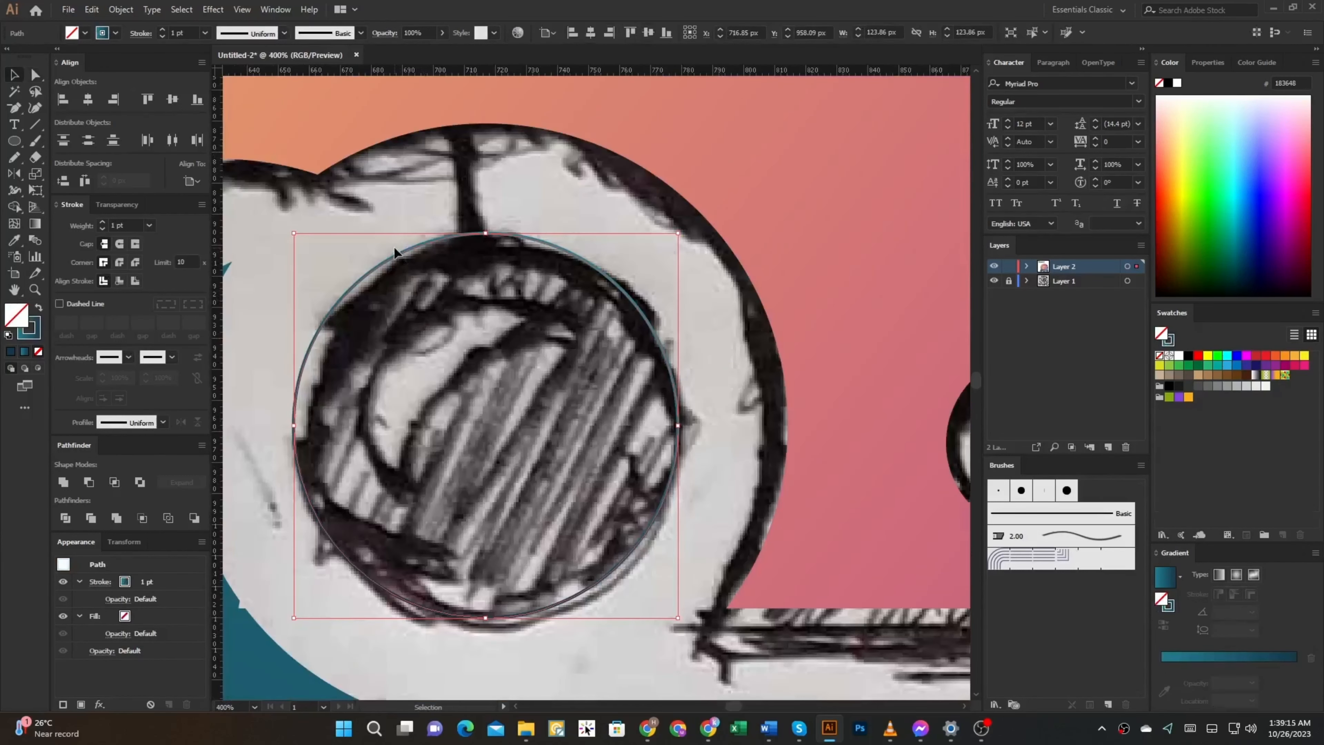
- Duplicate the handlebar circle outline as two overlapping inner circles about 73 px and 86 px wide over the sketched crescent
left_click_drag(394, 246, 451, 293)
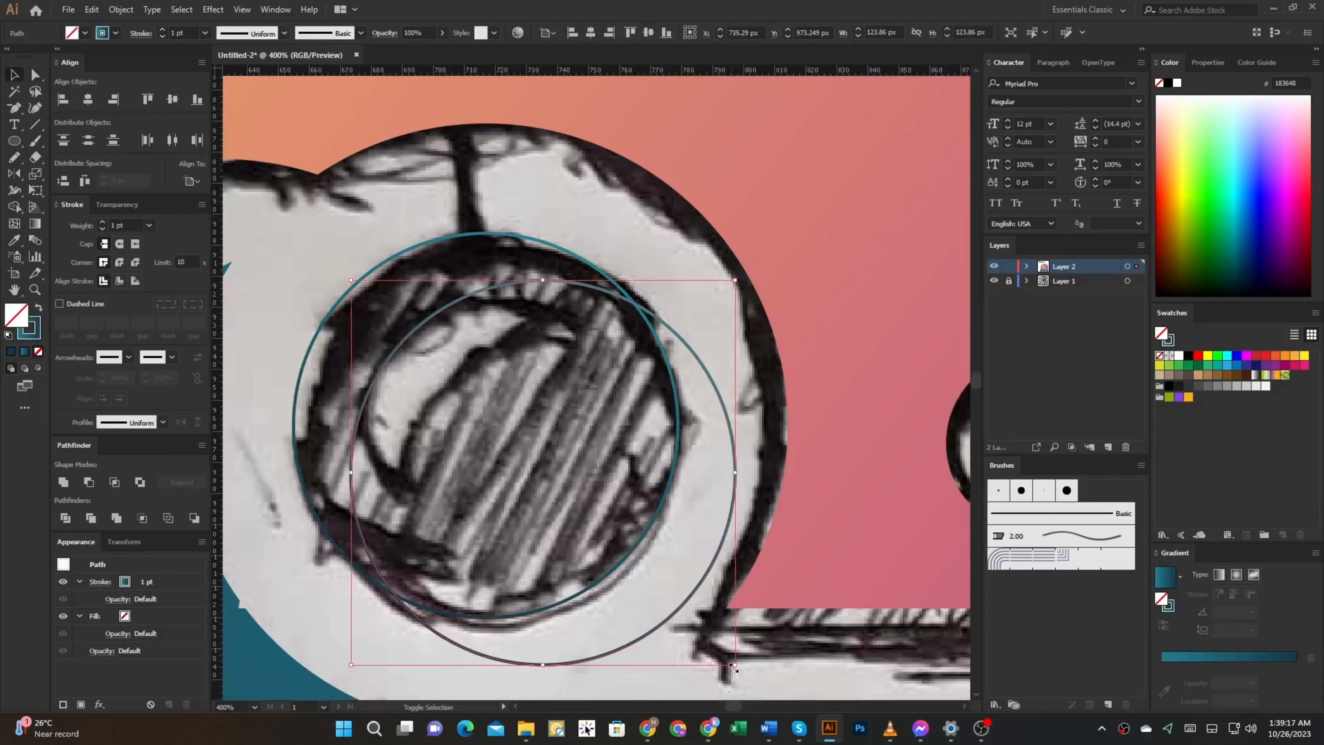
left_click_drag(734, 667, 578, 506)
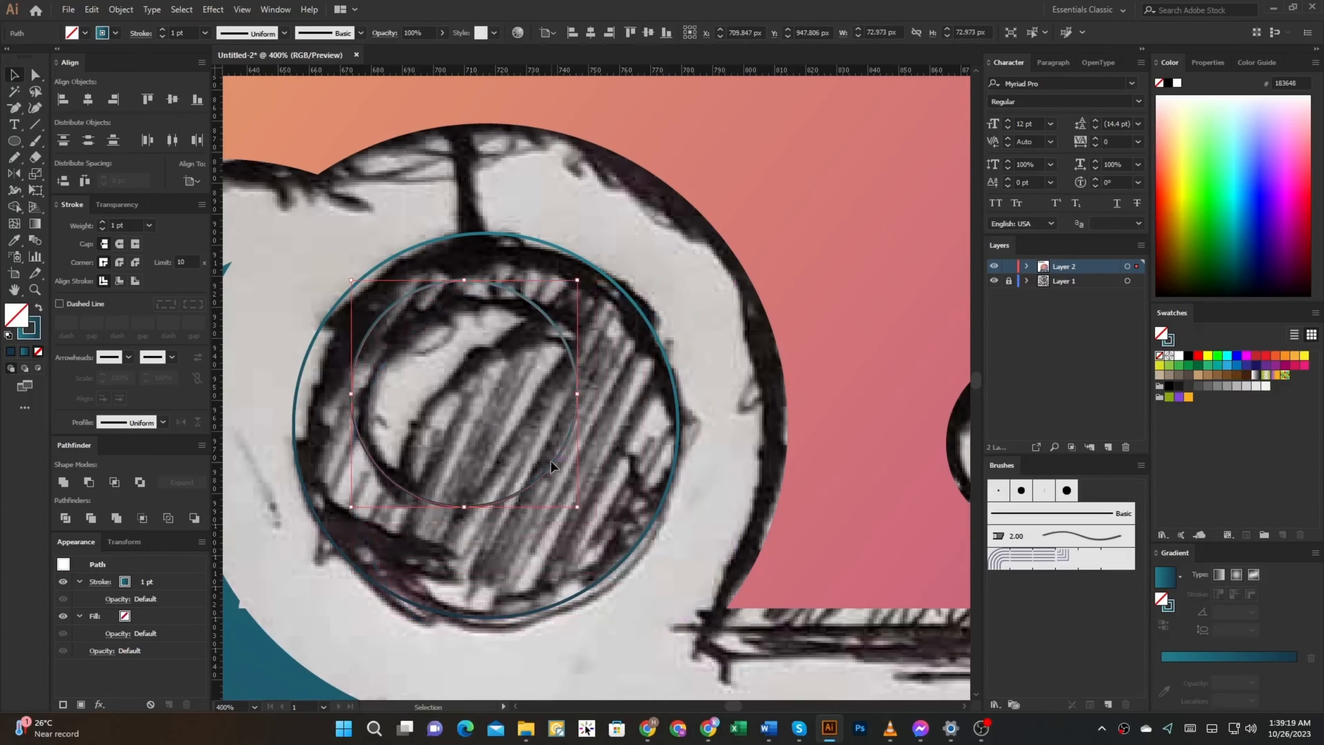
left_click_drag(550, 461, 678, 607)
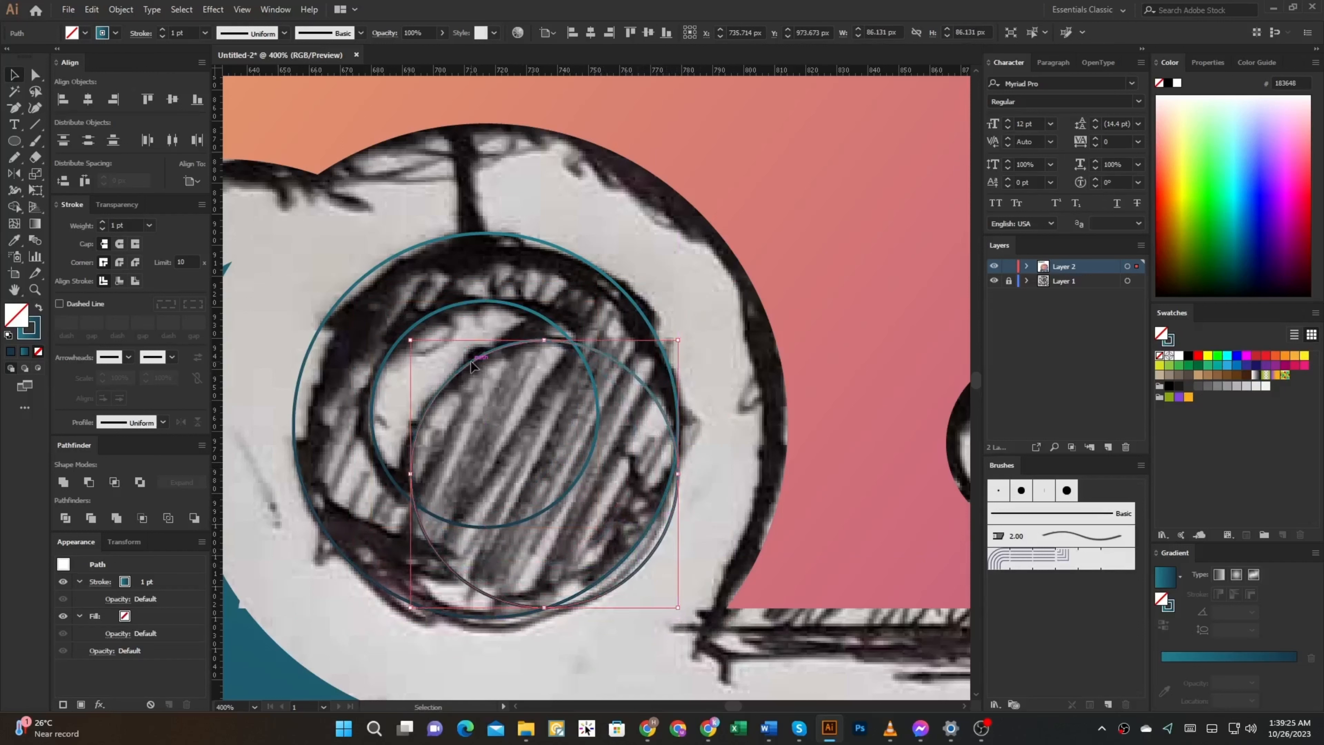
left_click_drag(470, 366, 501, 329)
- Isolate the scooter group and select all of its shapes for Shape Builder work on the handlebar circles
key("ctrl+a")
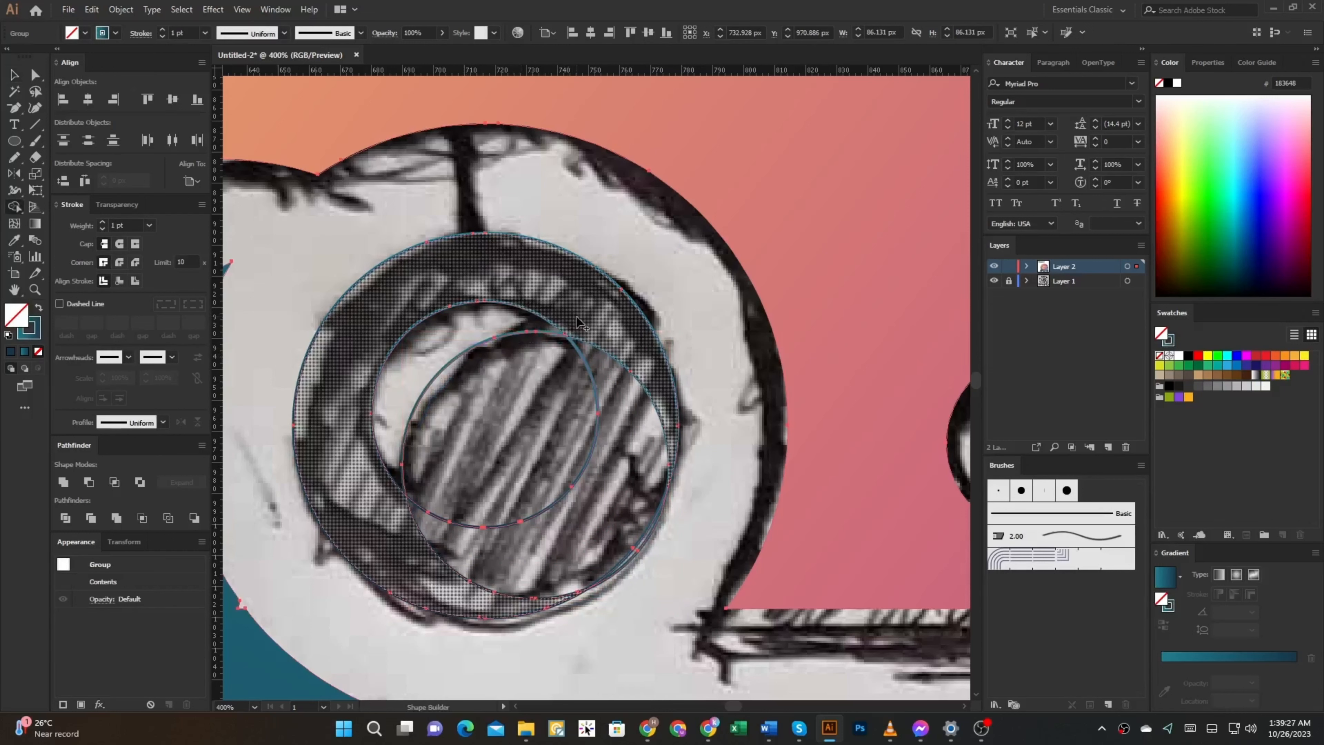
key("shift+m")
key("v")
left_click(736, 335)
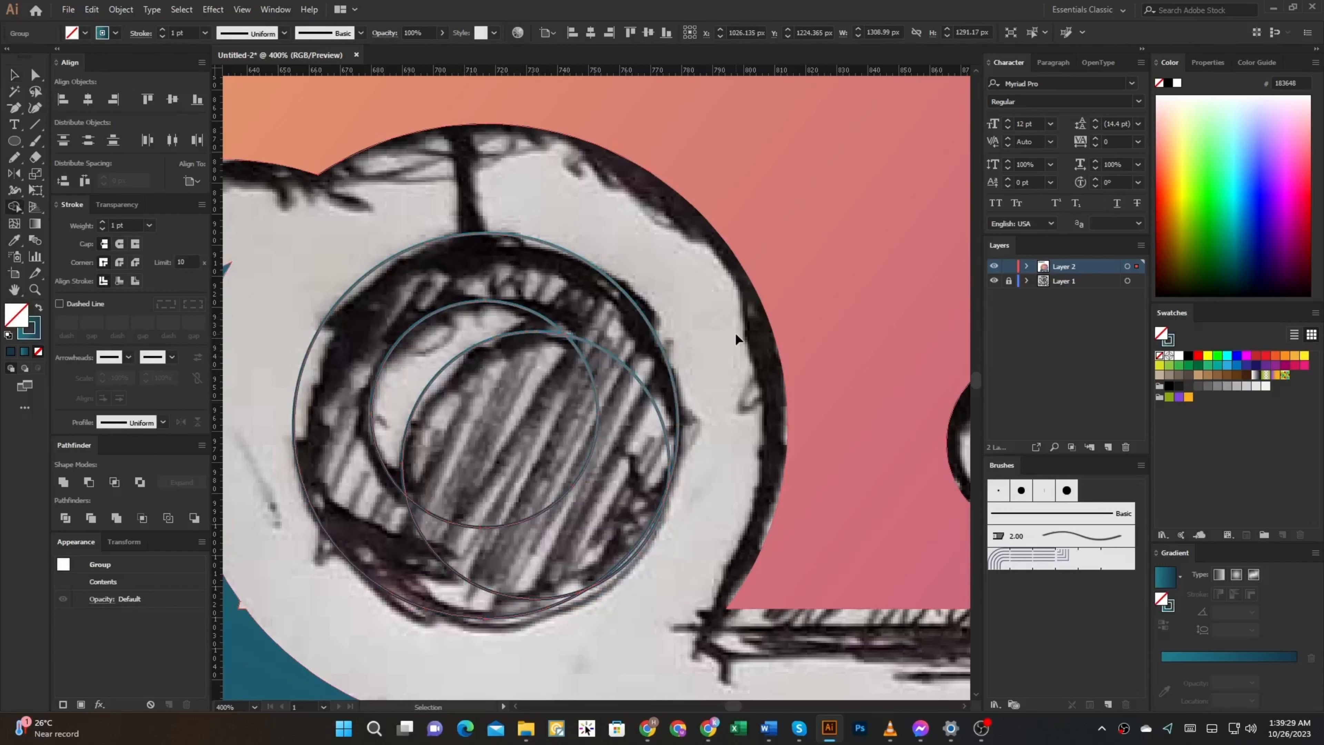
double_click(581, 342)
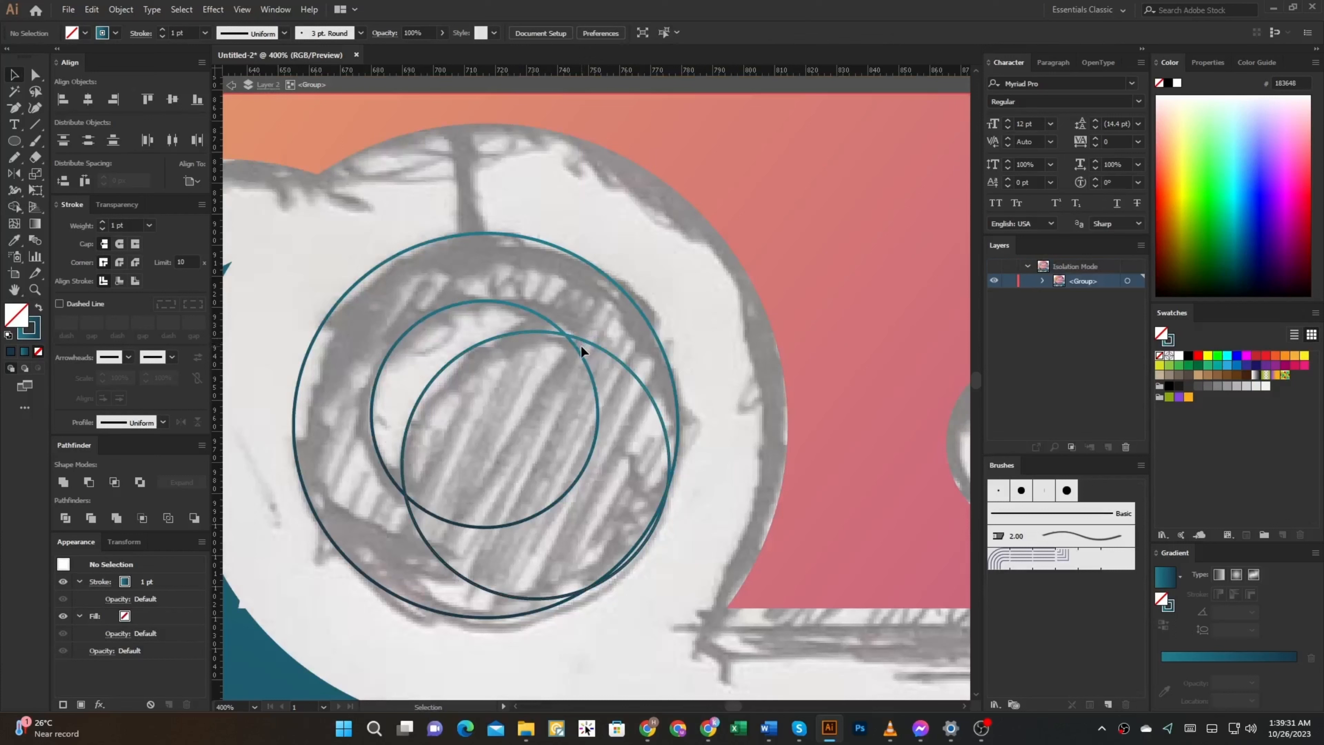
key("ctrl+a")
key("shift+m")
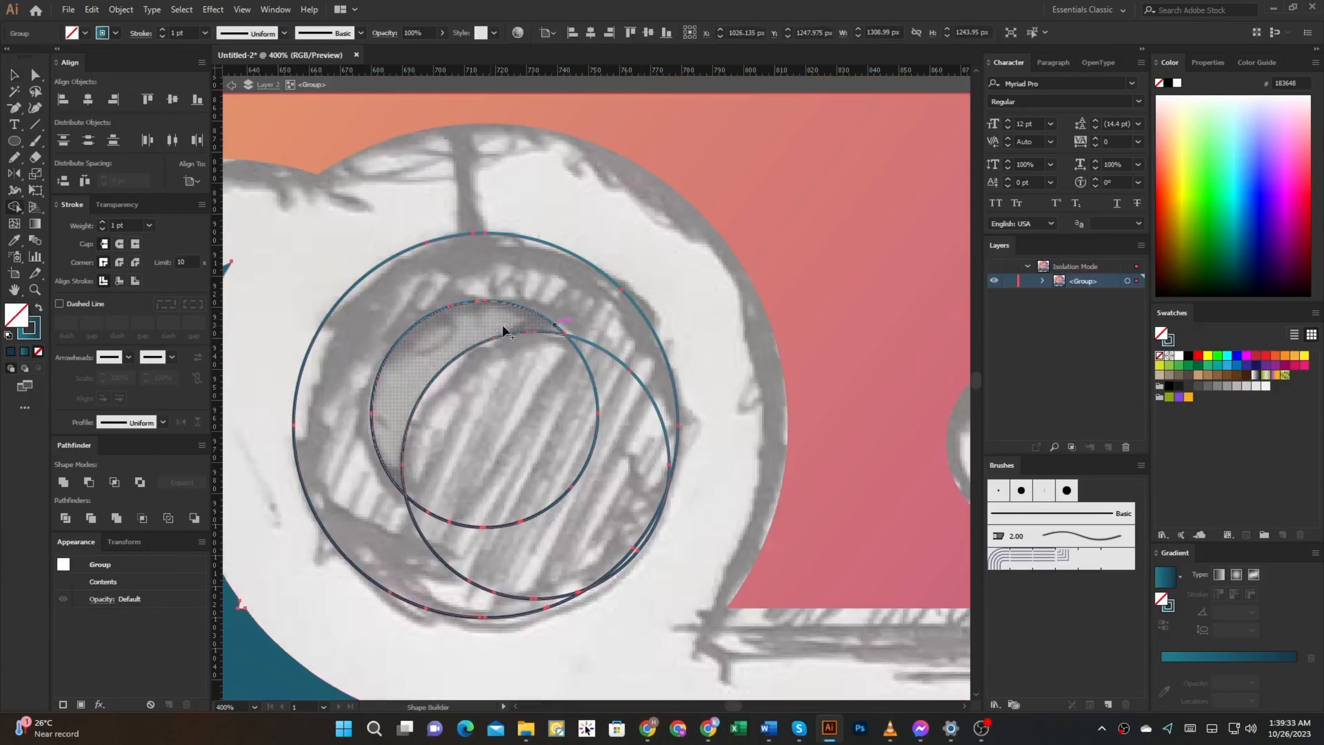
- Try to carve the overlapping inner circle regions out of the handlebar circle with Shape Builder
mouse_move(571, 328)
left_mouse_down("alt")
mouse_move(580, 371)
mouse_move(559, 392)
left_mouse_up("alt")
key("ctrl+z")
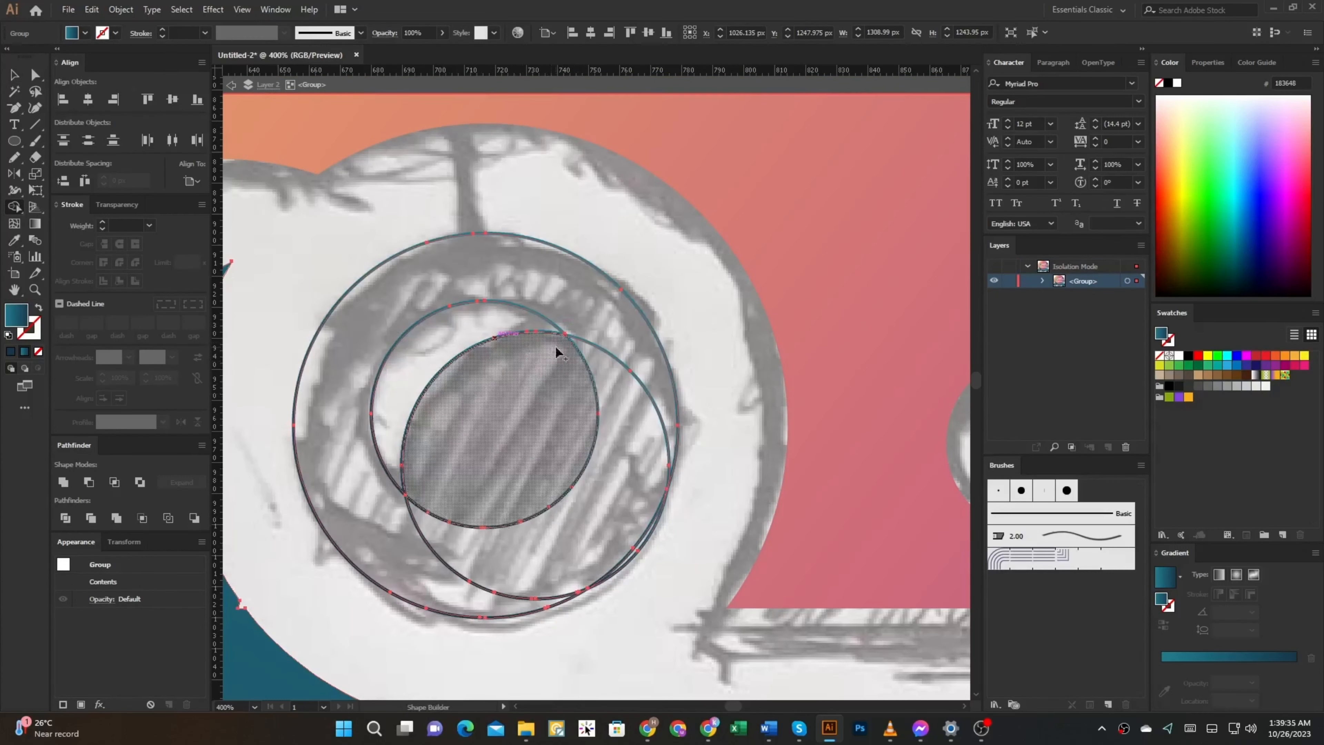
key("v")
left_click(623, 367)
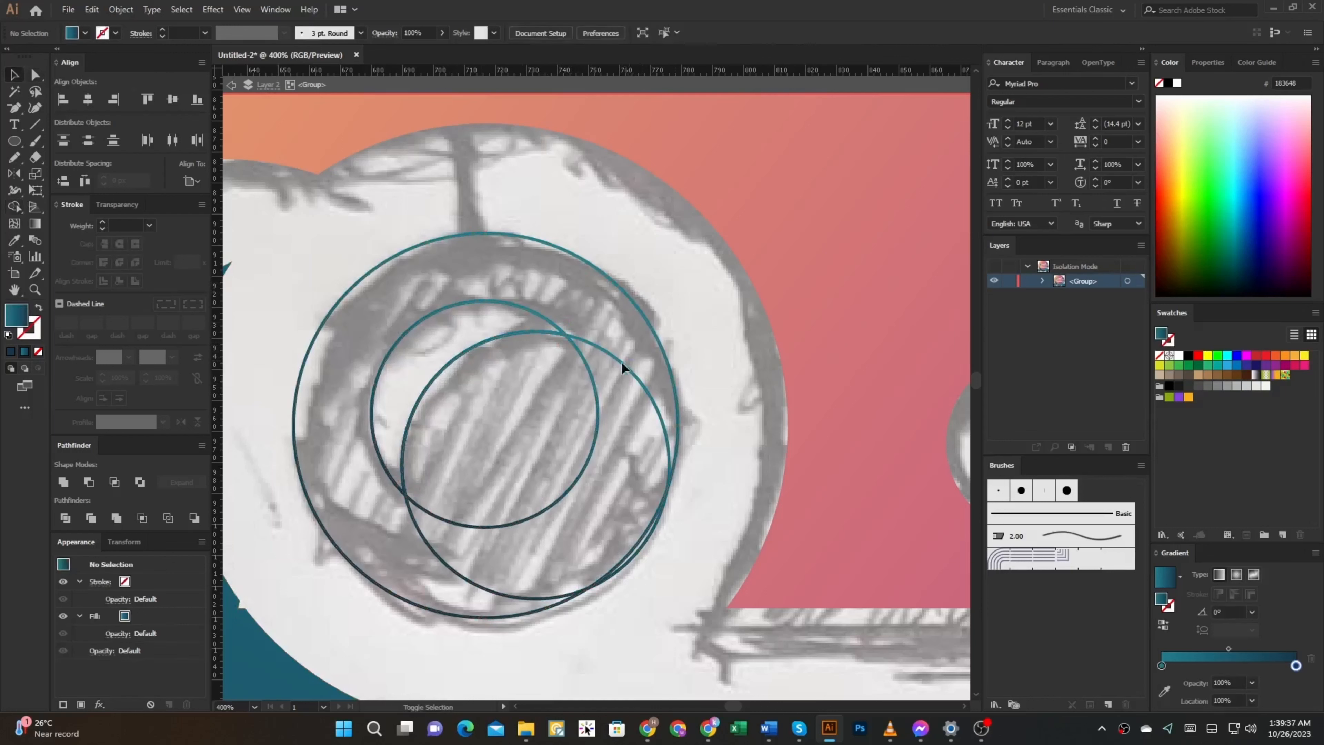
left_click_drag(681, 276, 435, 465)
key("shift+m")
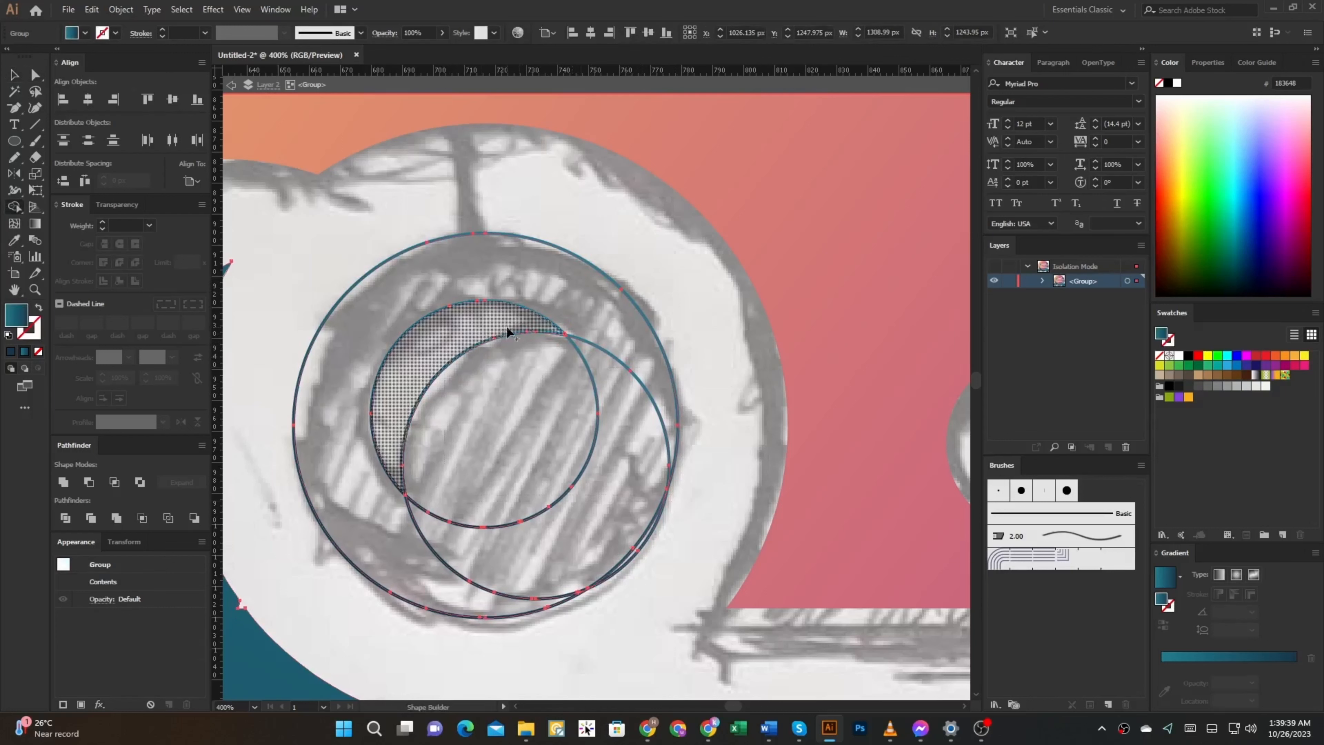
left_click_drag(584, 333, 533, 386, "alt")
key("ctrl+z")
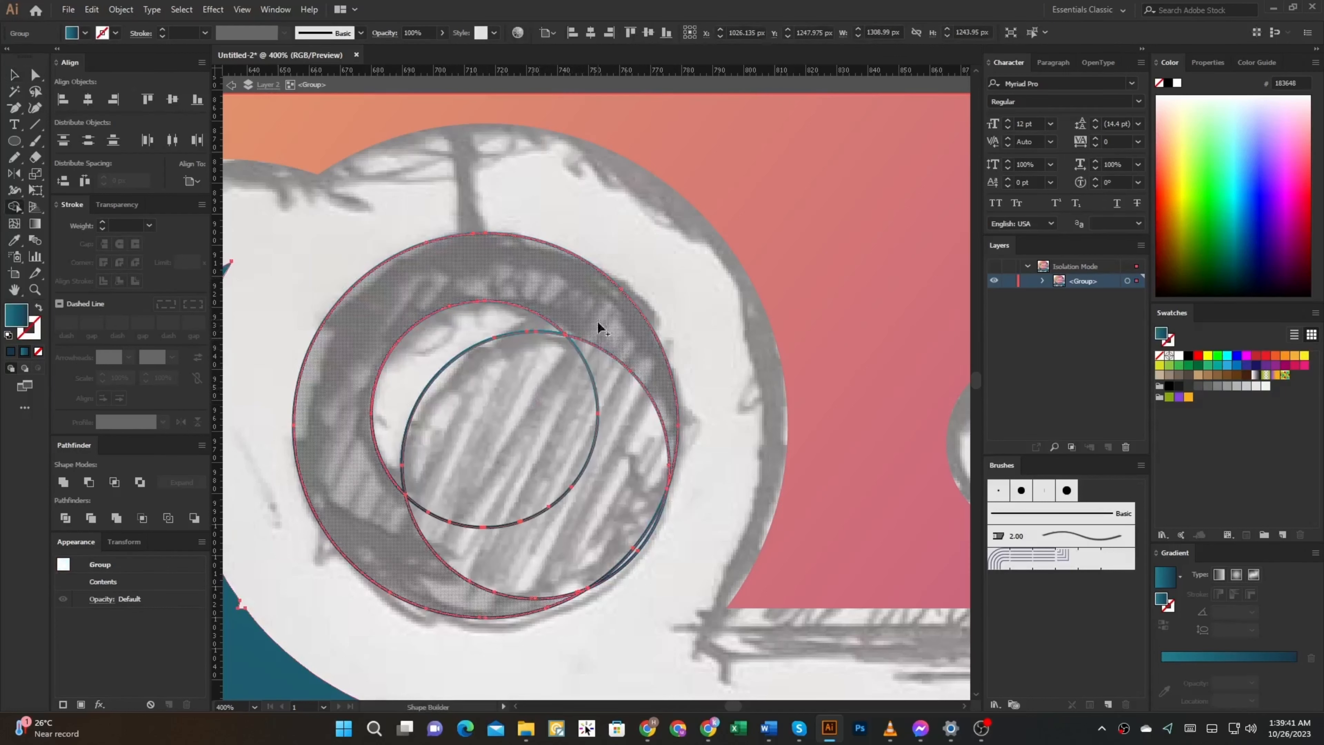
- Merge all handlebar circle regions around the crescent into one gradient-filled shape with Shape Builder and leave the group's isolation
left_click_drag(598, 323, 388, 494)
key("ctrl+z")
left_click_drag(565, 385, 387, 523)
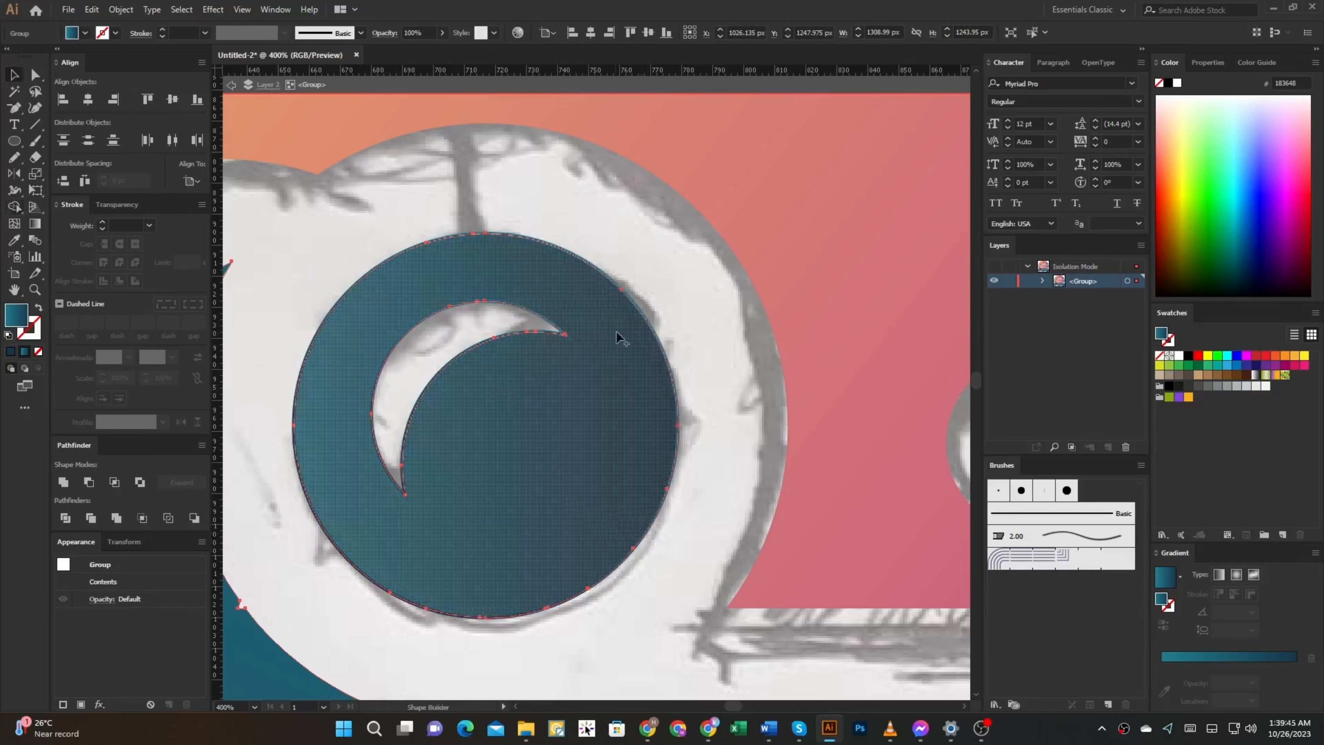
left_click(747, 85)
key("a")
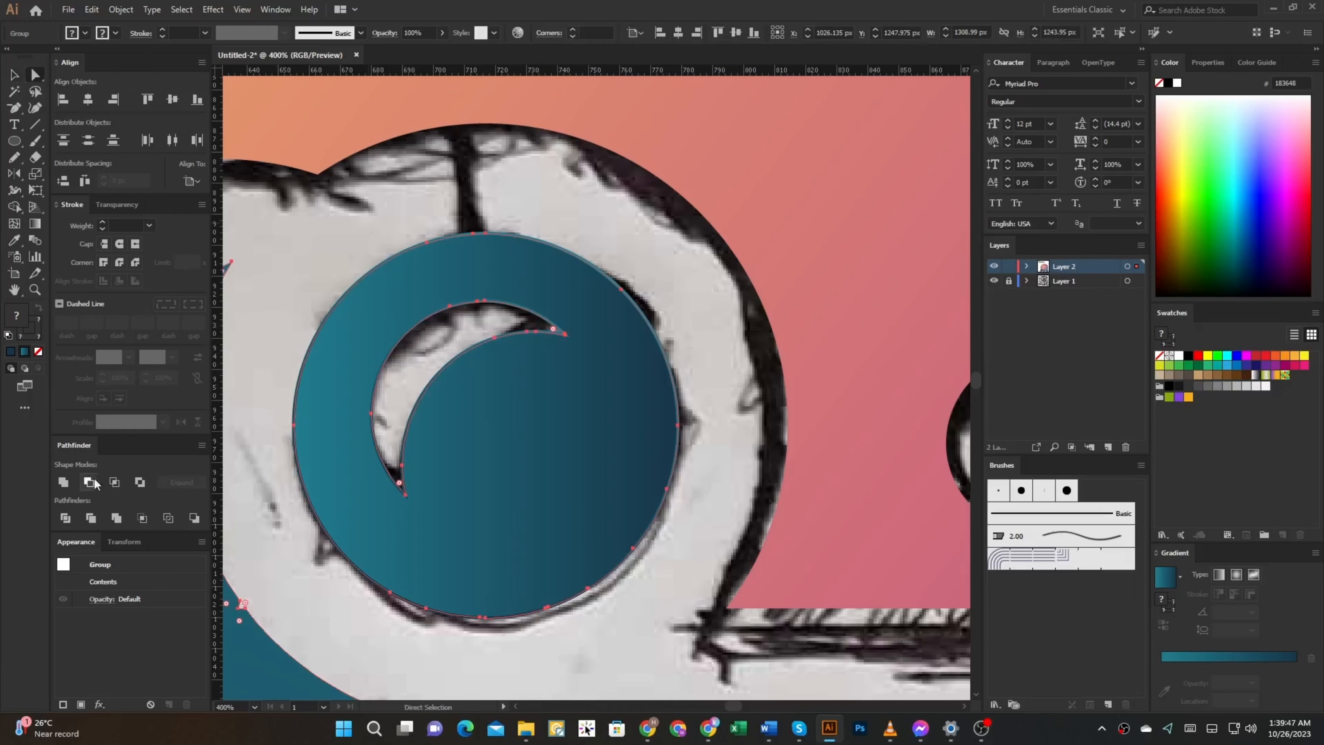
- Remove the outline from the merged handlebar circle, leaving only its teal-to-navy gradient fill
left_click(272, 277)
left_click(309, 375)
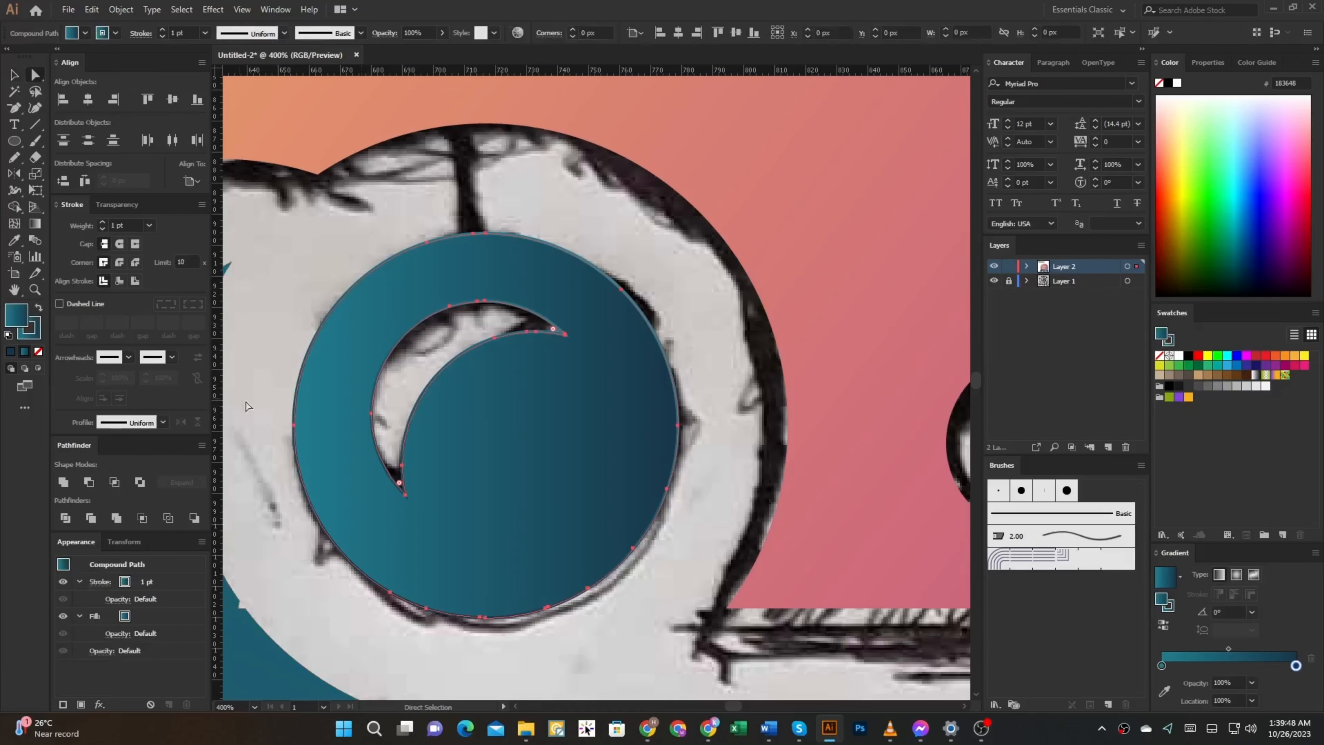
left_click(34, 335)
left_click(38, 351)
left_click(14, 316)
scroll(324, 254, "down", 6)
left_click_drag(370, 284, 440, 313)
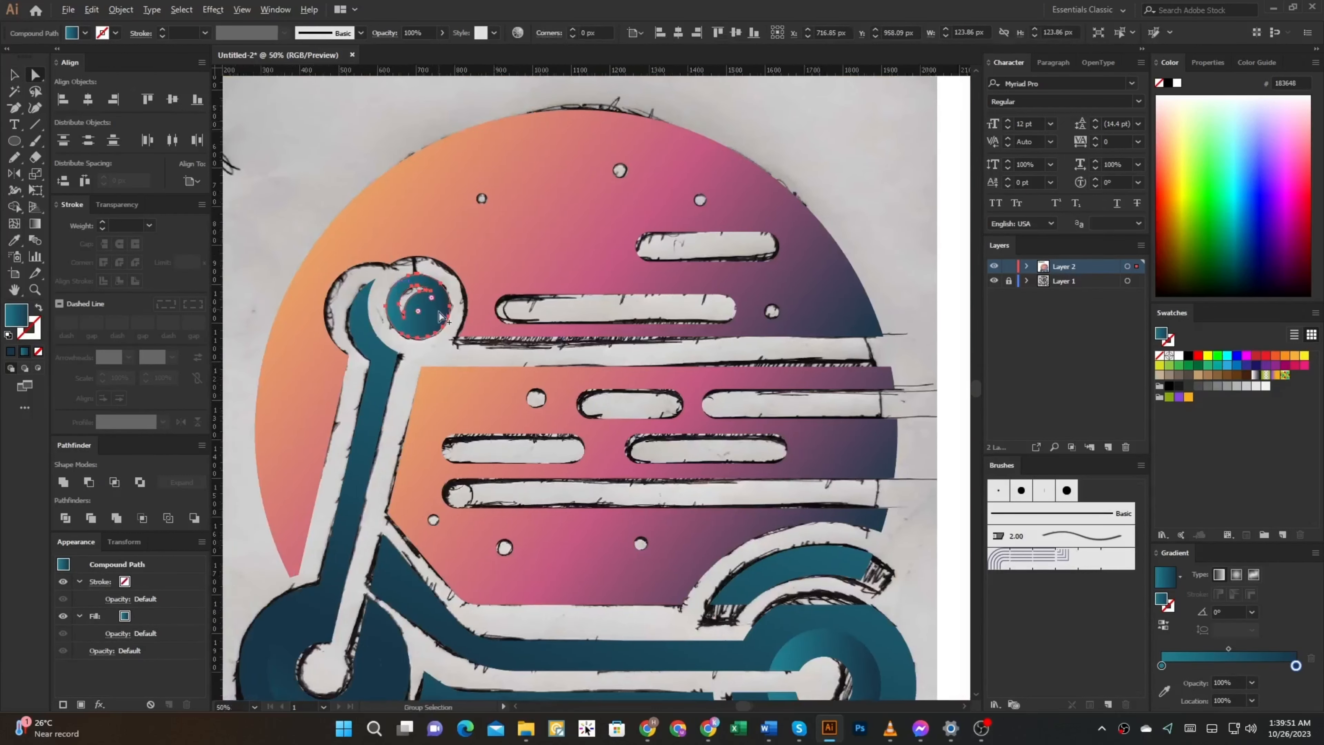
scroll(439, 314, "down", 1)
key("v")
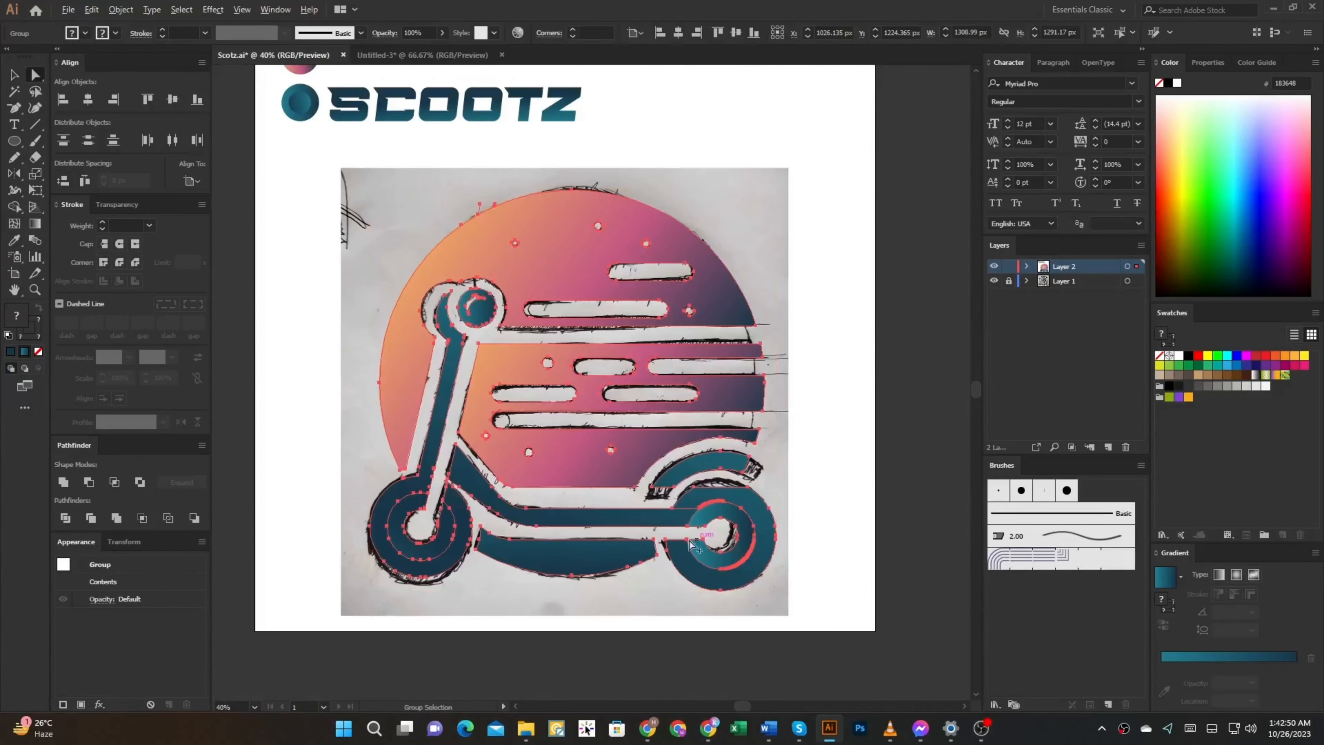
- Draw a circle centred on the rear wheel's hub and enlarge it to about 356 px wide to match the sketched rim
scroll(812, 328, "up", 2)
scroll(848, 434, "up", 2)
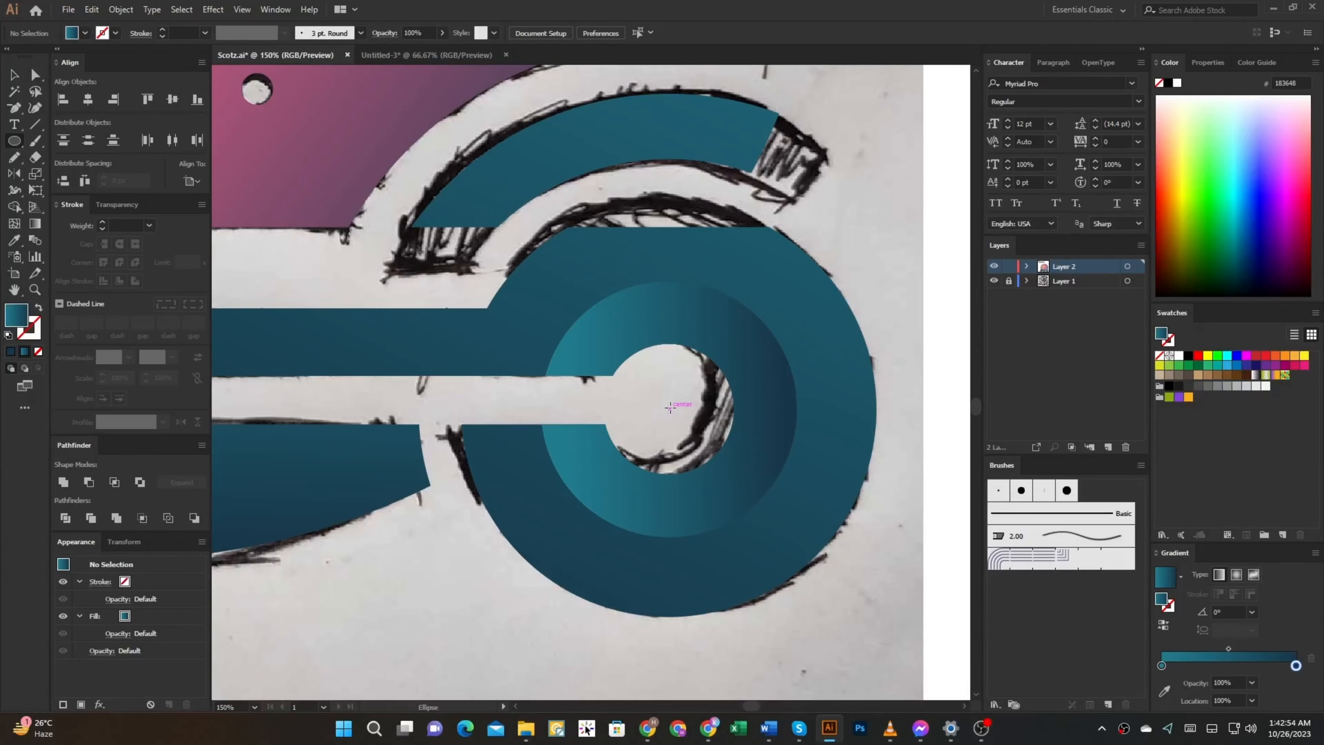
left_click_drag(739, 443, 798, 469)
key("v")
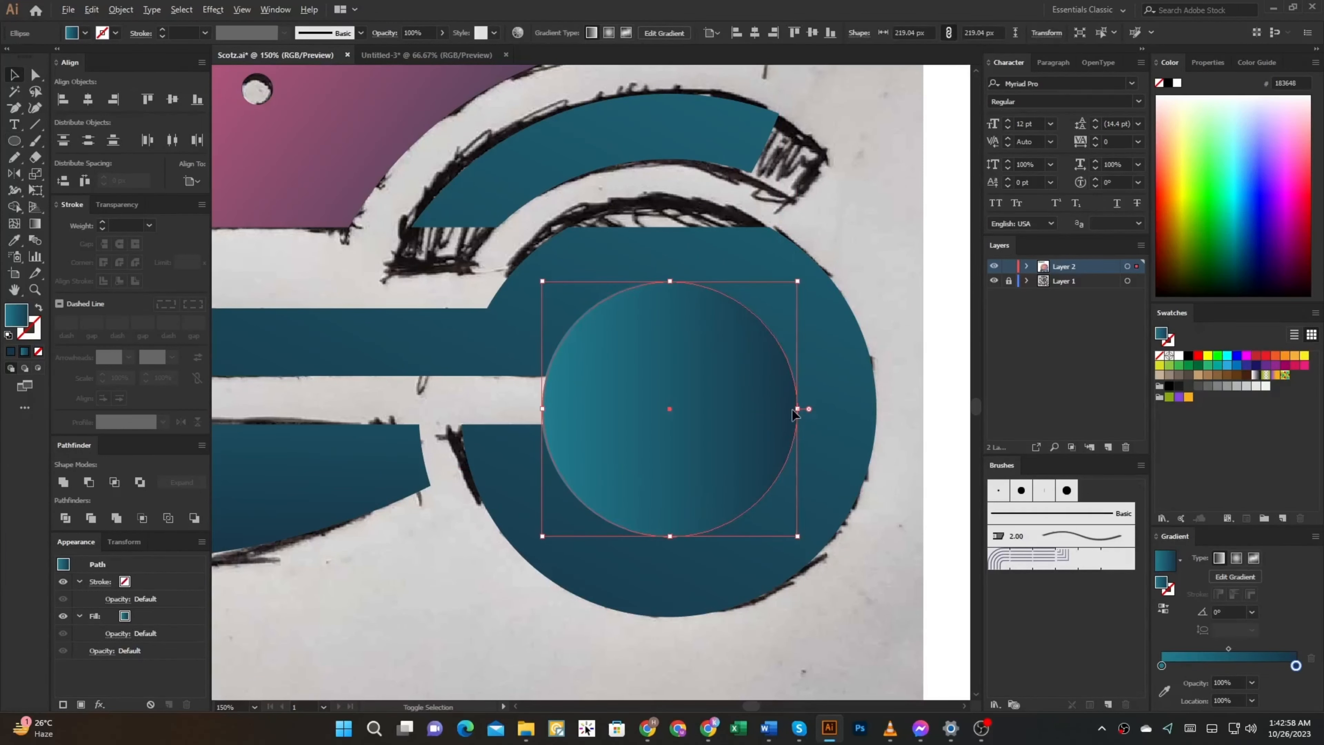
left_click_drag(798, 409, 876, 409)
key("a")
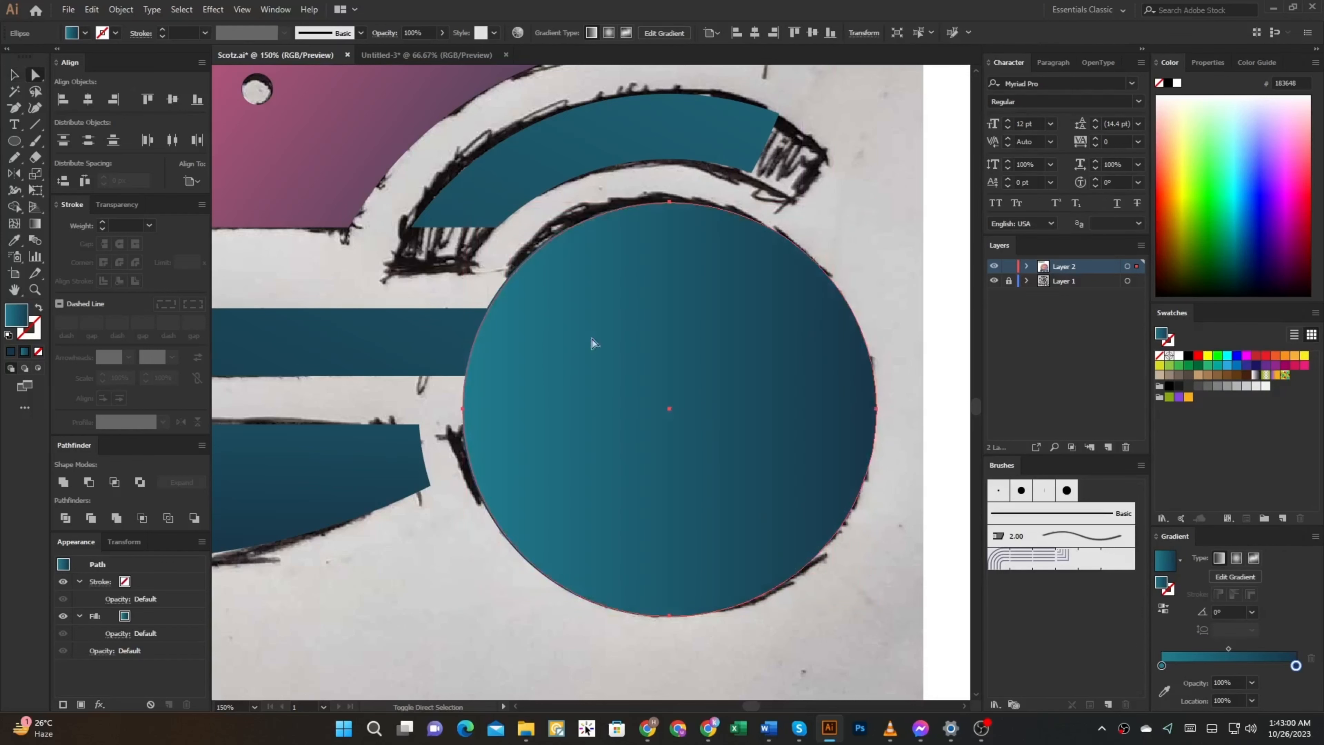
- Swap the new circle's fill to an outline and merge its top with the flat-topped rear wheel ring using Shape Builder
key("shift+x")
key("ctrl+a")
key("shift+m")
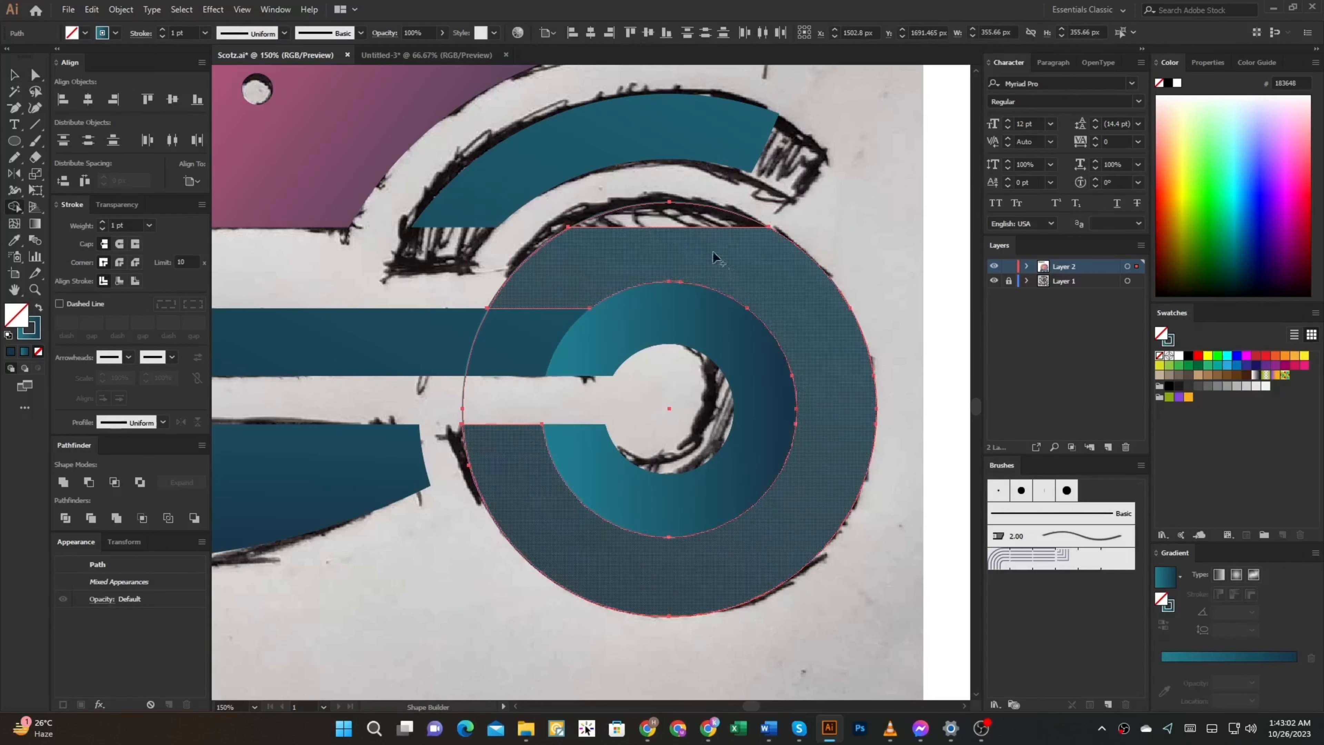
mouse_move(557, 307)
left_mouse_down()
mouse_move(512, 392)
mouse_move(508, 351)
mouse_move(412, 335)
left_mouse_up()
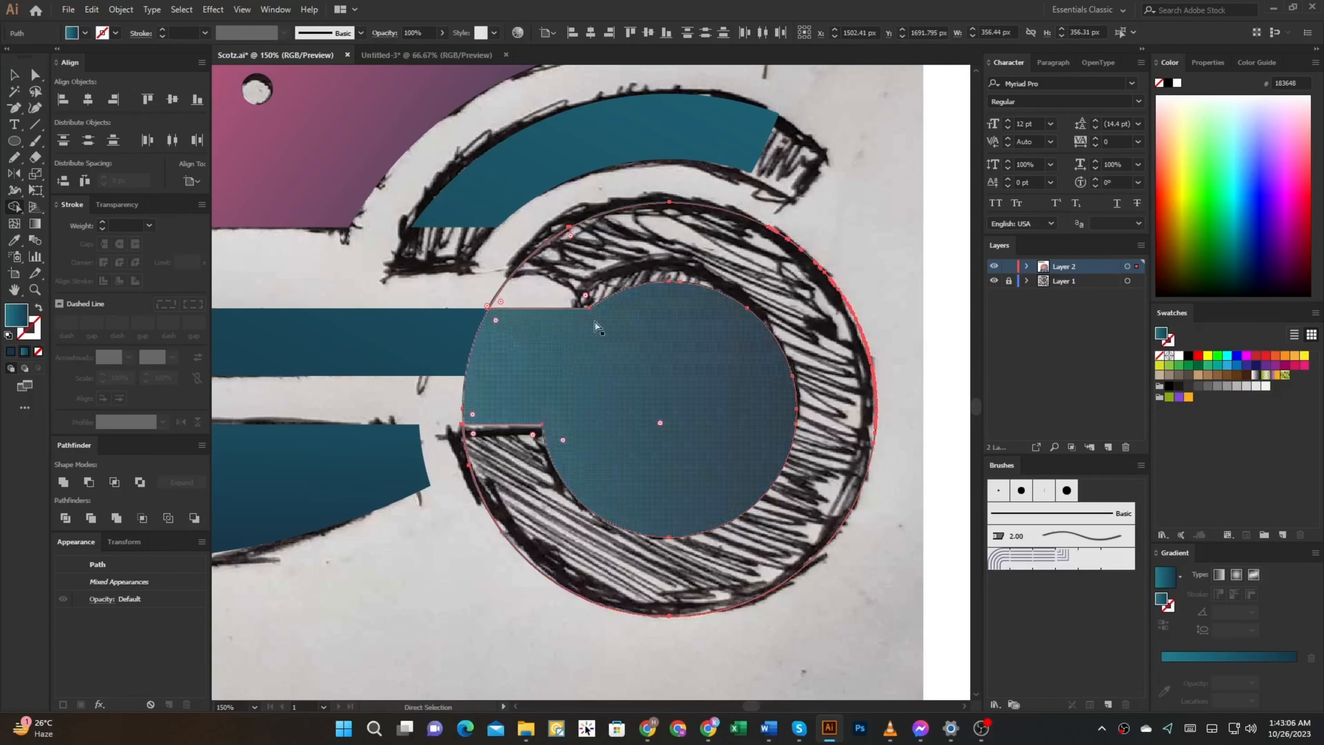
key("ctrl+z")
- Fill the rebuilt outer ring of the rear wheel with the teal-to-navy gradient using the Eyedropper
scroll(689, 368, "down", 1)
key("v")
left_click(843, 323)
key("ctrl+a")
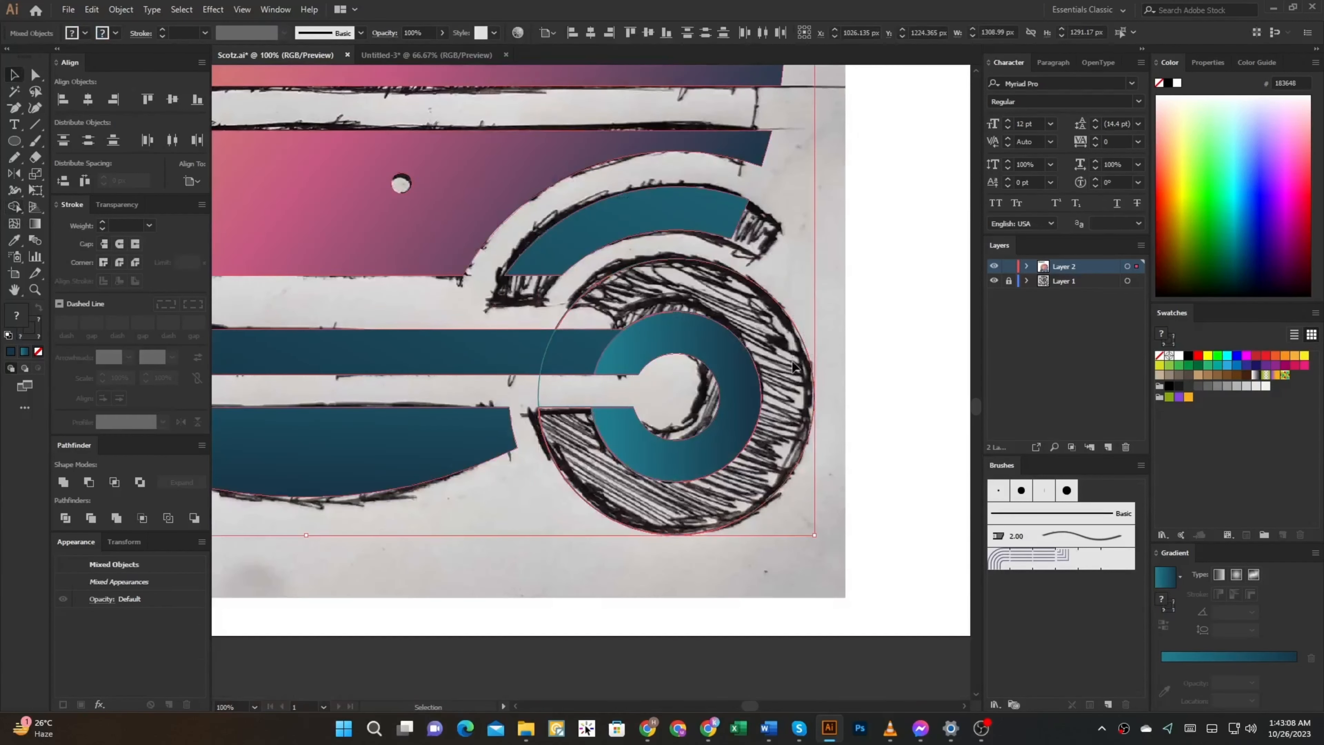
key("a")
left_click(778, 354)
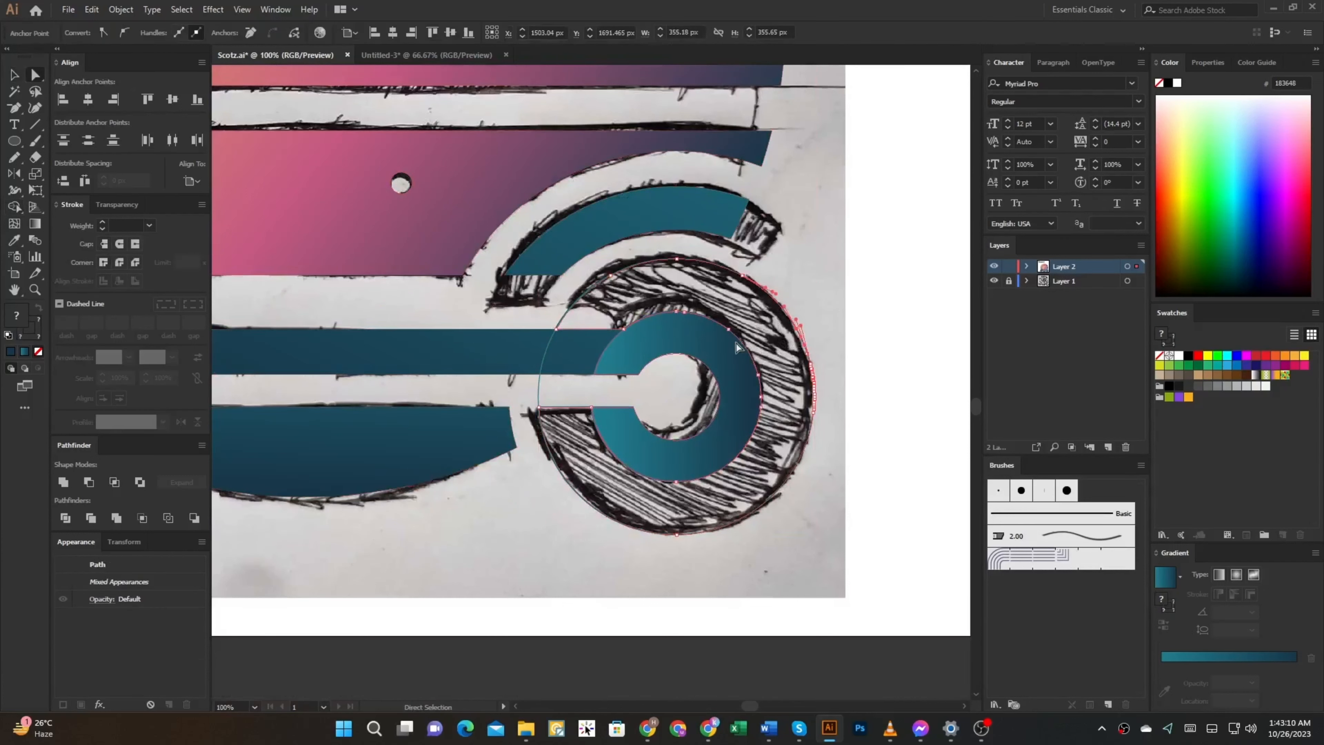
left_click(655, 212)
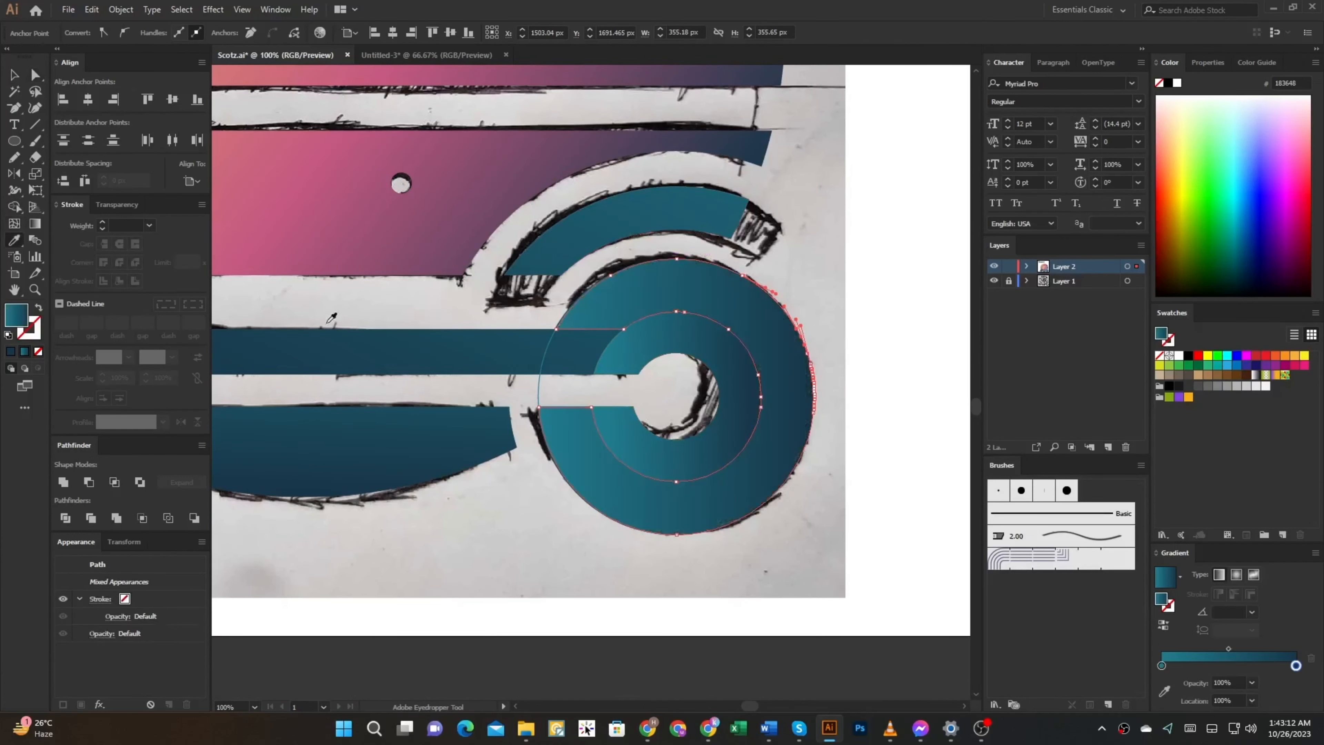
key("v")
left_click(855, 237)
- Run one shared gradient at -114.4° across the rear wheel's outer ring, fender, deck, stem and handlebar circle
scroll(794, 264, "down", 1)
left_click_drag(794, 264, 807, 326)
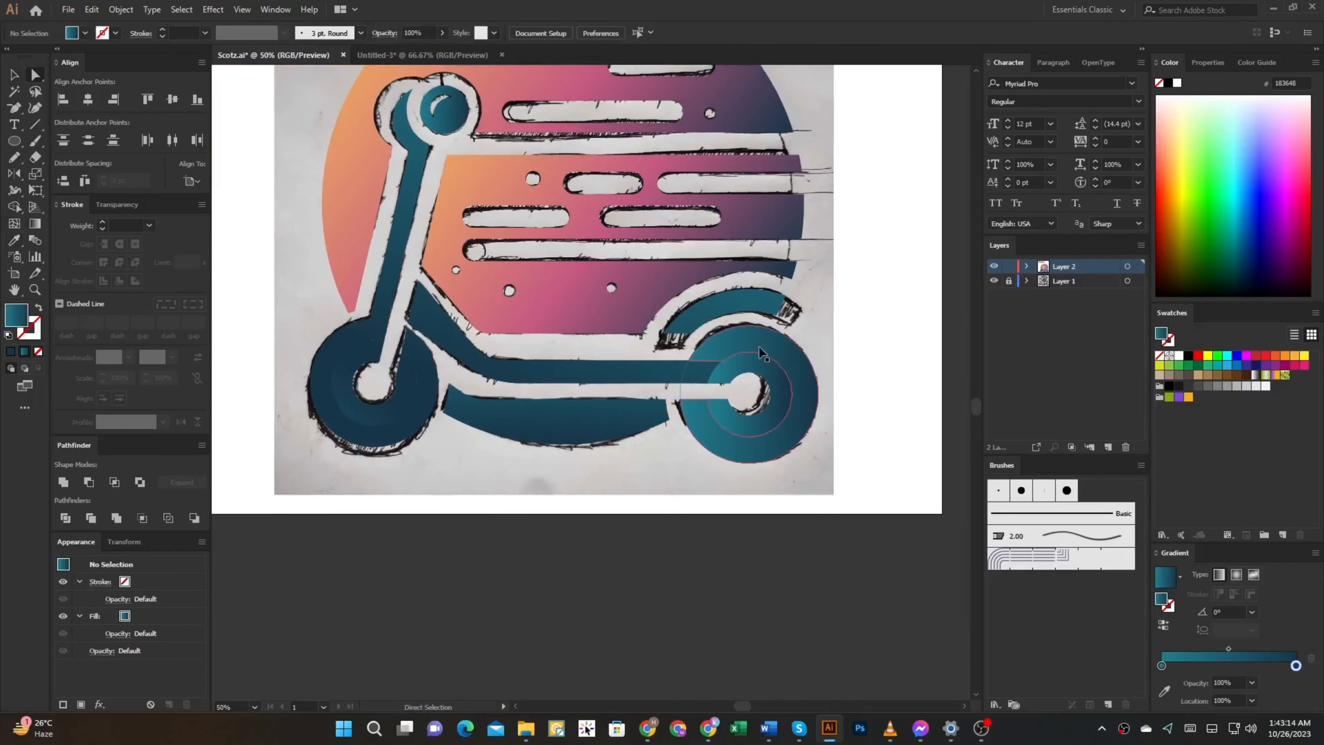
key("a")
left_click(756, 360)
left_click(732, 342, "shift")
left_click(657, 367, "shift")
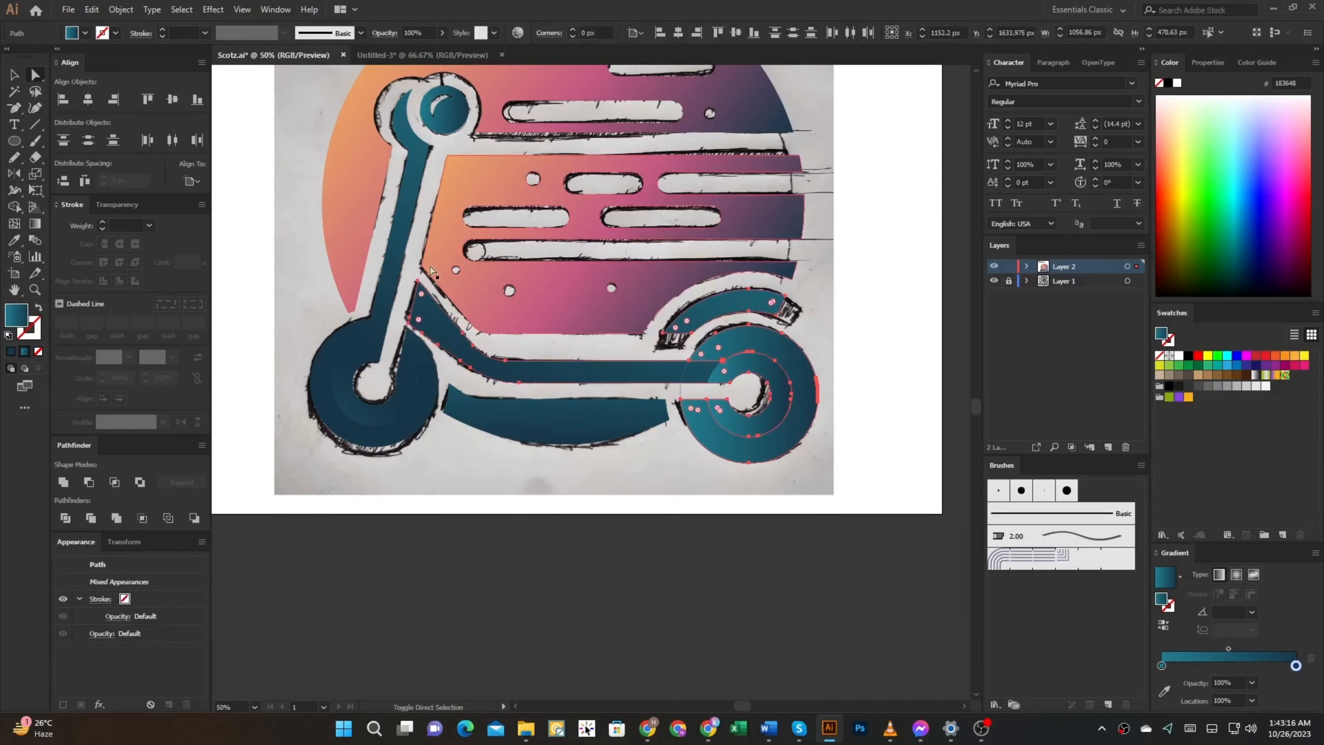
left_click(398, 240, "shift")
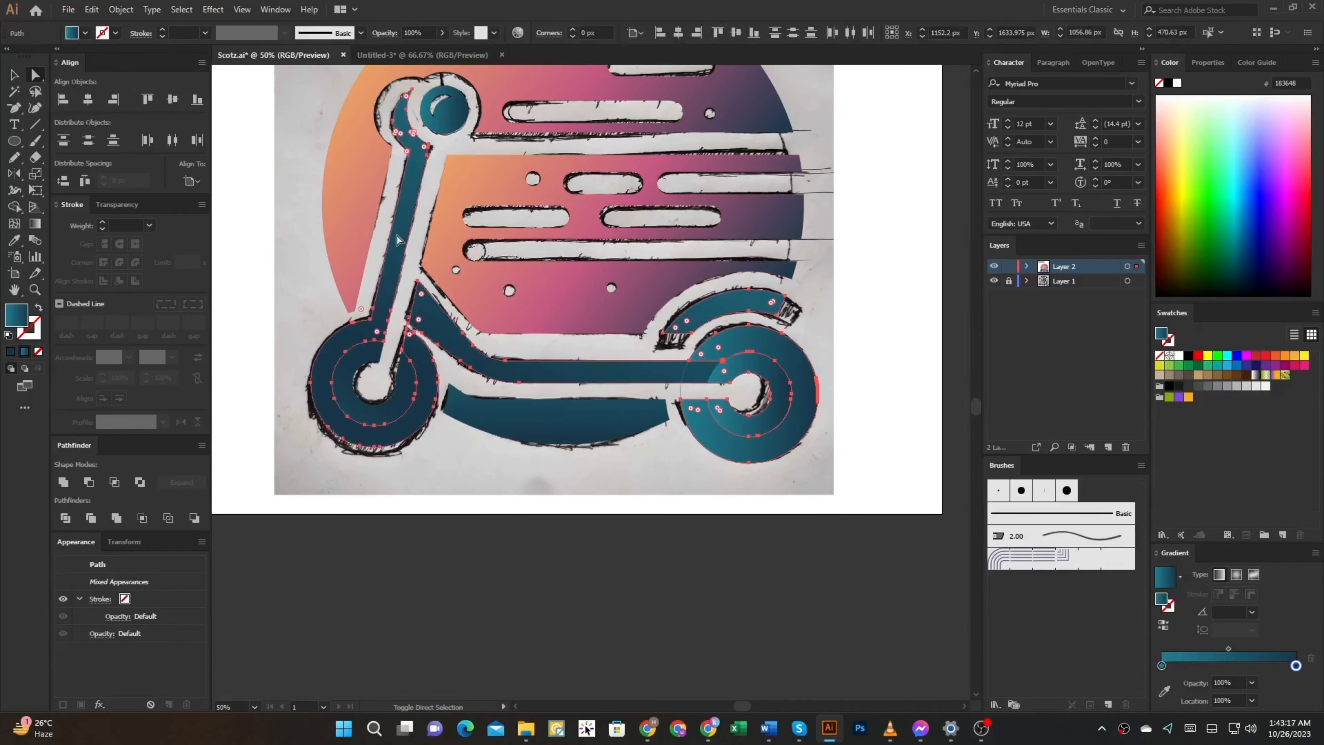
left_click(449, 122, "shift")
key("g")
mouse_move(405, 125)
left_mouse_down()
mouse_move(725, 120)
mouse_move(508, 607)
mouse_move(573, 432)
mouse_move(569, 461)
left_mouse_up()
key("ctrl+z")
- Delete the leftover outline arc that bridges the gap below the deck at the rear wheel
scroll(675, 396, "up", 4)
key("a")
left_click(676, 396)
left_click(691, 383)
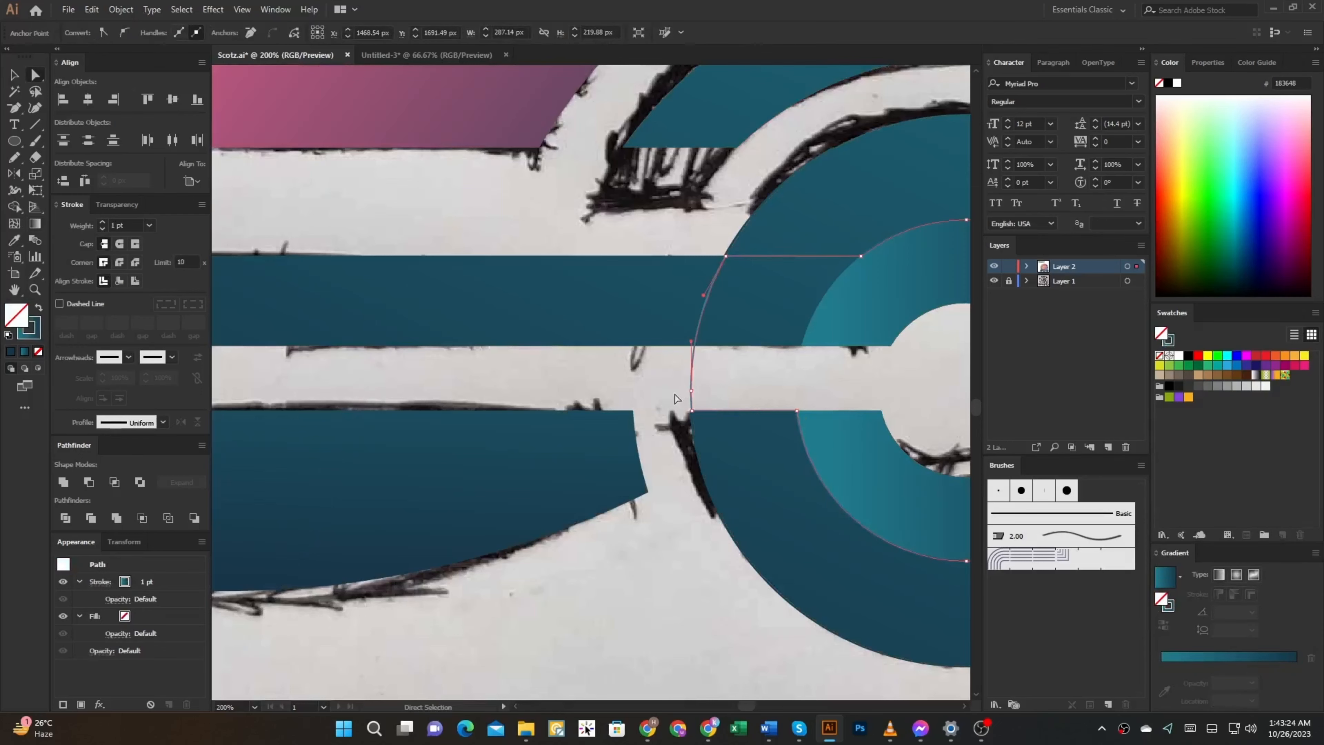
left_click(676, 397)
scroll(670, 417, "down", 2)
scroll(709, 336, "up", 1)
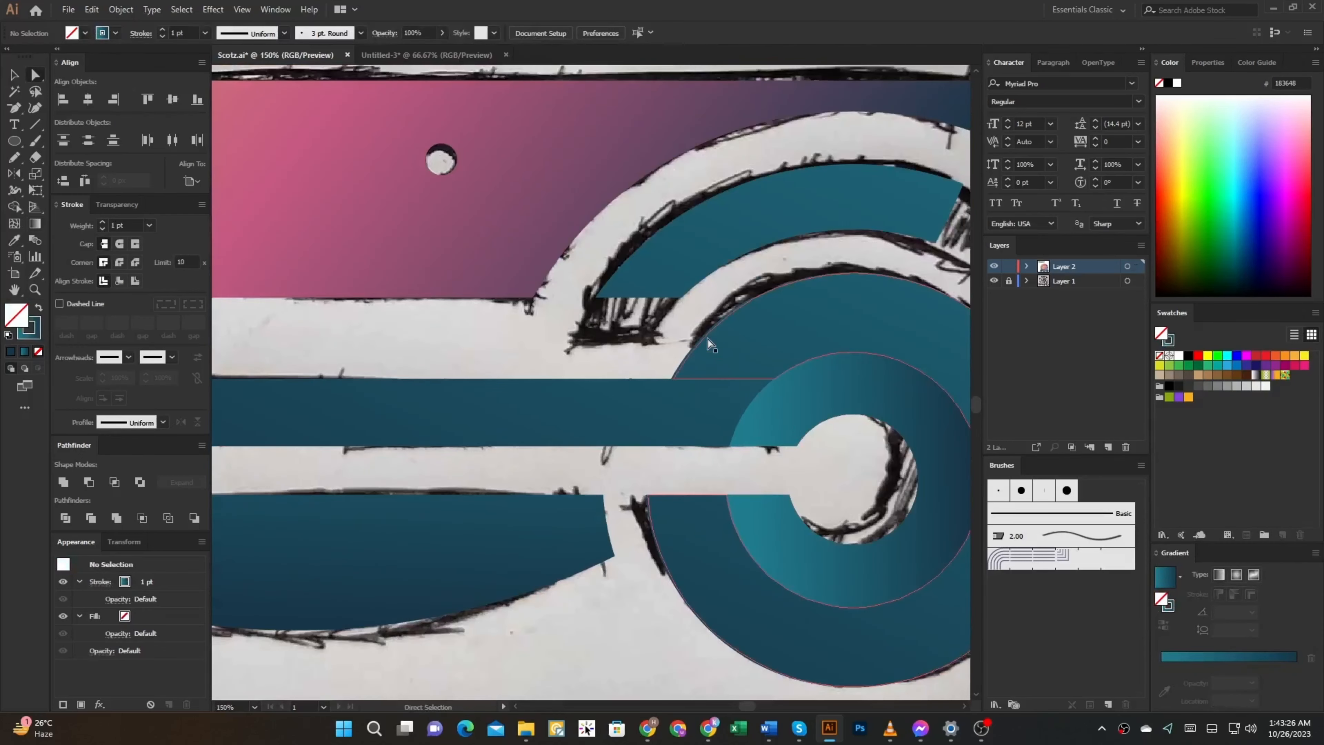
- Cut the rear wheel's filled outer ring out of the artwork to expose the sketch beneath
left_click(705, 334)
scroll(641, 383, "down", 4)
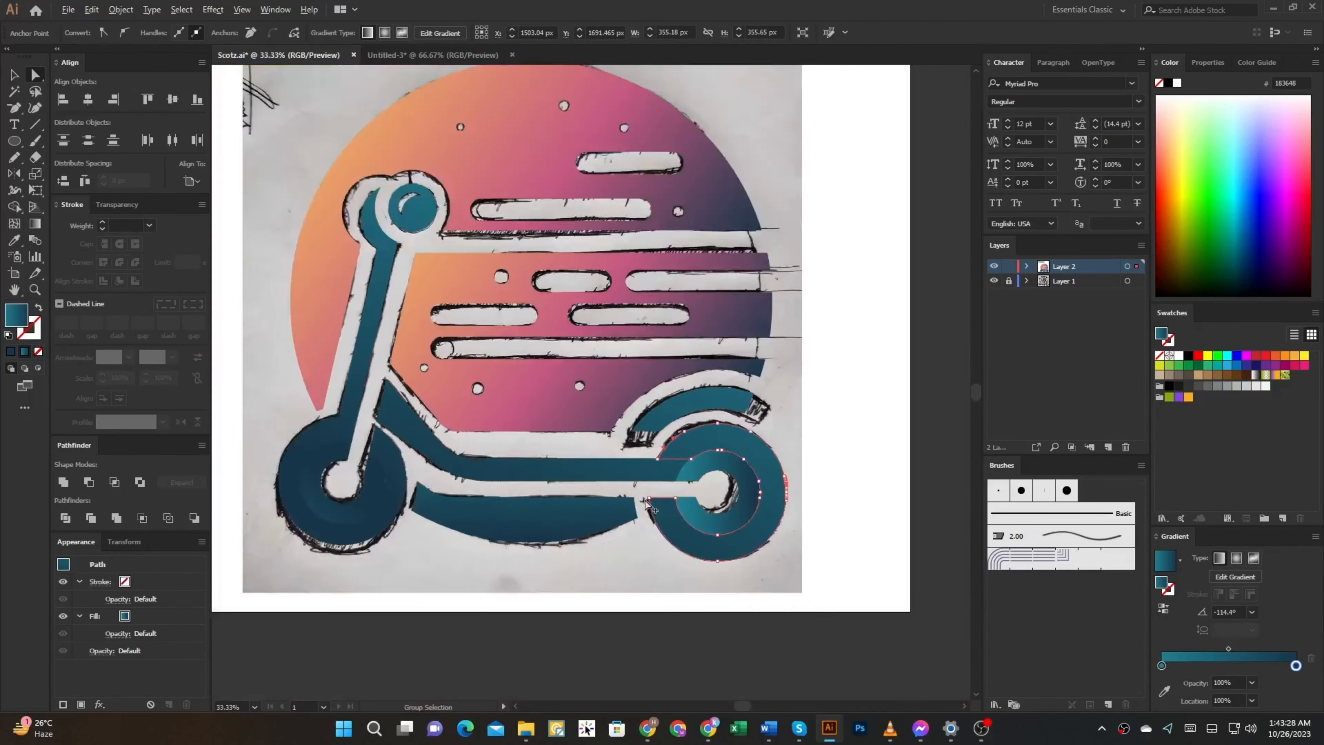
key("v")
left_click(802, 526)
scroll(667, 550, "up", 4)
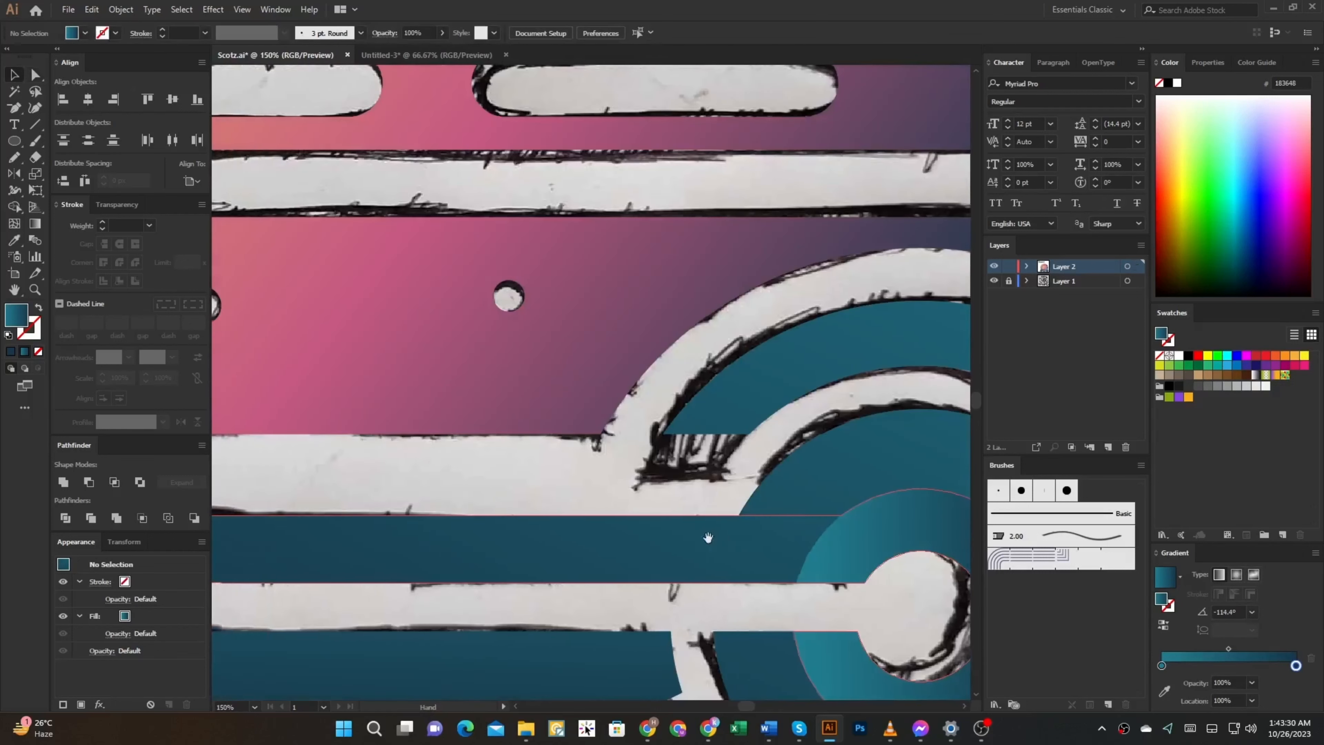
key("a")
left_click(819, 471)
left_click(646, 483)
- Draw a navy rectangle along the deck's upper edge toward the rear wheel and fully round the two corners at its wheel end
scroll(645, 482, "down", 1)
left_click_drag(607, 477, 638, 482)
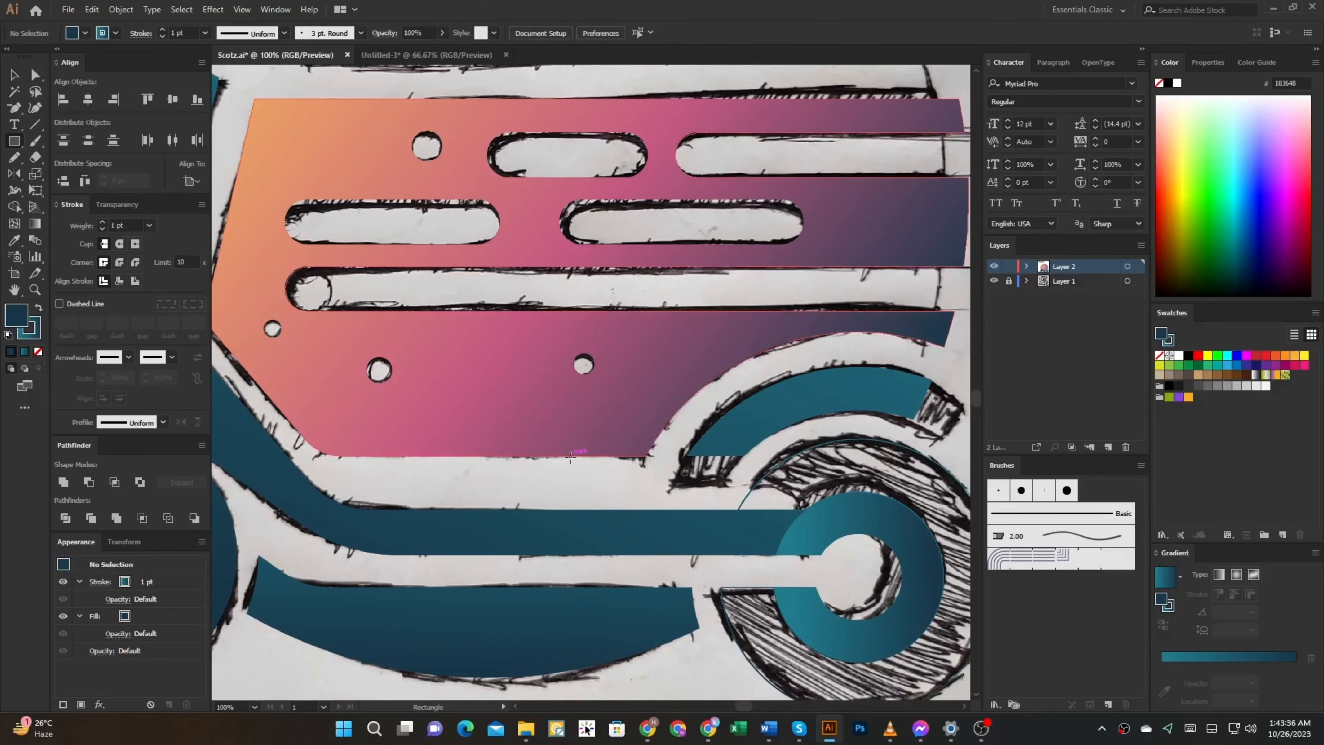
left_click_drag(447, 481, 798, 510)
scroll(797, 492, "up", 3)
key("a")
left_click(801, 455)
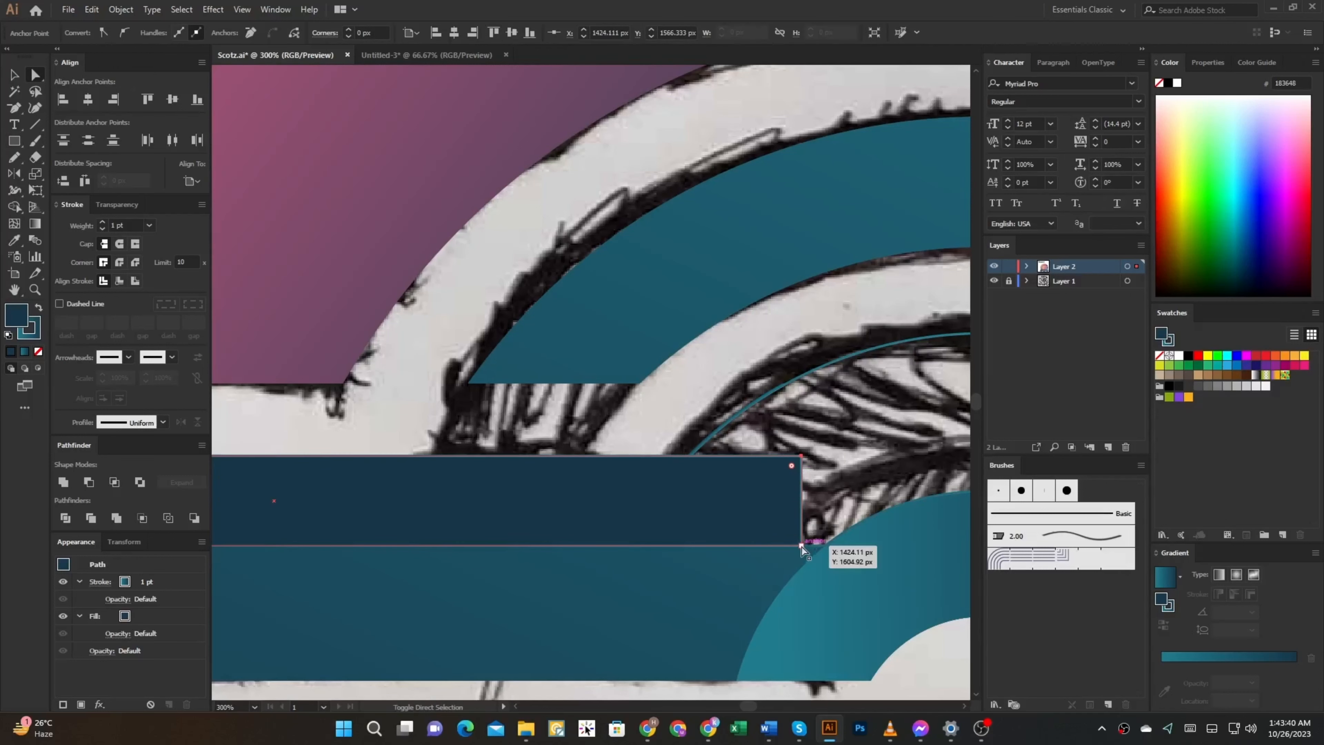
left_click(793, 535)
left_click_drag(540, 477, 539, 477)
- Delete the stray outline arc along the rear wheel's edge and paste the cut outer ring back behind the other shapes
scroll(809, 406, "down", 2)
left_click(749, 433)
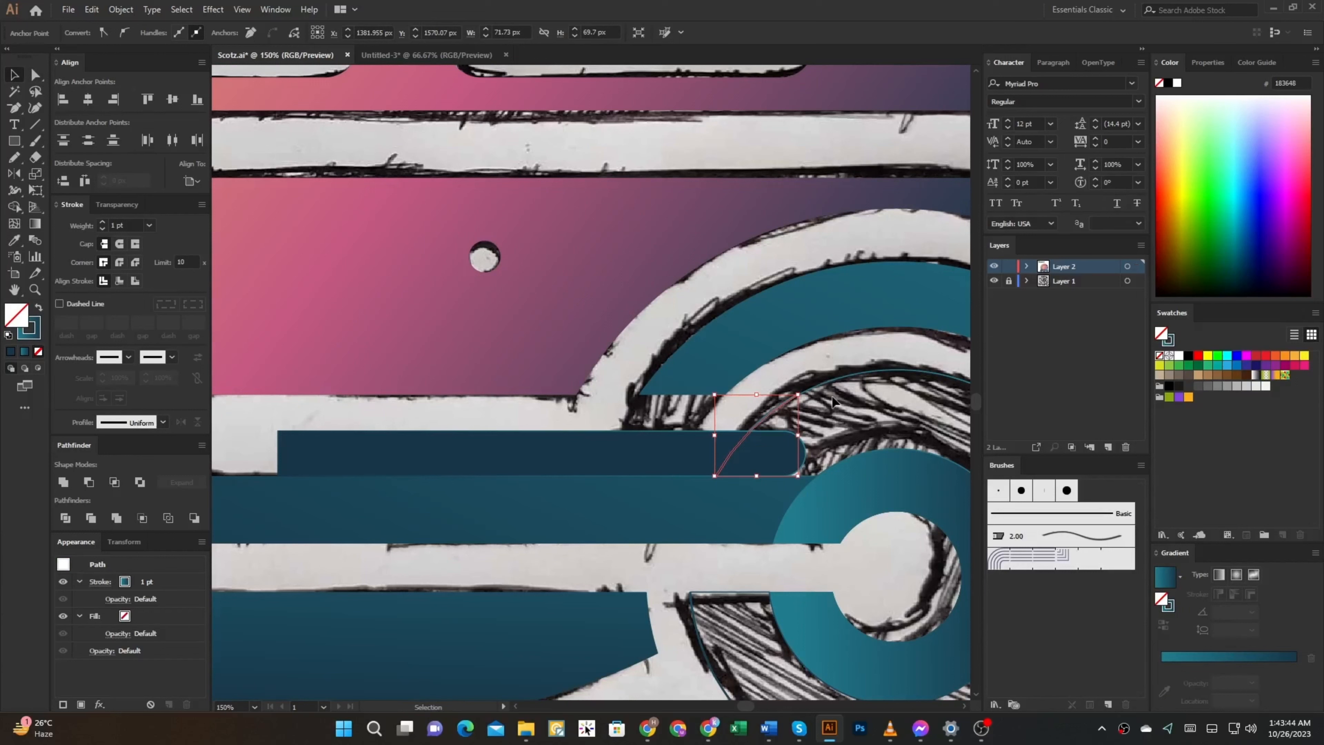
left_click(816, 372)
scroll(794, 391, "up", 3)
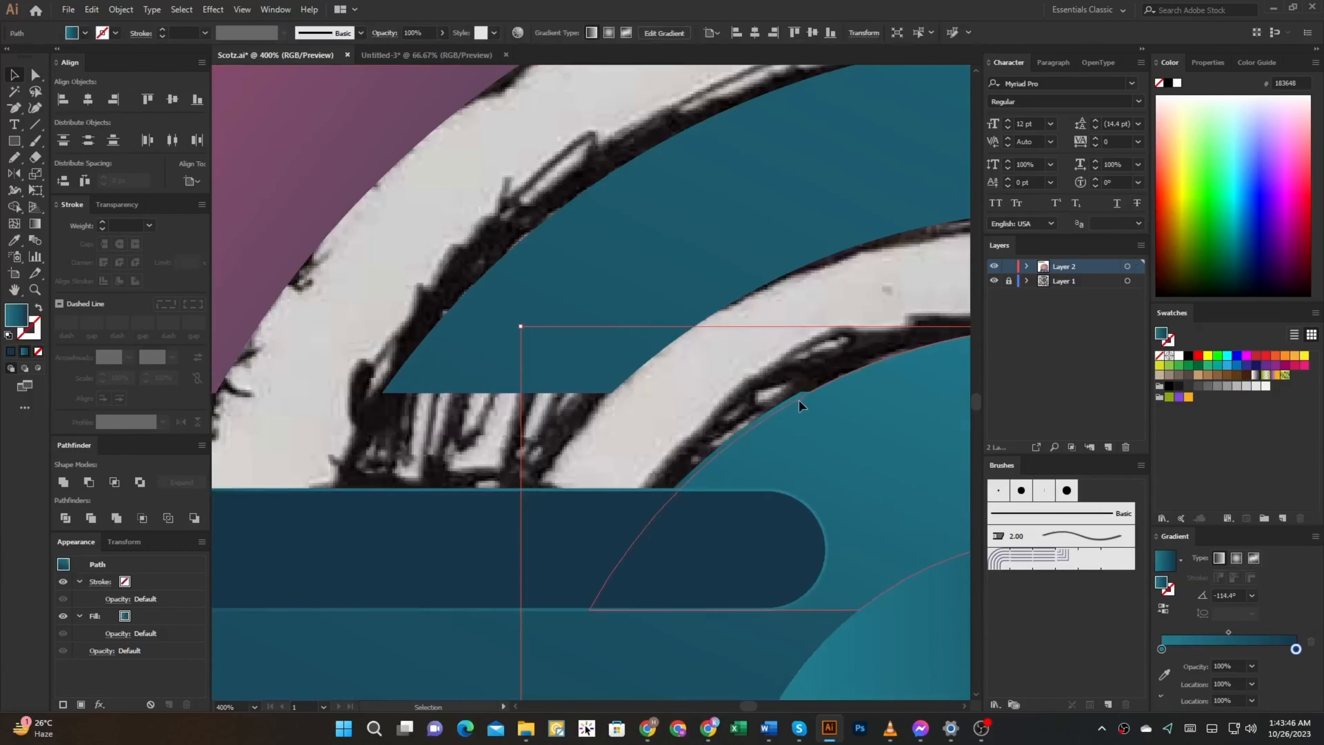
key("a")
left_click(818, 378)
left_click(824, 401)
key("ctrl+x")
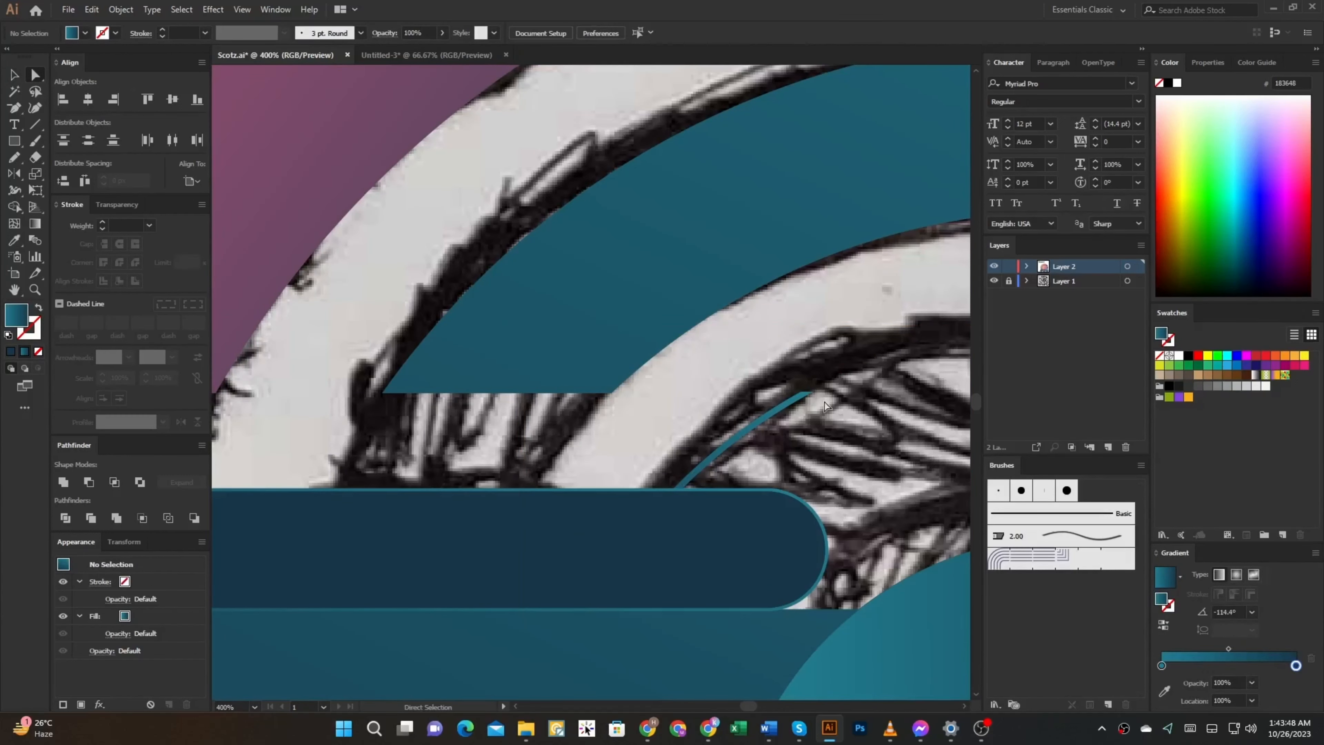
key("v")
key("ctrl+b")
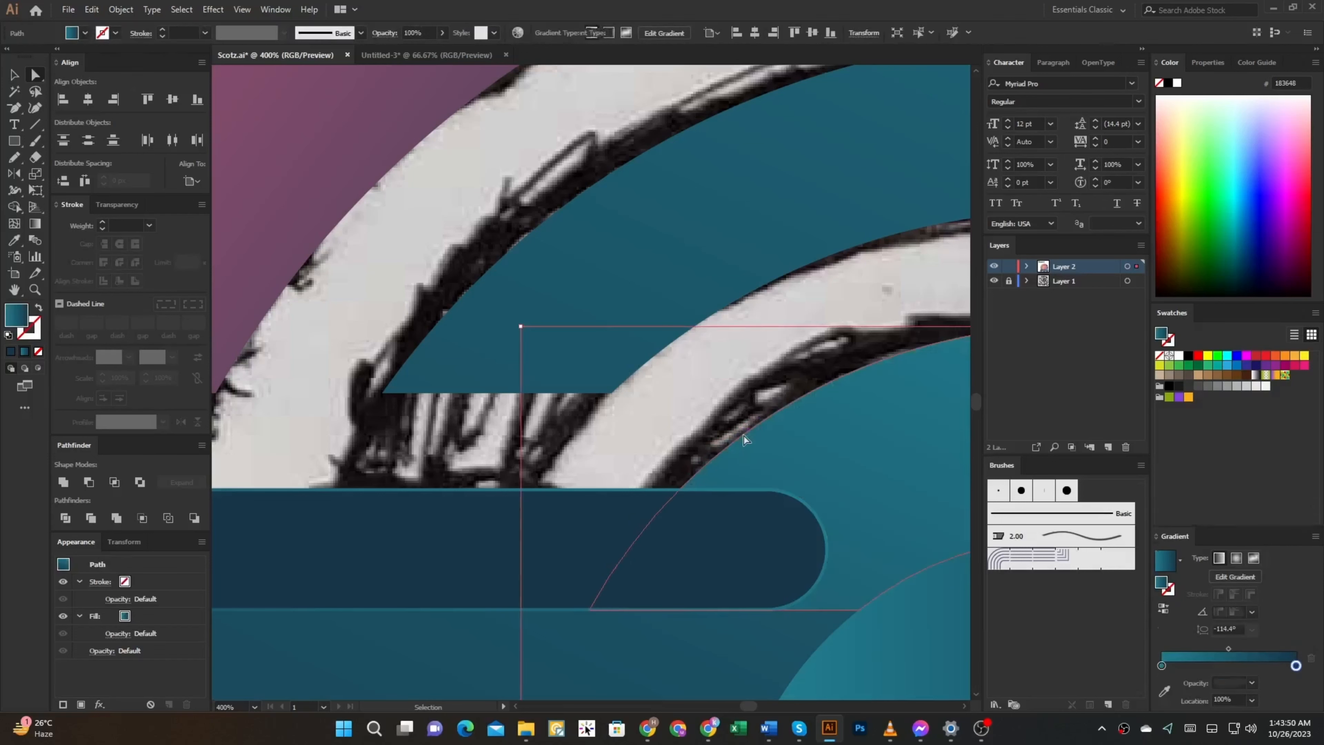
- Subtract the round-ended bar from the rear wheel's outer ring with Shape Builder to open the gap above the deck
left_click(620, 512, "shift")
key("shift+m")
left_click(709, 503, "alt")
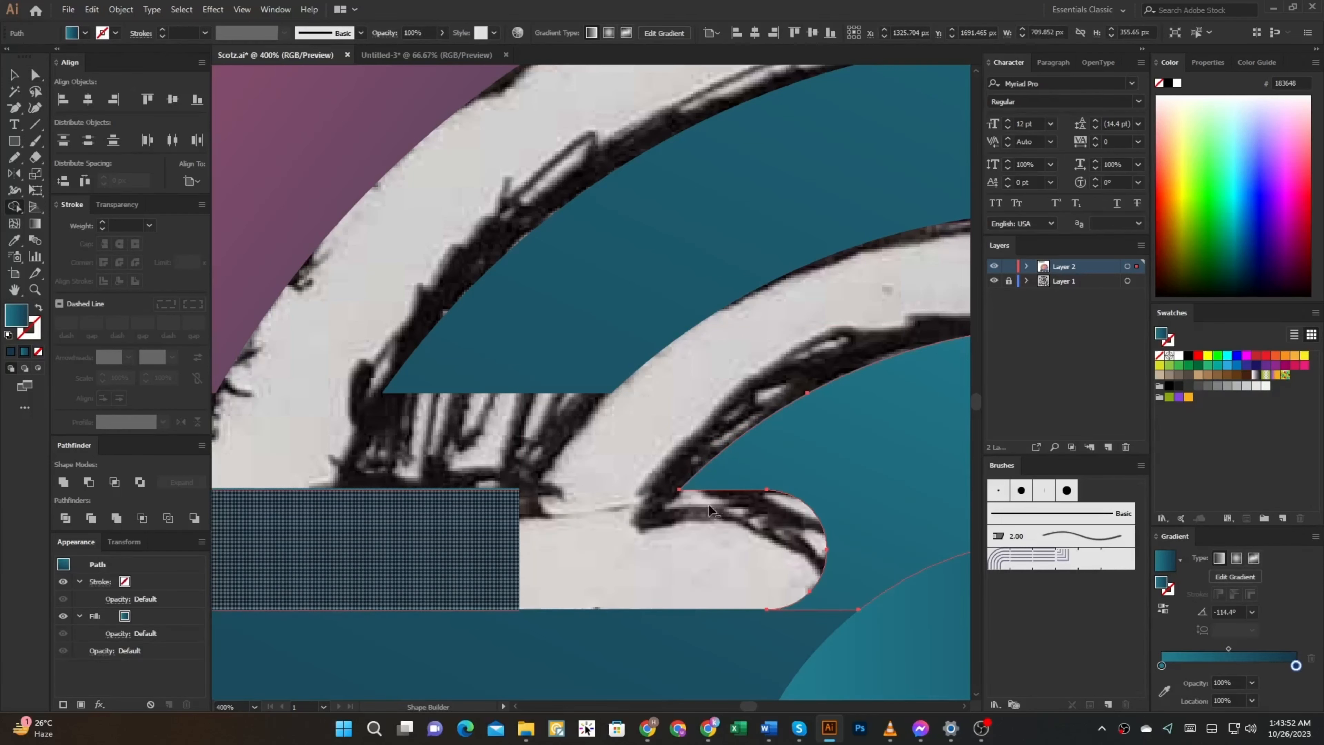